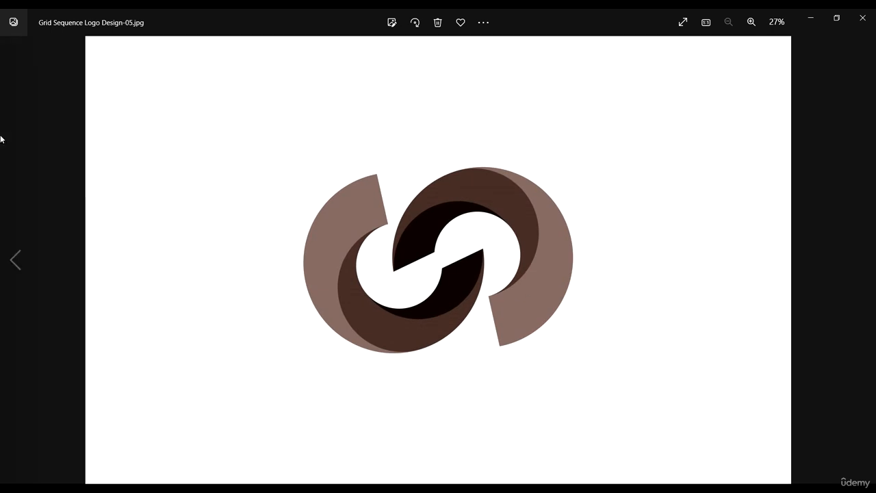
Step: Go back to the SEQUENCE logo reference, then open Grid Sequence Logo Design.ai from the geometric grids folder
{"action": "left_click", "coordinate": [16, 255]}
{"action": "left_click", "coordinate": [15, 255]}
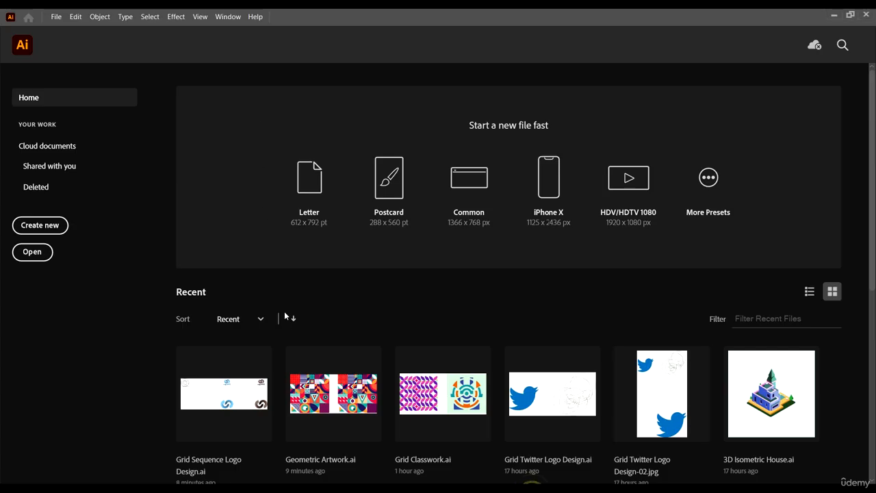
{"action": "left_click", "coordinate": [33, 252]}
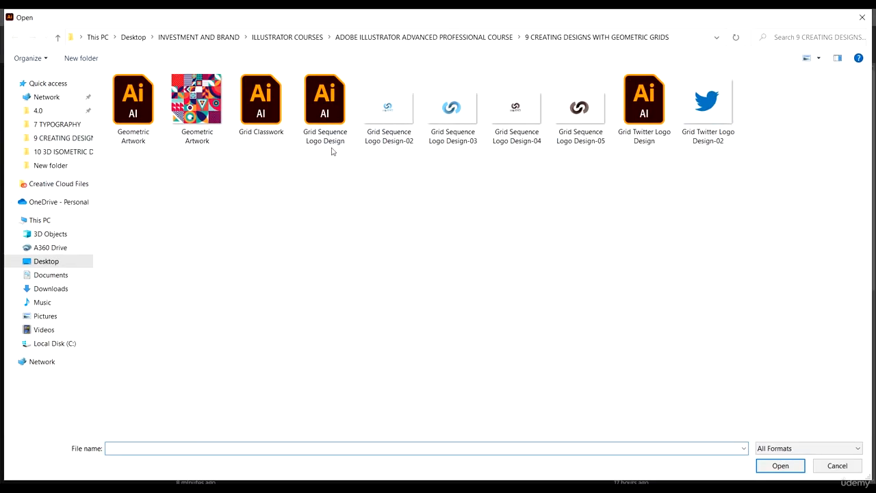
{"action": "left_click", "coordinate": [331, 109]}
{"action": "left_click", "coordinate": [780, 466]}
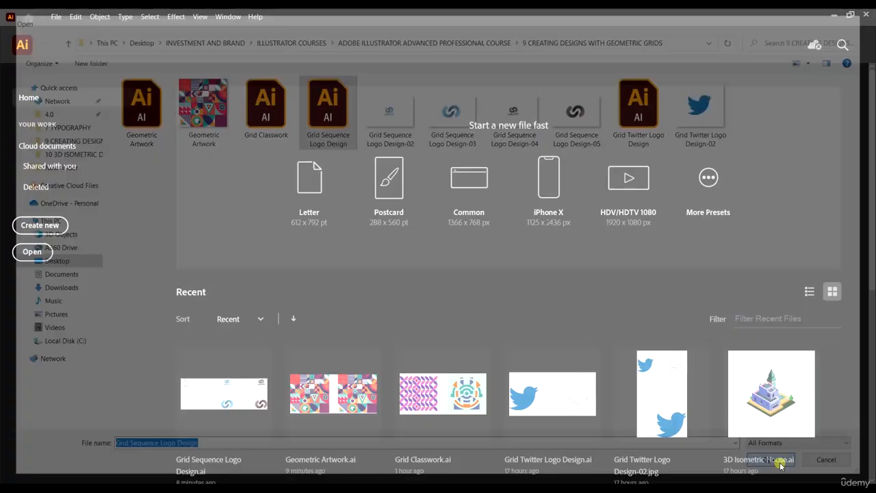
{"action": "scroll", "coordinate": [422, 211], "scroll_direction": "down", "scroll_amount": 5}
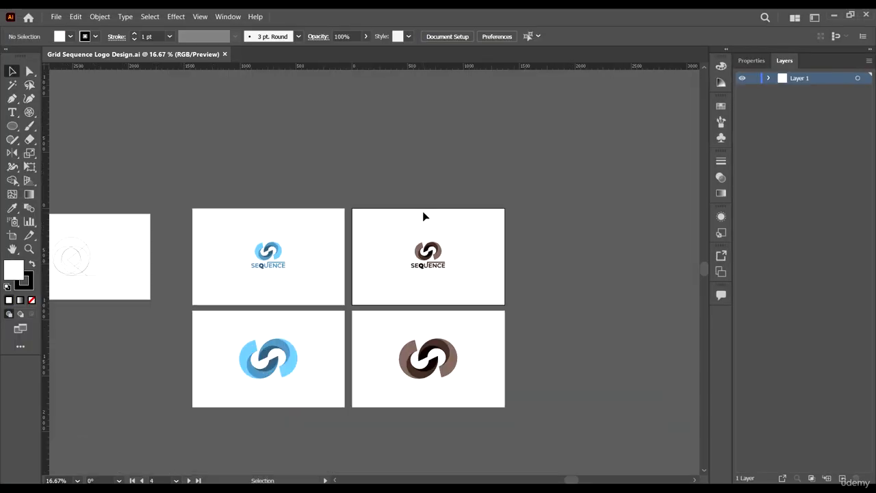
{"action": "scroll", "coordinate": [446, 266], "scroll_direction": "up", "scroll_amount": 5}
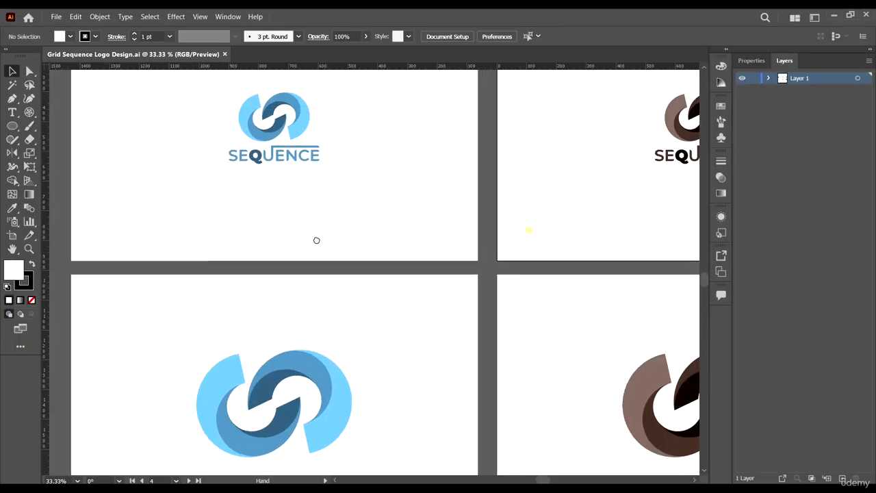
{"action": "scroll", "coordinate": [457, 218], "scroll_direction": "down", "scroll_amount": 1}
{"action": "scroll", "coordinate": [104, 168], "scroll_direction": "up", "scroll_amount": 3}
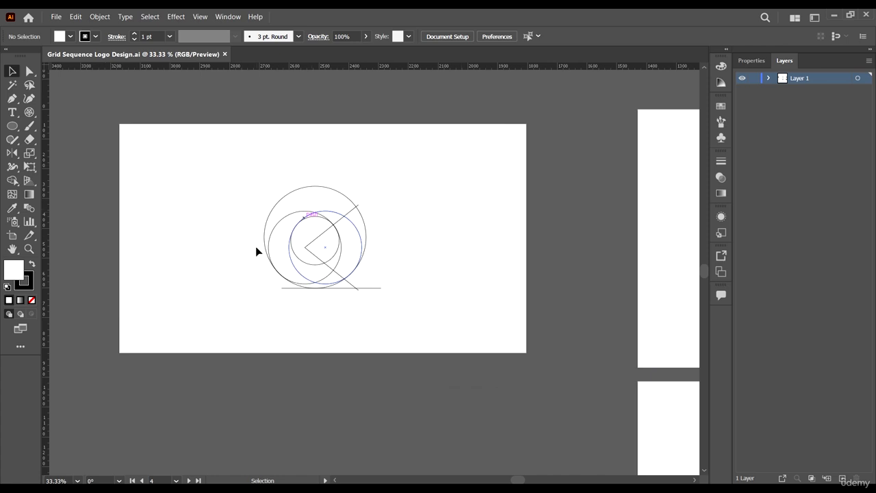
{"action": "scroll", "coordinate": [257, 252], "scroll_direction": "down", "scroll_amount": 1}
{"action": "left_click_drag", "start_coordinate": [231, 141], "coordinate": [420, 293]}
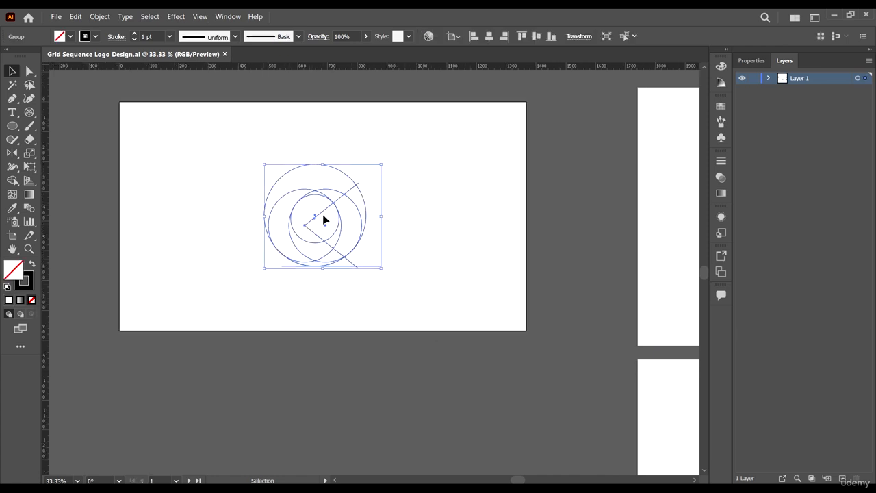
{"action": "left_click", "coordinate": [321, 323]}
{"action": "scroll", "coordinate": [336, 250], "scroll_direction": "down", "scroll_amount": 2}
{"action": "scroll", "coordinate": [388, 227], "scroll_direction": "down", "scroll_amount": 1}
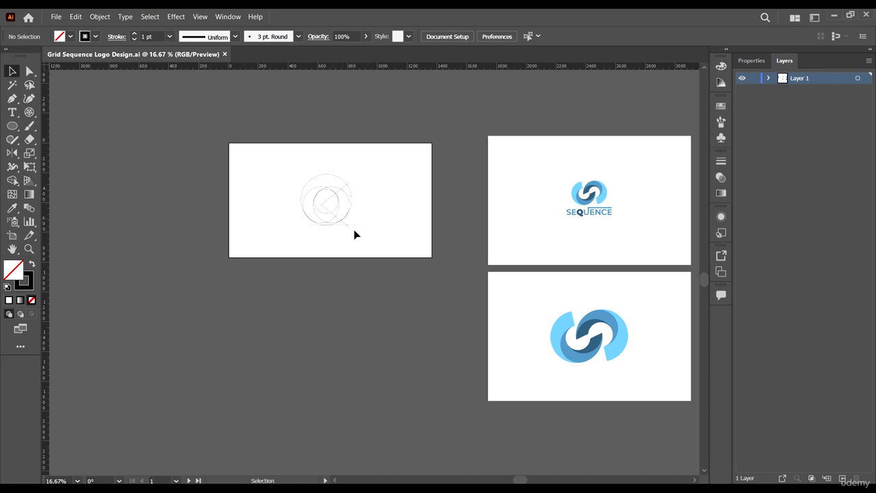
{"action": "scroll", "coordinate": [404, 201], "scroll_direction": "down", "scroll_amount": 1}
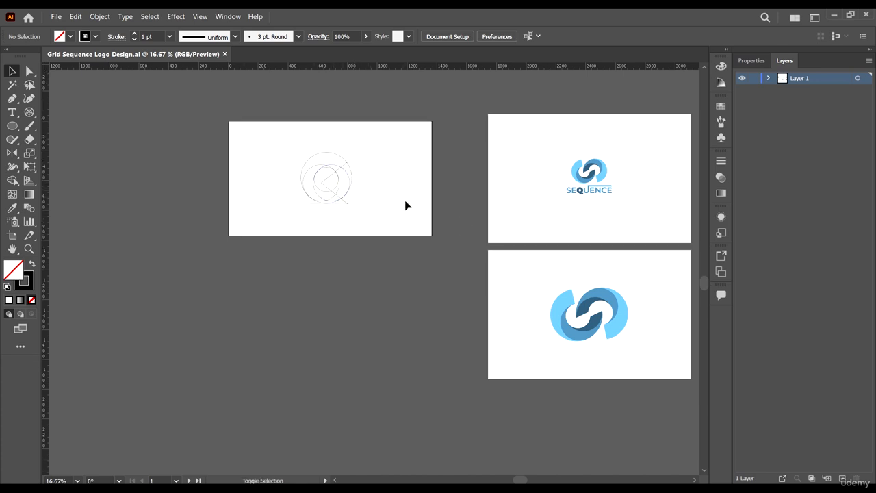
{"action": "key", "text": "shift+o"}
Step: Duplicate the sketch artboard below the original and delete the copied circle construction
{"action": "left_click_drag", "start_coordinate": [393, 150], "coordinate": [393, 287]}
{"action": "left_click", "coordinate": [30, 71]}
{"action": "left_click_drag", "start_coordinate": [261, 270], "coordinate": [421, 379]}
{"action": "key", "text": "Delete"}
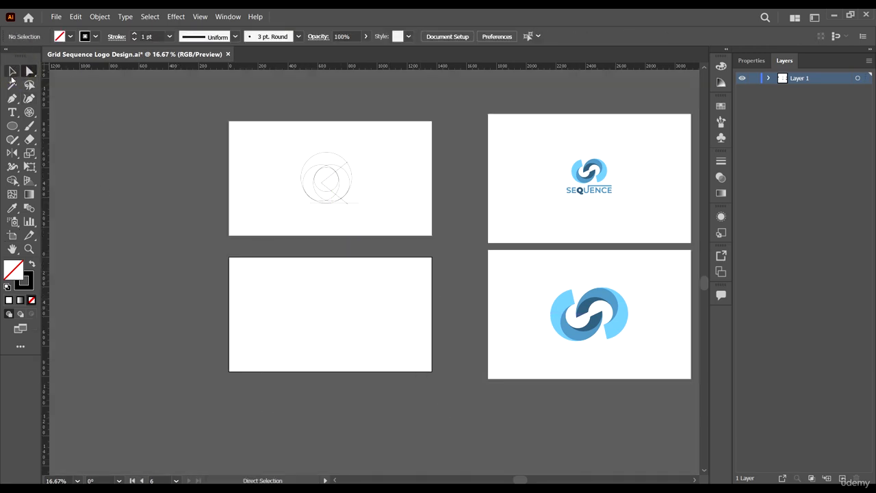
{"action": "left_click", "coordinate": [11, 71]}
Step: Start drawing a perfectly circular two-ring polar grid about 398 px wide on the blank artboard
{"action": "scroll", "coordinate": [338, 198], "scroll_direction": "up", "scroll_amount": 1}
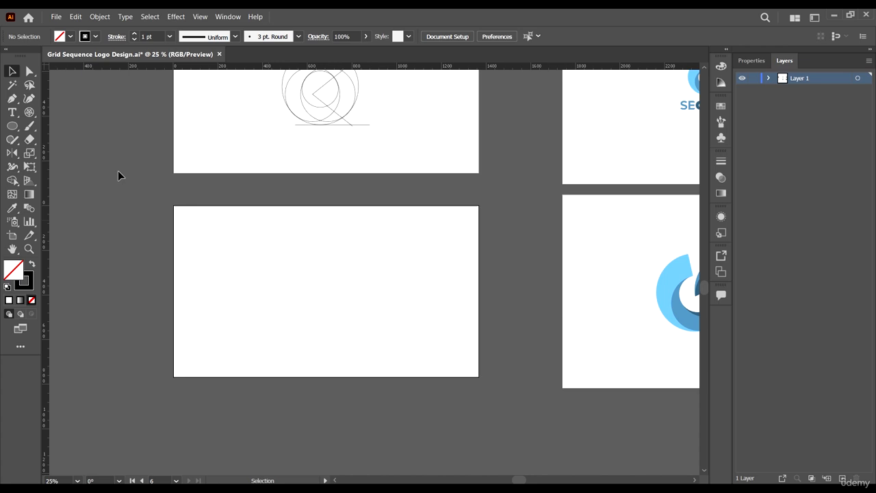
{"action": "left_click", "coordinate": [28, 113]}
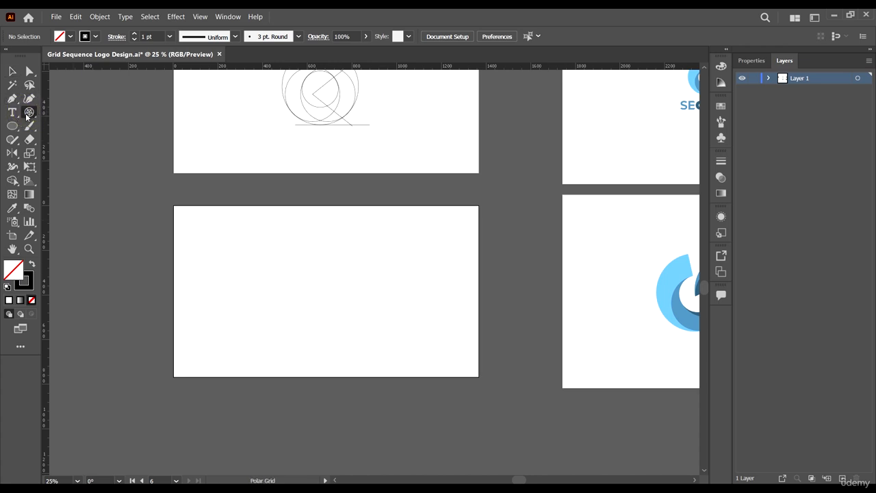
{"action": "left_click_drag", "start_coordinate": [267, 235], "coordinate": [410, 337]}
{"action": "key", "text": "ctrl+z"}
{"action": "scroll", "coordinate": [399, 313], "scroll_direction": "up", "scroll_amount": 1, "text": "alt"}
{"action": "left_click_drag", "start_coordinate": [224, 208], "coordinate": [342, 311]}
{"action": "key", "text": "shift+Up"}
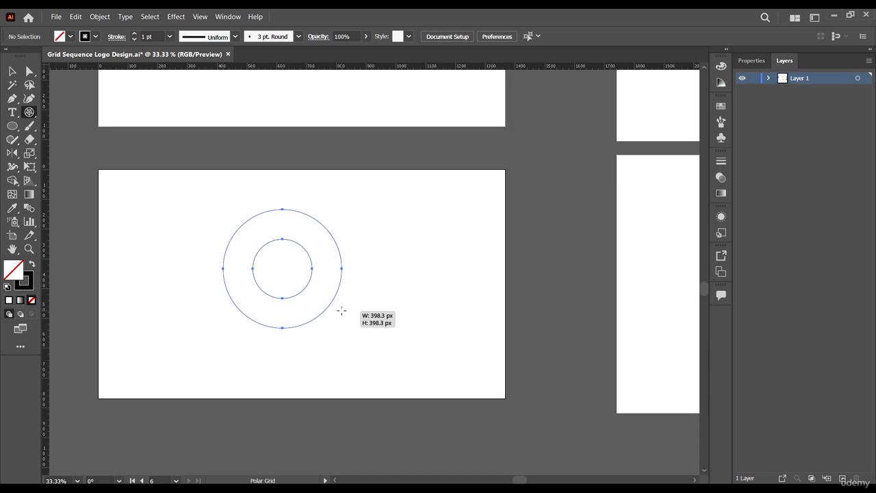
Step: Finish the two-ring polar grid and centre it horizontally and vertically on the artboard
{"action": "left_click_drag", "start_coordinate": [342, 311], "coordinate": [372, 348]}
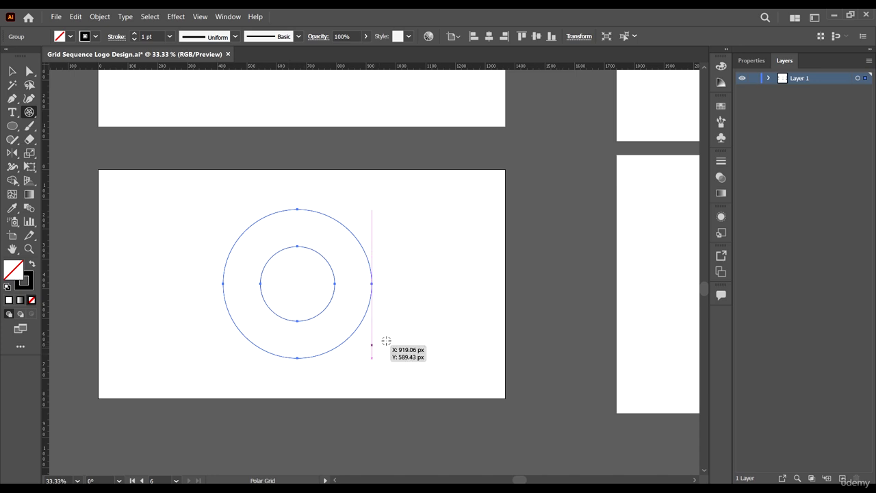
{"action": "left_click", "coordinate": [13, 72]}
{"action": "scroll", "coordinate": [461, 235], "scroll_direction": "down", "scroll_amount": 1}
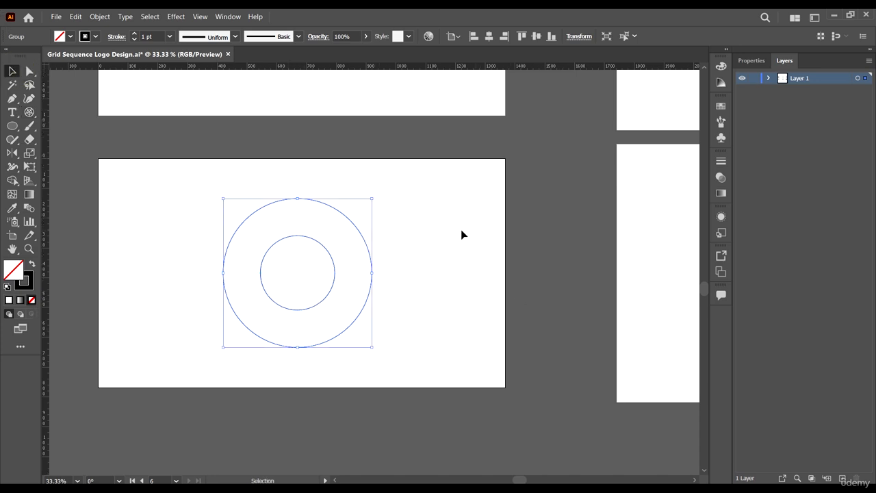
{"action": "scroll", "coordinate": [313, 226], "scroll_direction": "up", "scroll_amount": 1}
{"action": "scroll", "coordinate": [375, 247], "scroll_direction": "down", "scroll_amount": 1}
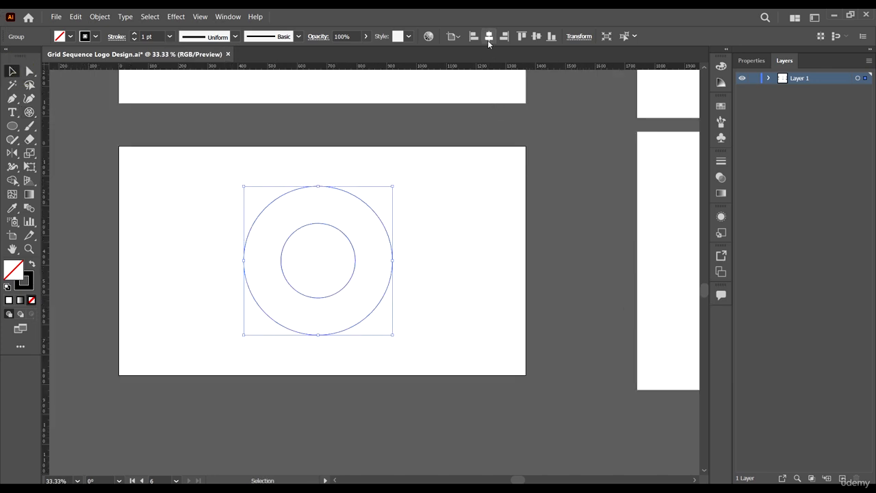
{"action": "left_click", "coordinate": [487, 36]}
{"action": "left_click", "coordinate": [537, 36]}
{"action": "left_click", "coordinate": [480, 254]}
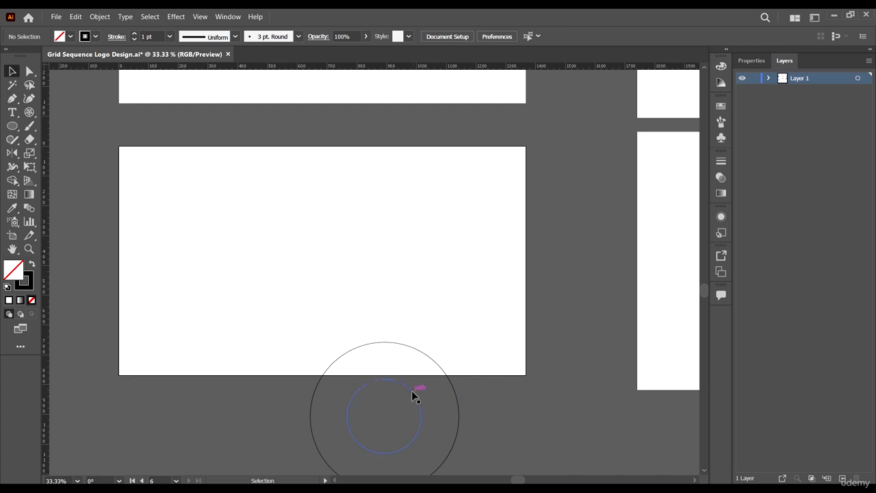
{"action": "left_click_drag", "start_coordinate": [412, 391], "coordinate": [348, 225]}
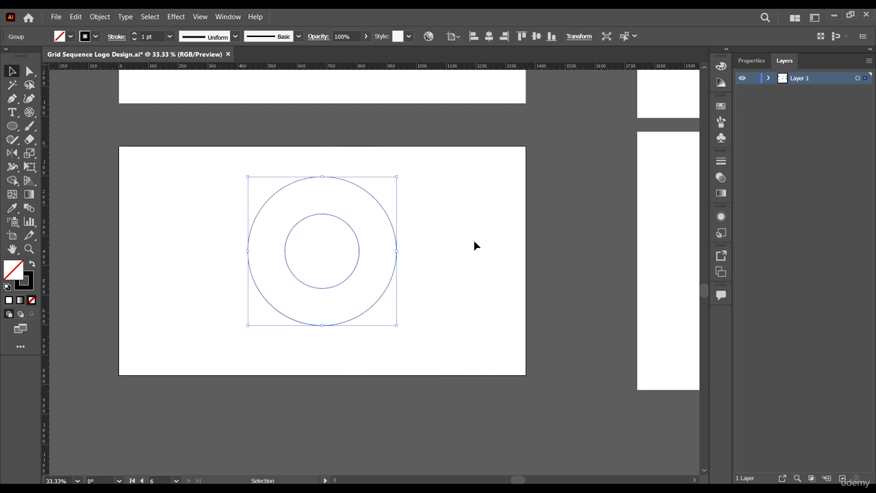
Step: Fine-tune the circles' position at the artboard centre and deselect them
{"action": "scroll", "coordinate": [356, 254], "scroll_direction": "left", "scroll_amount": 1}
{"action": "left_click", "coordinate": [348, 245]}
{"action": "scroll", "coordinate": [257, 211], "scroll_direction": "up", "scroll_amount": 1}
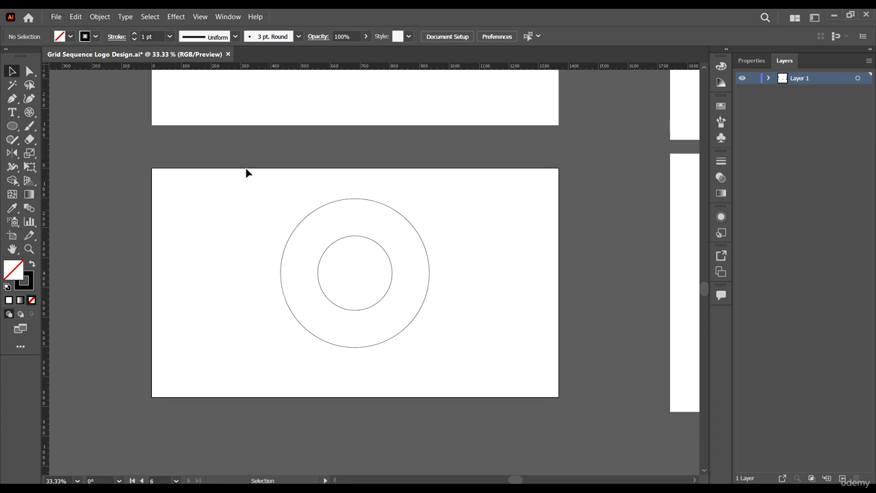
{"action": "scroll", "coordinate": [246, 173], "scroll_direction": "down", "scroll_amount": 1}
{"action": "scroll", "coordinate": [265, 189], "scroll_direction": "right", "scroll_amount": 1}
{"action": "left_click_drag", "start_coordinate": [231, 191], "coordinate": [383, 302]}
{"action": "left_click_drag", "start_coordinate": [357, 228], "coordinate": [359, 239]}
{"action": "scroll", "coordinate": [460, 249], "scroll_direction": "down", "scroll_amount": 1}
{"action": "scroll", "coordinate": [452, 240], "scroll_direction": "down", "scroll_amount": 4}
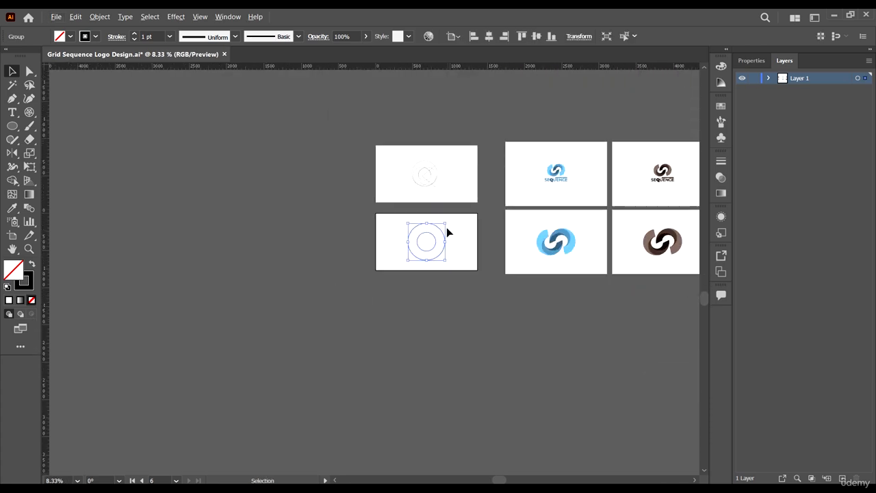
{"action": "scroll", "coordinate": [448, 201], "scroll_direction": "up", "scroll_amount": 3}
{"action": "scroll", "coordinate": [461, 330], "scroll_direction": "up", "scroll_amount": 1}
{"action": "scroll", "coordinate": [451, 301], "scroll_direction": "down", "scroll_amount": 1}
{"action": "left_click", "coordinate": [511, 289]}
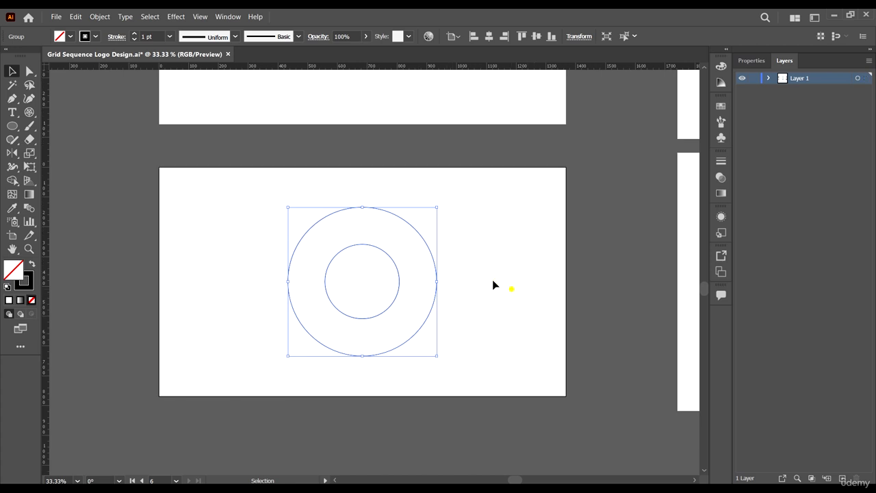
Step: Draw a single-ring circular polar grid and move it next to the two rings
{"action": "left_click", "coordinate": [28, 113]}
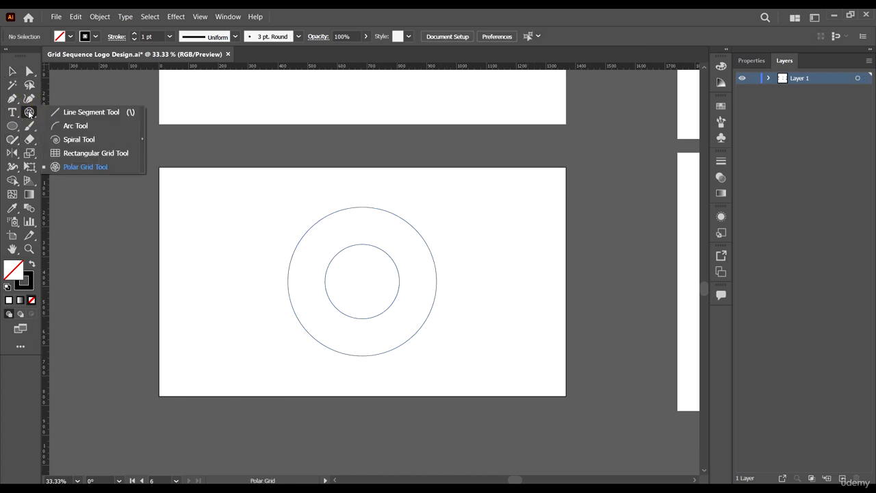
{"action": "left_click_drag", "start_coordinate": [175, 197], "coordinate": [248, 303]}
{"action": "key", "text": "shift"}
{"action": "key", "text": "Down"}
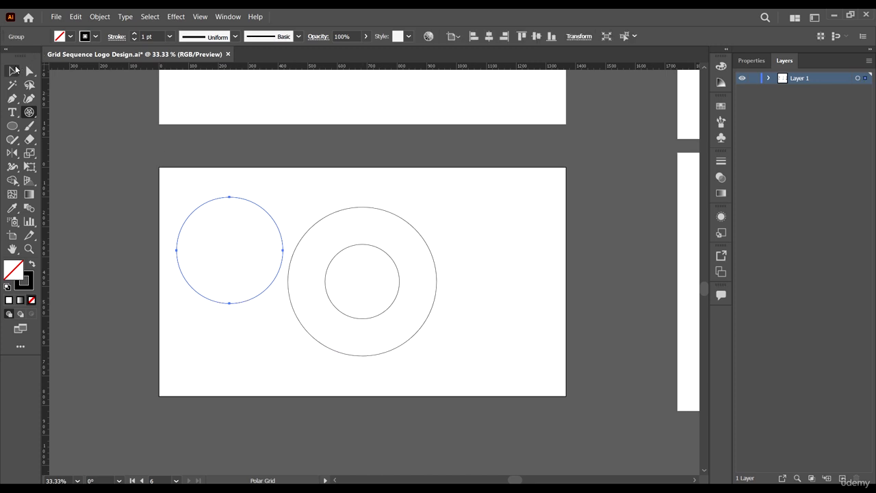
{"action": "left_click", "coordinate": [14, 70]}
{"action": "scroll", "coordinate": [216, 194], "scroll_direction": "down", "scroll_amount": 3}
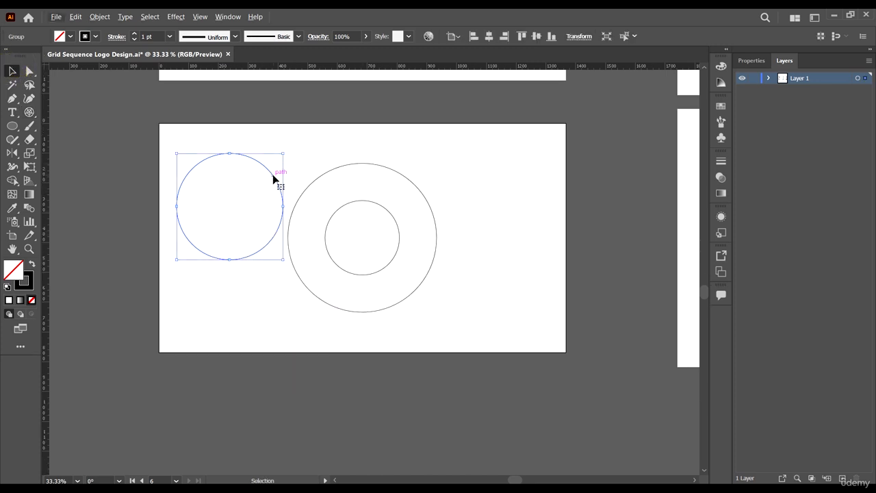
{"action": "left_click_drag", "start_coordinate": [273, 179], "coordinate": [356, 228]}
Step: Enlarge the single circle to about 402 px and slide it until its edge meets the outer ring
{"action": "scroll", "coordinate": [341, 206], "scroll_direction": "down", "scroll_amount": 3}
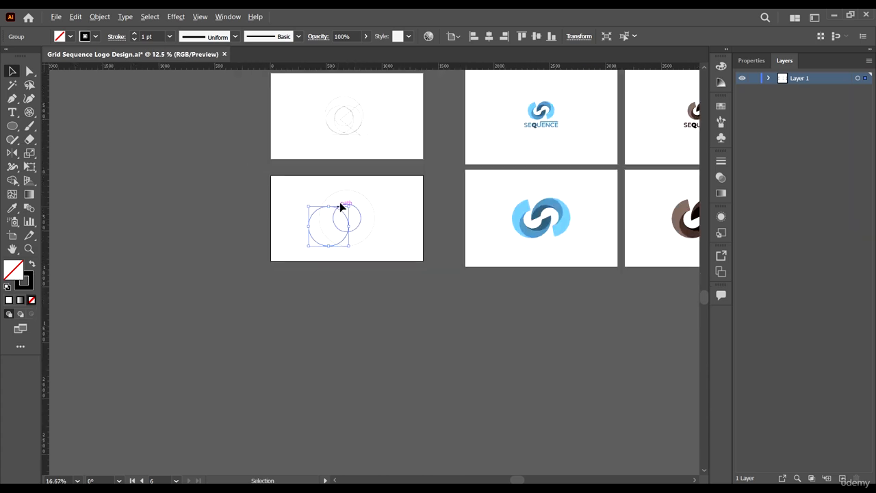
{"action": "scroll", "coordinate": [342, 207], "scroll_direction": "up", "scroll_amount": 2}
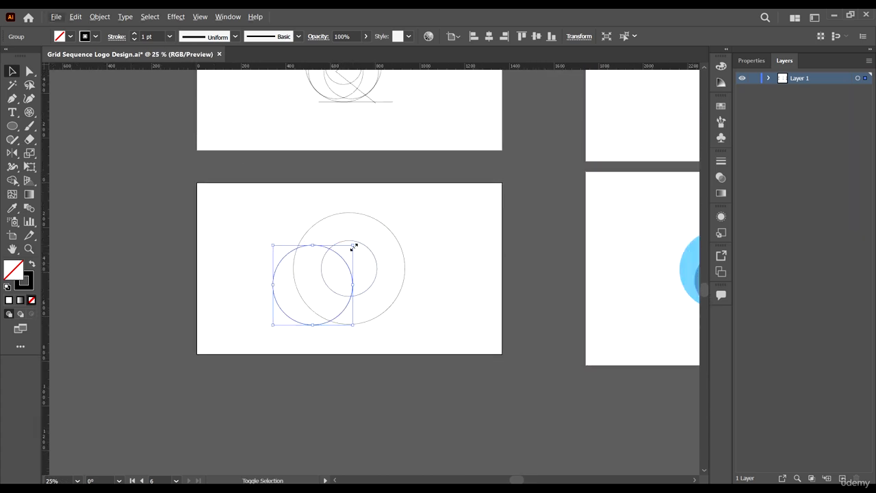
{"action": "scroll", "coordinate": [354, 246], "scroll_direction": "up", "scroll_amount": 1}
{"action": "left_click_drag", "start_coordinate": [353, 244], "coordinate": [386, 228]}
{"action": "scroll", "coordinate": [354, 242], "scroll_direction": "down", "scroll_amount": 2}
{"action": "scroll", "coordinate": [358, 235], "scroll_direction": "up", "scroll_amount": 2}
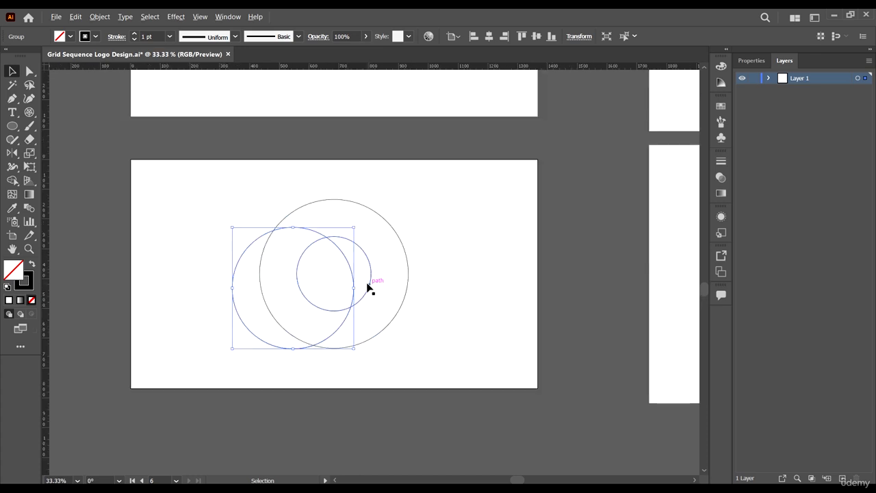
{"action": "scroll", "coordinate": [346, 275], "scroll_direction": "up", "scroll_amount": 1}
{"action": "left_click_drag", "start_coordinate": [338, 283], "coordinate": [361, 287]}
{"action": "scroll", "coordinate": [356, 287], "scroll_direction": "up", "scroll_amount": 6}
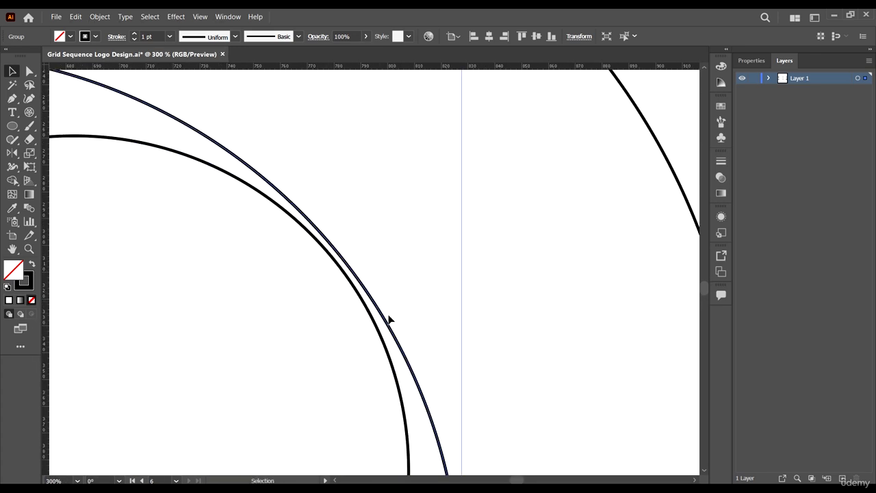
{"action": "left_click_drag", "start_coordinate": [386, 319], "coordinate": [380, 320]}
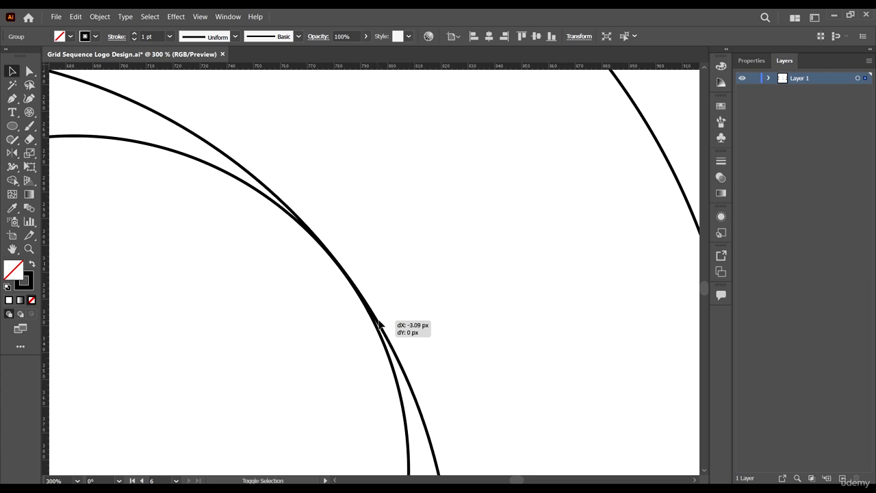
{"action": "scroll", "coordinate": [380, 320], "scroll_direction": "down", "scroll_amount": 6}
{"action": "left_click_drag", "start_coordinate": [379, 272], "coordinate": [412, 244]}
Step: Shrink the medium circle stepwise to about 374 px, keeping it touching the outer ring
{"action": "scroll", "coordinate": [322, 346], "scroll_direction": "up", "scroll_amount": 2}
{"action": "mouse_move", "coordinate": [288, 393]}
{"action": "left_mouse_down"}
{"action": "mouse_move", "coordinate": [307, 370]}
{"action": "mouse_move", "coordinate": [302, 391]}
{"action": "left_mouse_up"}
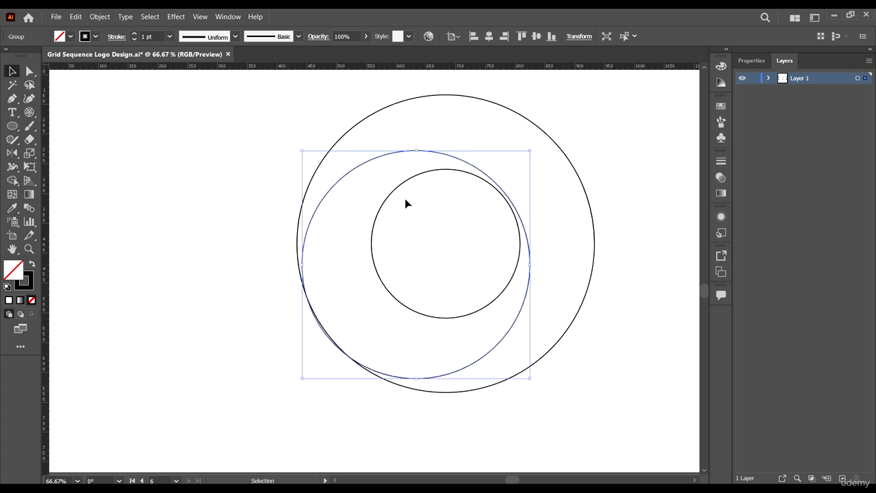
{"action": "scroll", "coordinate": [417, 178], "scroll_direction": "up", "scroll_amount": 2}
{"action": "left_click_drag", "start_coordinate": [452, 125], "coordinate": [461, 144]}
{"action": "scroll", "coordinate": [461, 142], "scroll_direction": "down", "scroll_amount": 2}
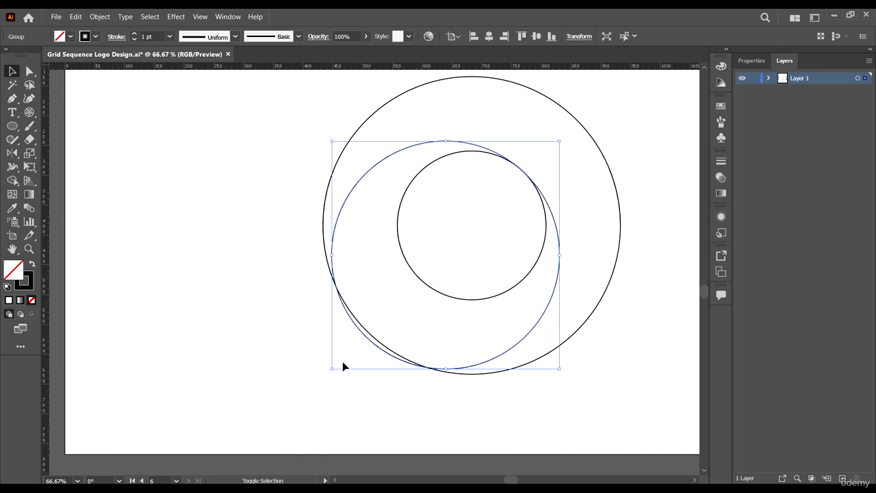
{"action": "mouse_move", "coordinate": [330, 371]}
{"action": "left_mouse_down"}
{"action": "mouse_move", "coordinate": [337, 358]}
{"action": "mouse_move", "coordinate": [337, 368]}
{"action": "left_mouse_up"}
{"action": "scroll", "coordinate": [603, 121], "scroll_direction": "up", "scroll_amount": 5}
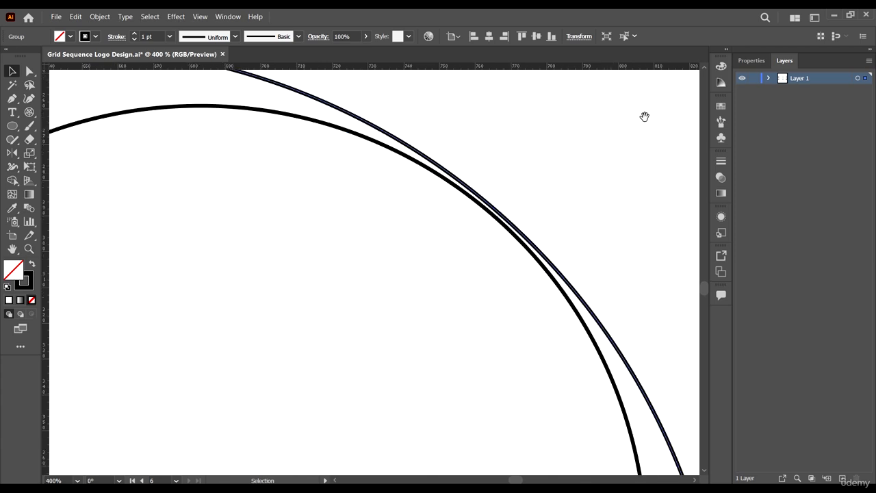
{"action": "scroll", "coordinate": [471, 146], "scroll_direction": "down", "scroll_amount": 1}
{"action": "mouse_move", "coordinate": [588, 108]}
{"action": "left_mouse_down"}
{"action": "mouse_move", "coordinate": [575, 111]}
{"action": "mouse_move", "coordinate": [587, 102]}
{"action": "left_mouse_up"}
{"action": "scroll", "coordinate": [579, 142], "scroll_direction": "up", "scroll_amount": 1}
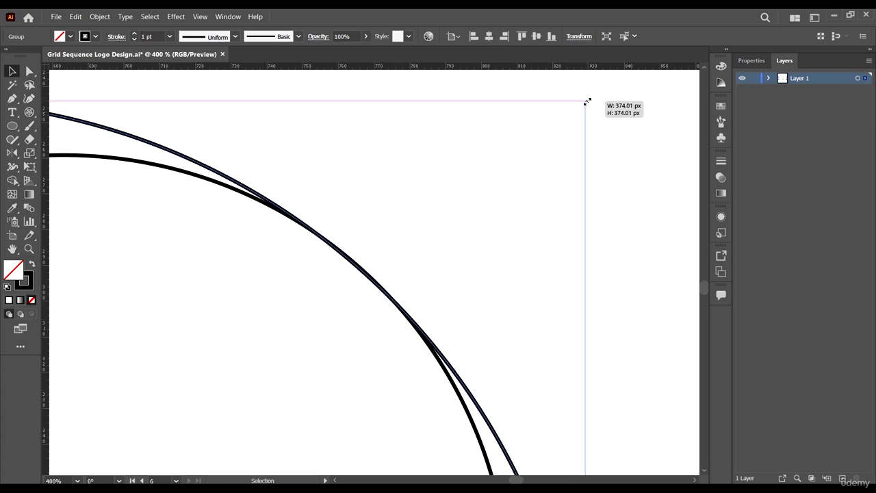
{"action": "scroll", "coordinate": [520, 134], "scroll_direction": "down", "scroll_amount": 6}
{"action": "scroll", "coordinate": [431, 233], "scroll_direction": "up", "scroll_amount": 4}
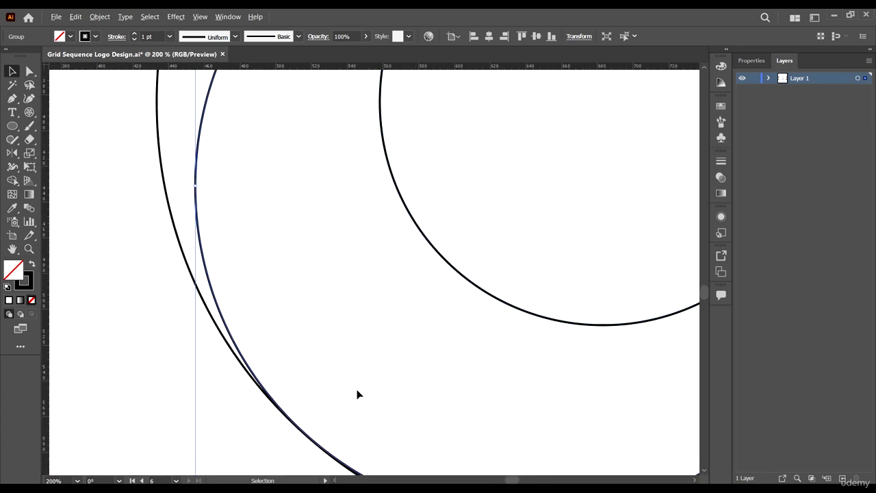
{"action": "scroll", "coordinate": [357, 395], "scroll_direction": "down", "scroll_amount": 6}
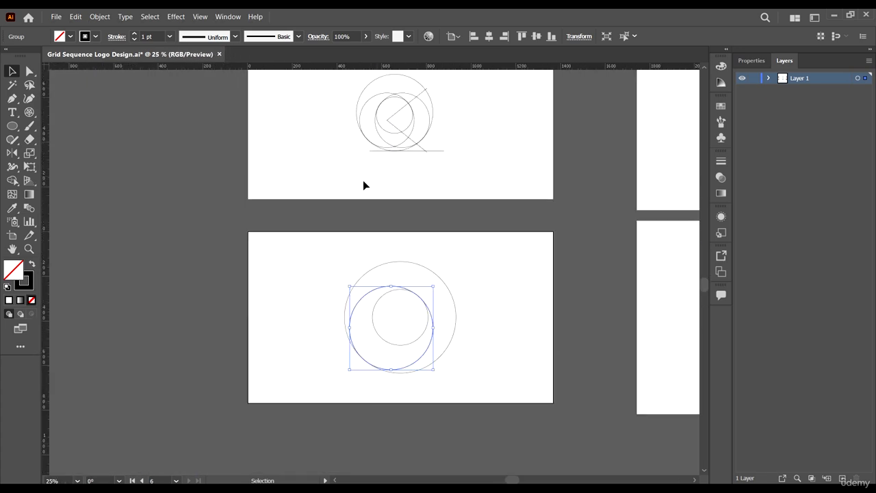
Step: Inspect the original construction circles on the top artboard for reference
{"action": "left_click", "coordinate": [386, 91]}
{"action": "left_click", "coordinate": [499, 325]}
{"action": "scroll", "coordinate": [414, 146], "scroll_direction": "up", "scroll_amount": 3}
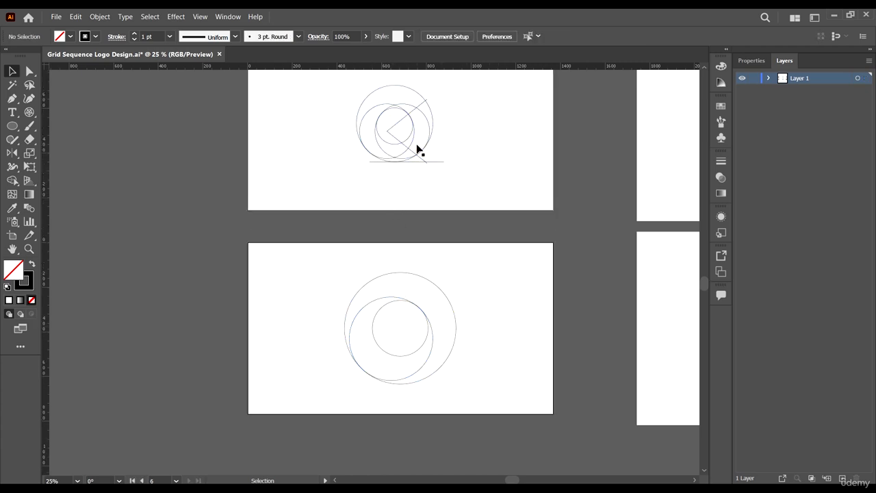
{"action": "scroll", "coordinate": [349, 91], "scroll_direction": "up", "scroll_amount": 4}
{"action": "scroll", "coordinate": [486, 186], "scroll_direction": "down", "scroll_amount": 2}
{"action": "scroll", "coordinate": [487, 184], "scroll_direction": "down", "scroll_amount": 3}
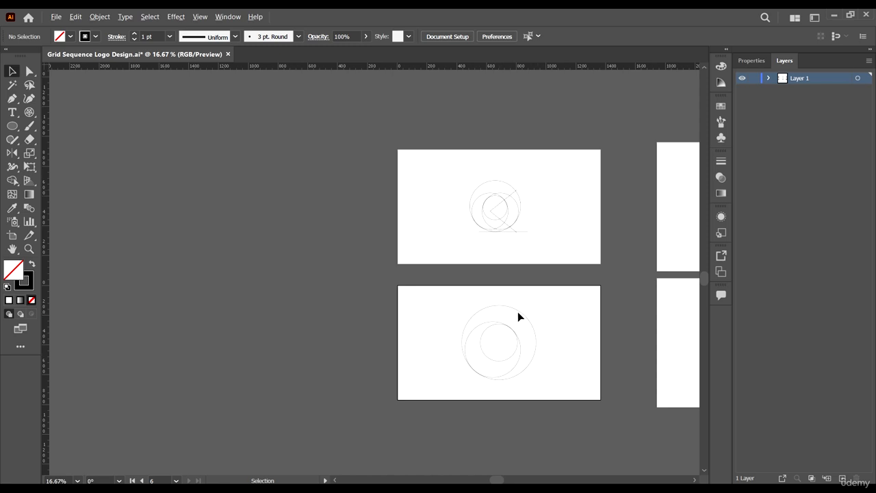
{"action": "scroll", "coordinate": [506, 201], "scroll_direction": "up", "scroll_amount": 4}
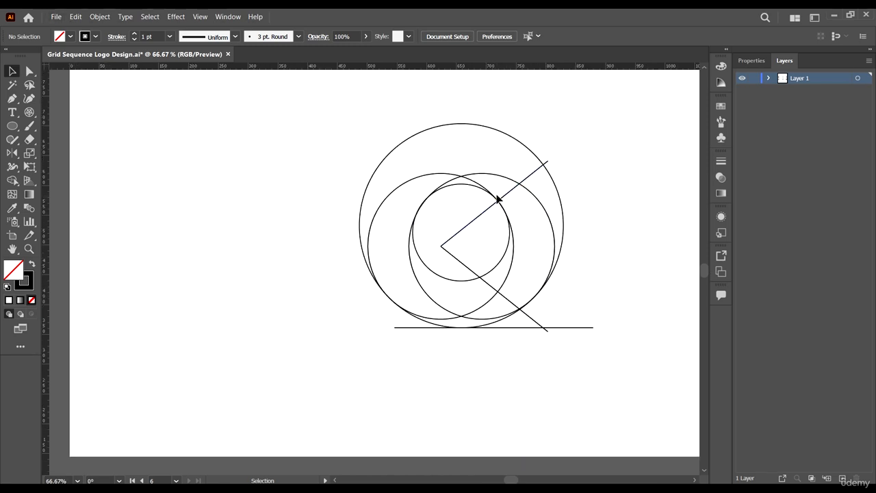
{"action": "scroll", "coordinate": [486, 196], "scroll_direction": "down", "scroll_amount": 4}
{"action": "scroll", "coordinate": [520, 319], "scroll_direction": "up", "scroll_amount": 3}
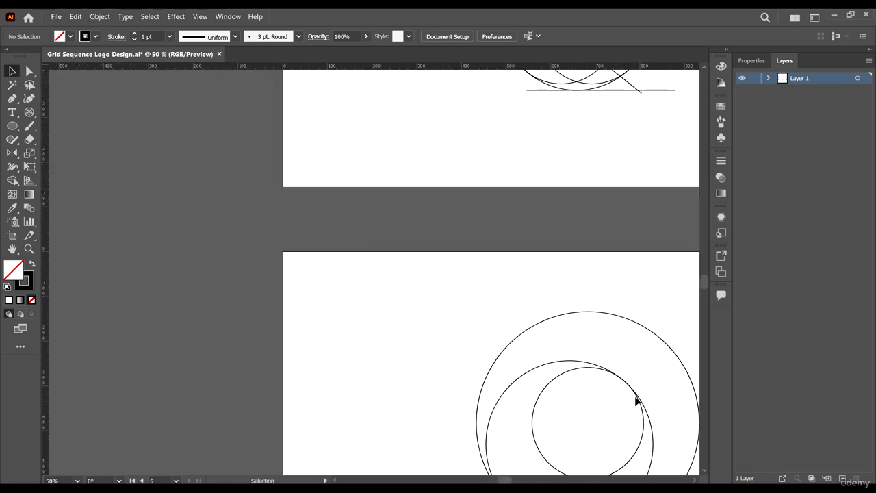
{"action": "scroll", "coordinate": [602, 319], "scroll_direction": "up", "scroll_amount": 1}
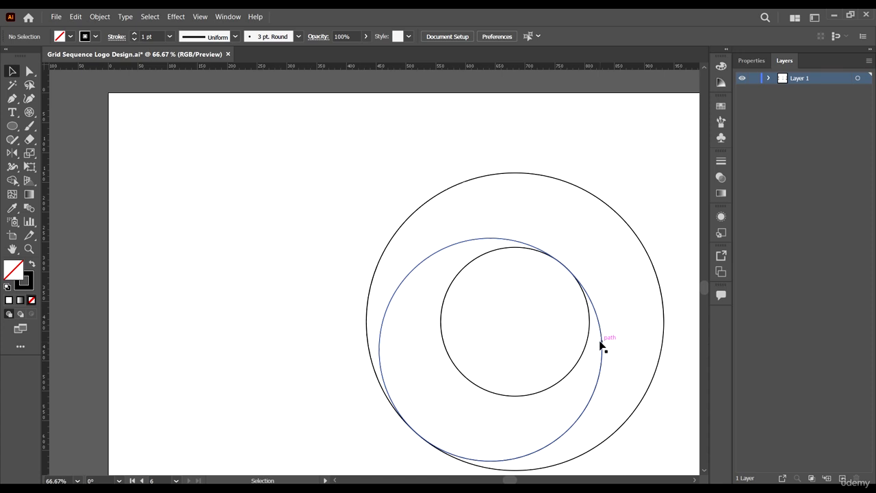
Step: Move the medium circle up and left and resize it to 374.01 px
{"action": "left_click_drag", "start_coordinate": [598, 339], "coordinate": [597, 341]}
{"action": "scroll", "coordinate": [601, 294], "scroll_direction": "up", "scroll_amount": 5}
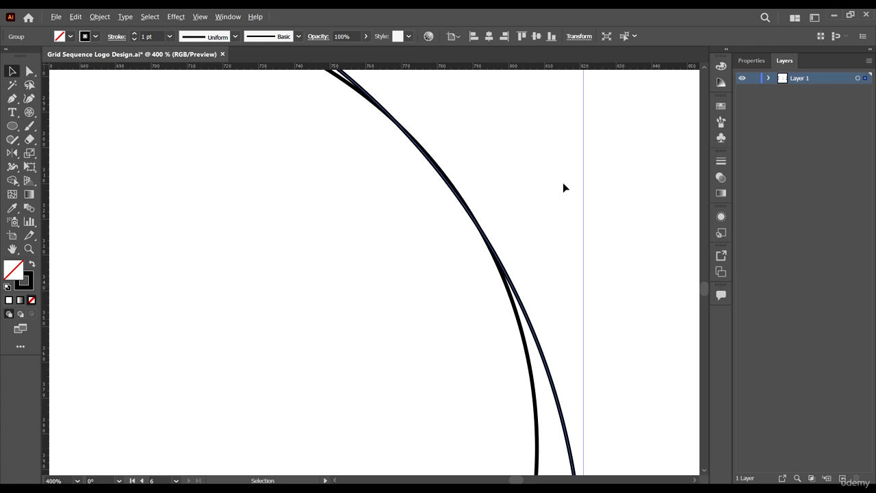
{"action": "scroll", "coordinate": [568, 171], "scroll_direction": "up", "scroll_amount": 3}
{"action": "scroll", "coordinate": [575, 148], "scroll_direction": "down", "scroll_amount": 2}
{"action": "scroll", "coordinate": [571, 90], "scroll_direction": "up", "scroll_amount": 2}
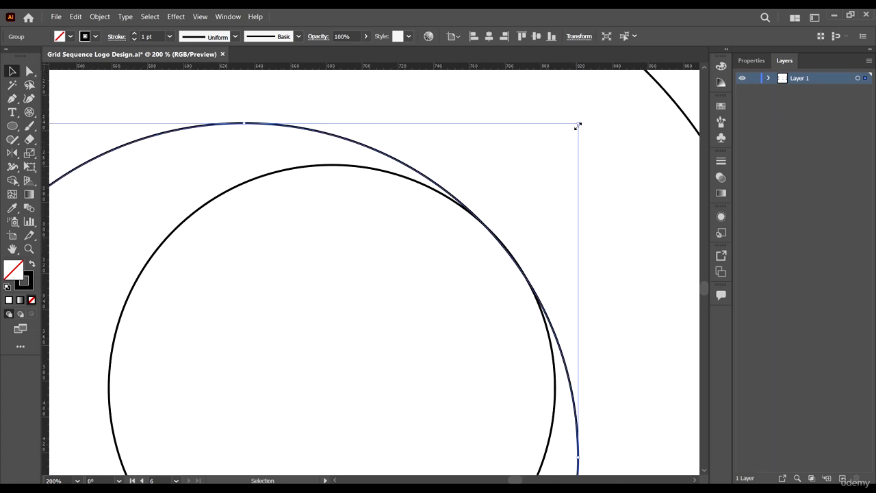
{"action": "mouse_move", "coordinate": [581, 122]}
{"action": "left_mouse_down"}
{"action": "mouse_move", "coordinate": [593, 118]}
{"action": "mouse_move", "coordinate": [581, 121]}
{"action": "left_mouse_up"}
{"action": "scroll", "coordinate": [585, 144], "scroll_direction": "down", "scroll_amount": 3}
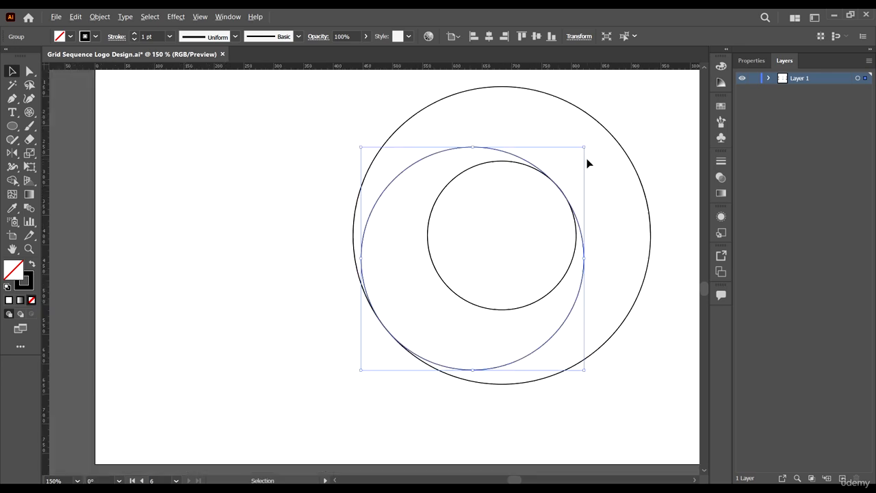
{"action": "scroll", "coordinate": [532, 260], "scroll_direction": "down", "scroll_amount": 2}
{"action": "scroll", "coordinate": [527, 264], "scroll_direction": "up", "scroll_amount": 4}
{"action": "scroll", "coordinate": [579, 254], "scroll_direction": "down", "scroll_amount": 3}
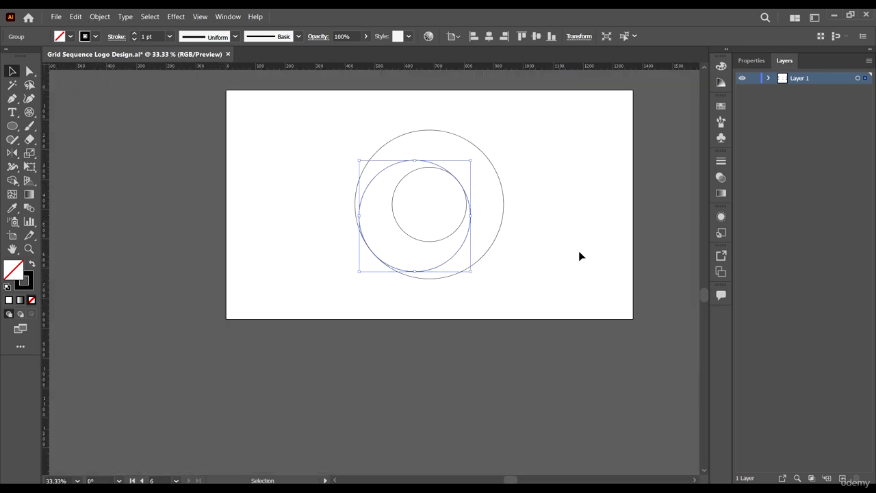
{"action": "scroll", "coordinate": [417, 129], "scroll_direction": "up", "scroll_amount": 3}
{"action": "scroll", "coordinate": [413, 229], "scroll_direction": "up", "scroll_amount": 1}
{"action": "scroll", "coordinate": [411, 229], "scroll_direction": "up", "scroll_amount": 1}
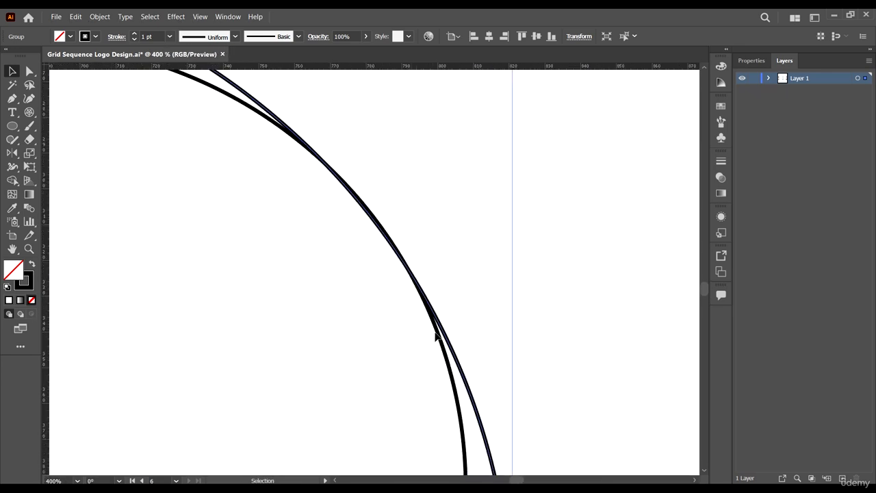
Step: Nudge the medium circle against the outer circle's edge on the lower artboard
{"action": "left_click_drag", "start_coordinate": [450, 345], "coordinate": [453, 347]}
{"action": "scroll", "coordinate": [561, 295], "scroll_direction": "down", "scroll_amount": 8}
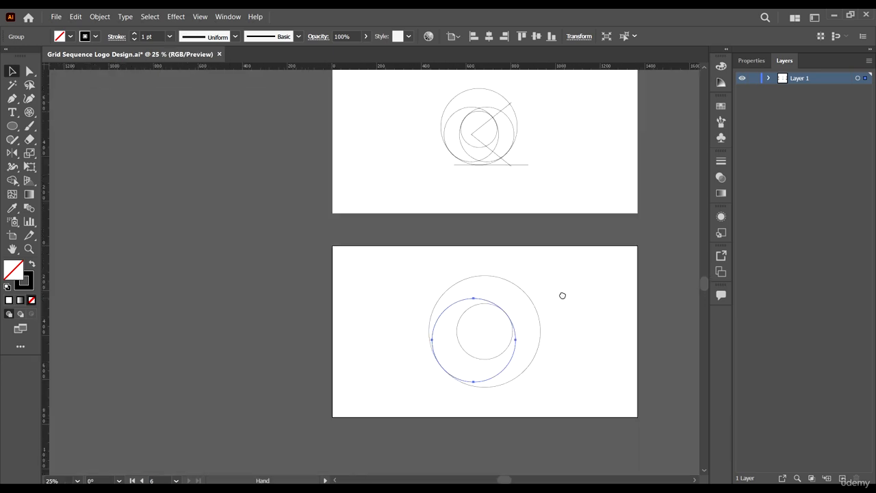
{"action": "scroll", "coordinate": [527, 288], "scroll_direction": "up", "scroll_amount": 1}
{"action": "left_click_drag", "start_coordinate": [521, 300], "coordinate": [452, 309]}
{"action": "scroll", "coordinate": [446, 307], "scroll_direction": "up", "scroll_amount": 1}
{"action": "scroll", "coordinate": [447, 306], "scroll_direction": "up", "scroll_amount": 2}
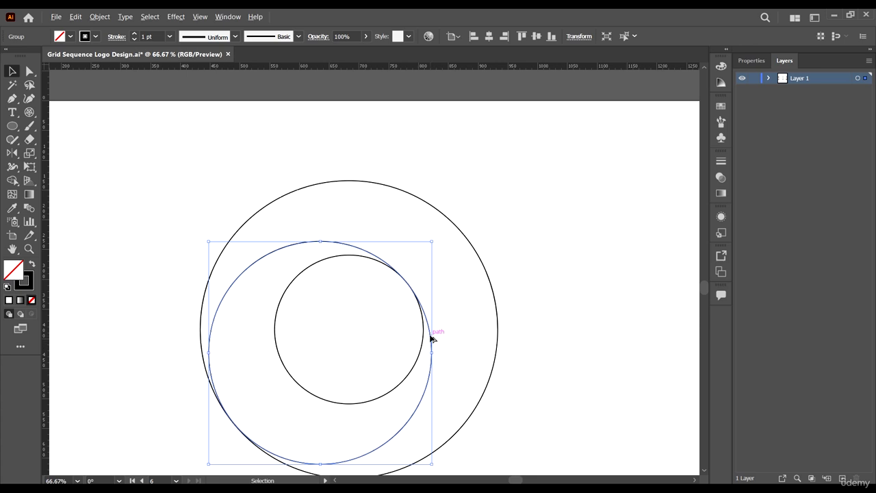
Step: Copy the medium circle 95.89 px to the right and nudge the copy into alignment
{"action": "left_click_drag", "start_coordinate": [431, 337], "coordinate": [486, 337]}
{"action": "scroll", "coordinate": [305, 297], "scroll_direction": "up", "scroll_amount": 7}
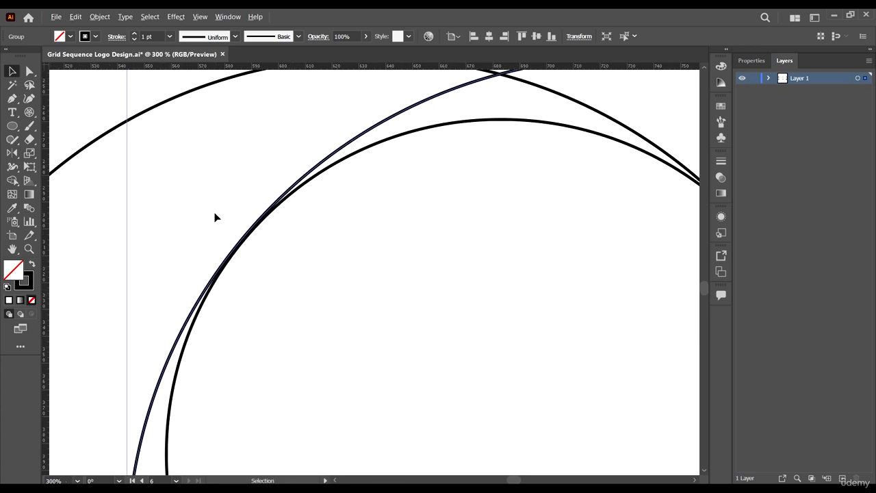
{"action": "left_click_drag", "start_coordinate": [169, 419], "coordinate": [172, 427]}
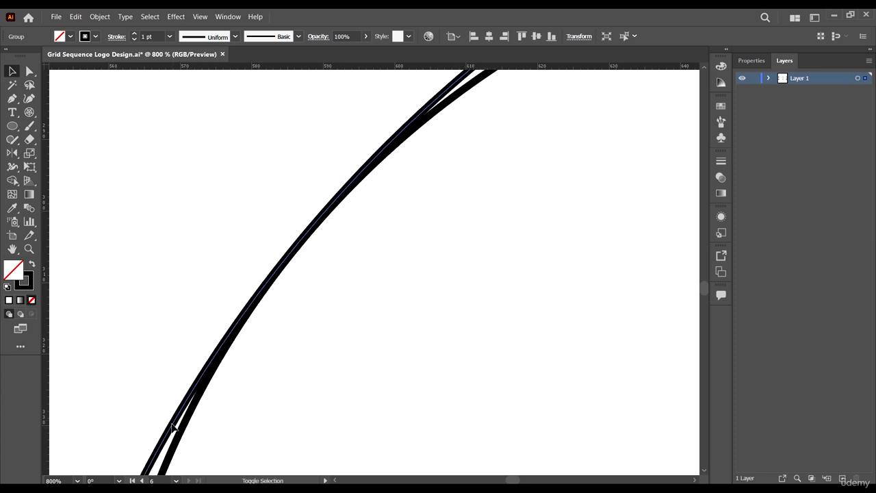
{"action": "scroll", "coordinate": [256, 327], "scroll_direction": "down", "scroll_amount": 6}
{"action": "scroll", "coordinate": [506, 322], "scroll_direction": "down", "scroll_amount": 2}
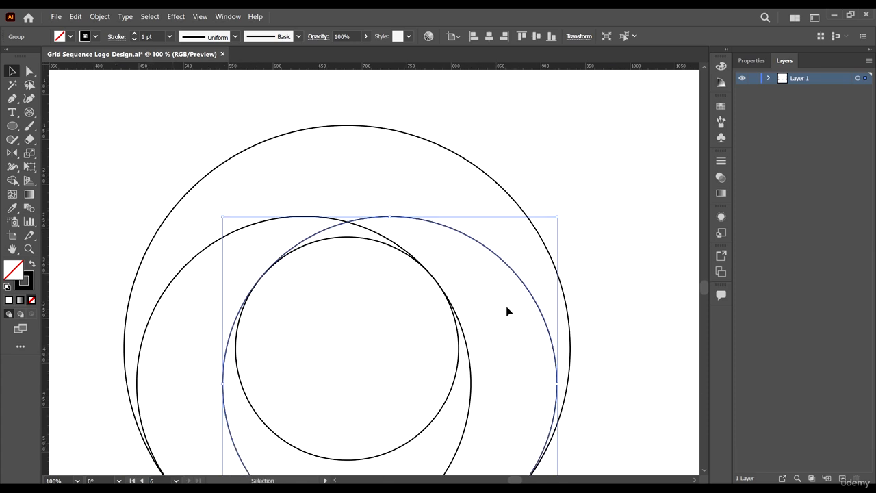
{"action": "left_click", "coordinate": [641, 354]}
{"action": "scroll", "coordinate": [589, 273], "scroll_direction": "down", "scroll_amount": 4}
{"action": "scroll", "coordinate": [604, 301], "scroll_direction": "down", "scroll_amount": 2}
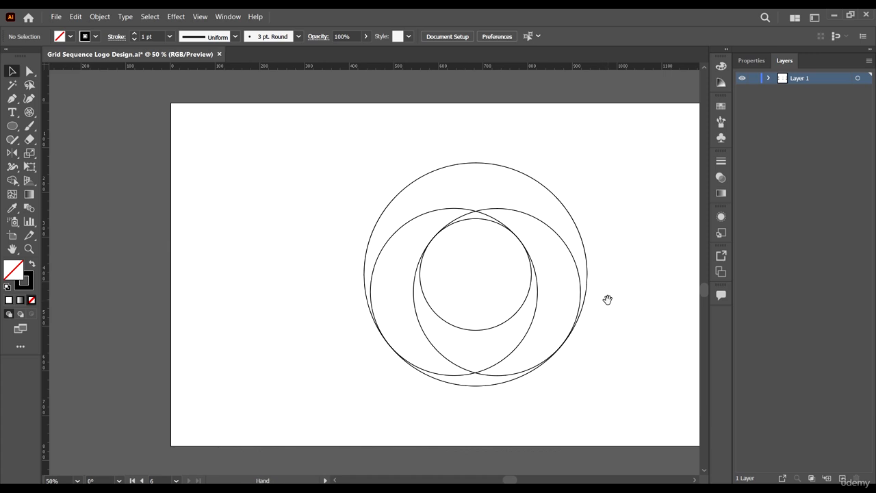
{"action": "left_click_drag", "start_coordinate": [607, 299], "coordinate": [476, 382]}
Step: Draw a straight line from a circle intersection inward to the left circle's centre
{"action": "left_click", "coordinate": [29, 111]}
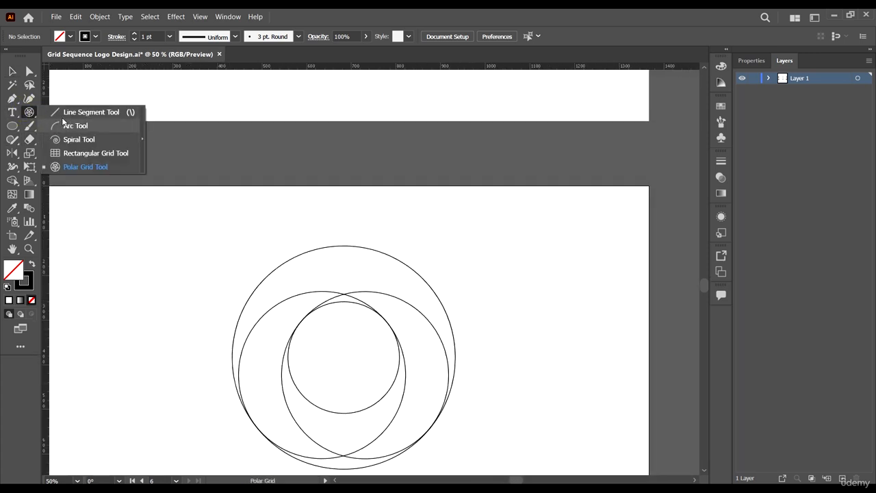
{"action": "left_click", "coordinate": [68, 112]}
{"action": "scroll", "coordinate": [364, 256], "scroll_direction": "down", "scroll_amount": 2}
{"action": "scroll", "coordinate": [382, 254], "scroll_direction": "up", "scroll_amount": 1}
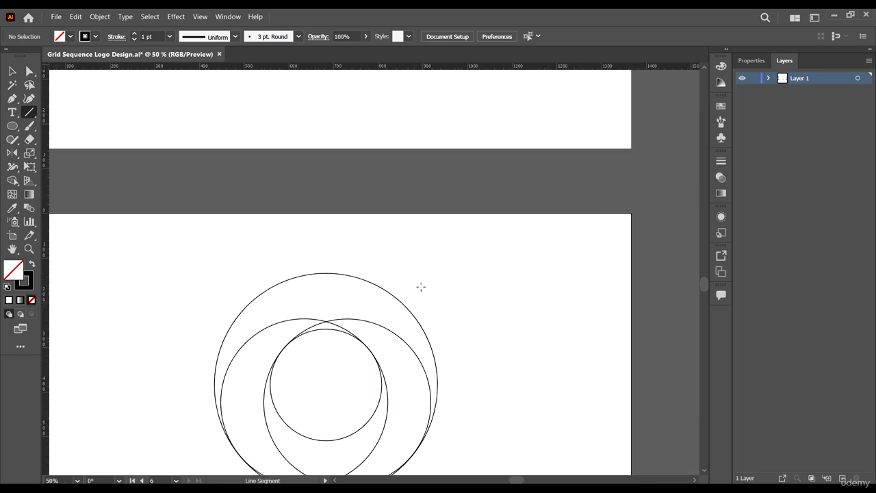
{"action": "scroll", "coordinate": [421, 288], "scroll_direction": "down", "scroll_amount": 1}
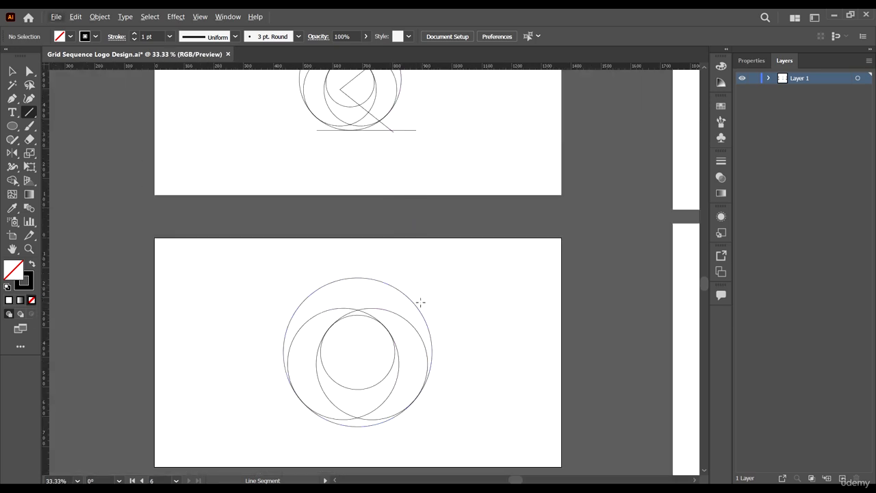
{"action": "left_click_drag", "start_coordinate": [420, 303], "coordinate": [353, 354]}
{"action": "left_click_drag", "start_coordinate": [355, 353], "coordinate": [346, 363]}
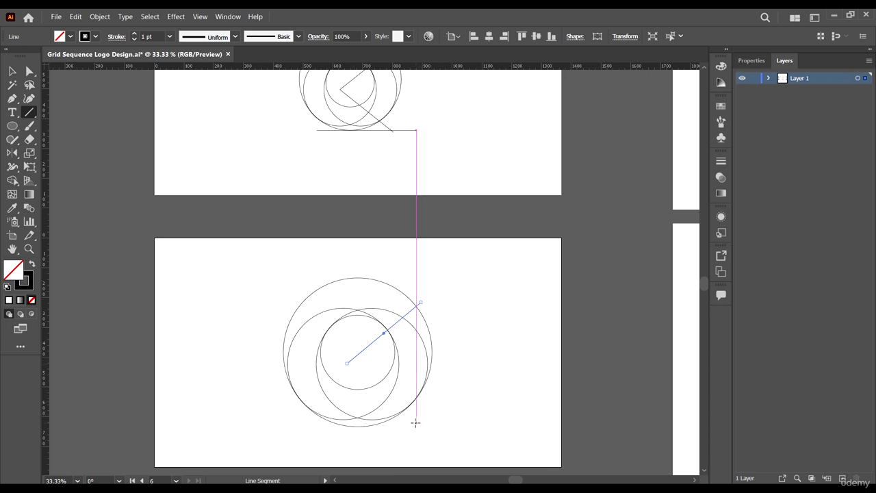
Step: Draw a second line from the lower intersection meeting the first at the shared vertex
{"action": "left_click_drag", "start_coordinate": [416, 424], "coordinate": [345, 363]}
{"action": "scroll", "coordinate": [345, 363], "scroll_direction": "up", "scroll_amount": 5}
{"action": "key", "text": "a"}
{"action": "left_click", "coordinate": [405, 382]}
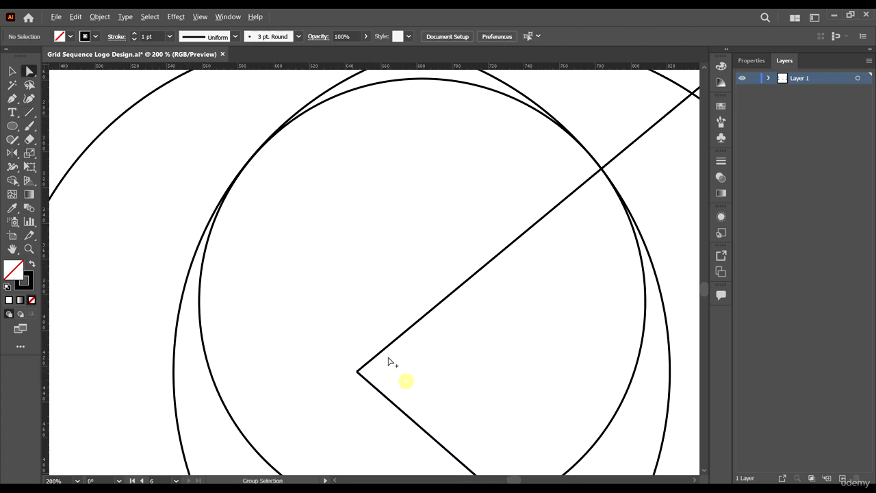
{"action": "scroll", "coordinate": [388, 362], "scroll_direction": "down", "scroll_amount": 6}
{"action": "scroll", "coordinate": [432, 268], "scroll_direction": "up", "scroll_amount": 2}
{"action": "scroll", "coordinate": [411, 290], "scroll_direction": "down", "scroll_amount": 1}
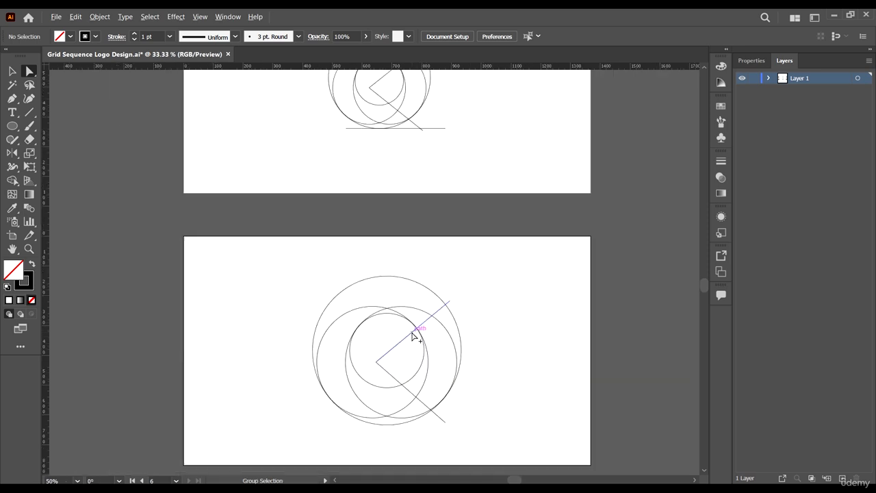
{"action": "left_click", "coordinate": [7, 71]}
Step: Select all the circles and lines and scale the construction down around its centre
{"action": "scroll", "coordinate": [242, 288], "scroll_direction": "down", "scroll_amount": 2}
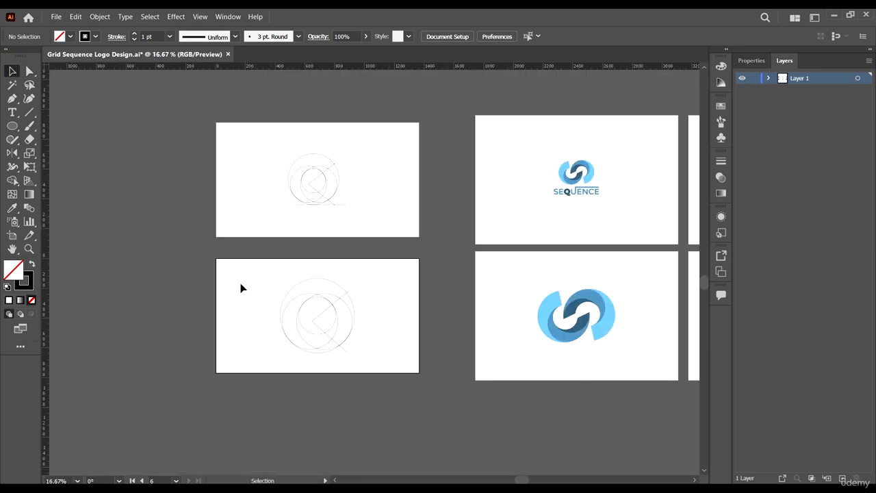
{"action": "scroll", "coordinate": [242, 288], "scroll_direction": "up", "scroll_amount": 2}
{"action": "left_click_drag", "start_coordinate": [497, 412], "coordinate": [456, 357]}
{"action": "key", "text": "ctrl+a"}
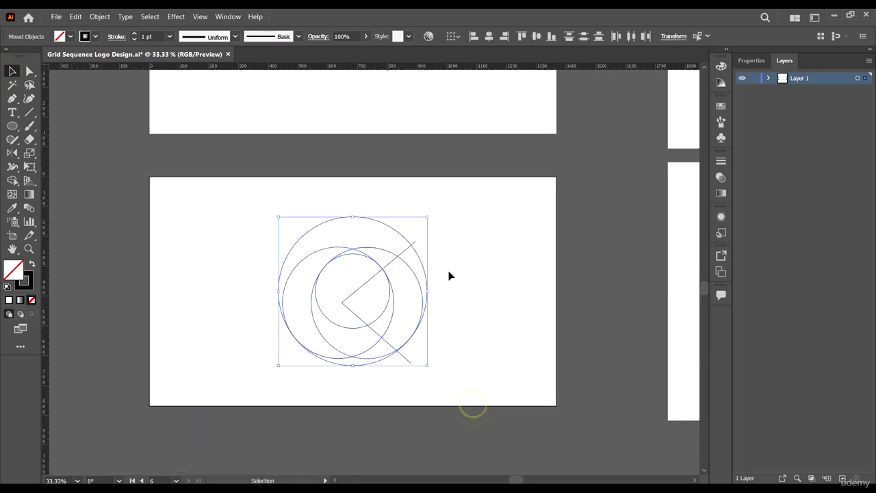
{"action": "left_click_drag", "start_coordinate": [427, 218], "coordinate": [419, 224]}
{"action": "left_click", "coordinate": [485, 310]}
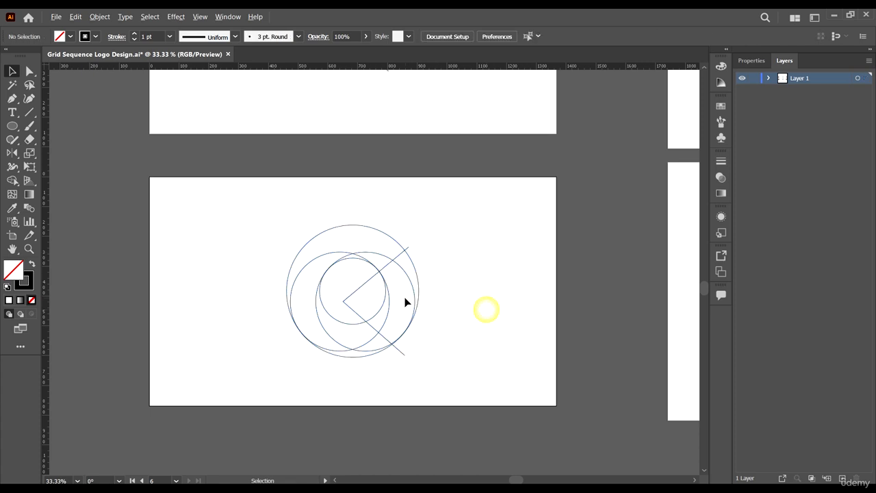
{"action": "scroll", "coordinate": [358, 290], "scroll_direction": "down", "scroll_amount": 1}
{"action": "scroll", "coordinate": [358, 290], "scroll_direction": "up", "scroll_amount": 4}
{"action": "scroll", "coordinate": [473, 388], "scroll_direction": "down", "scroll_amount": 2}
Step: Reselect the whole construction and set a magenta base colour in the Color Guide
{"action": "key", "text": "ctrl+a"}
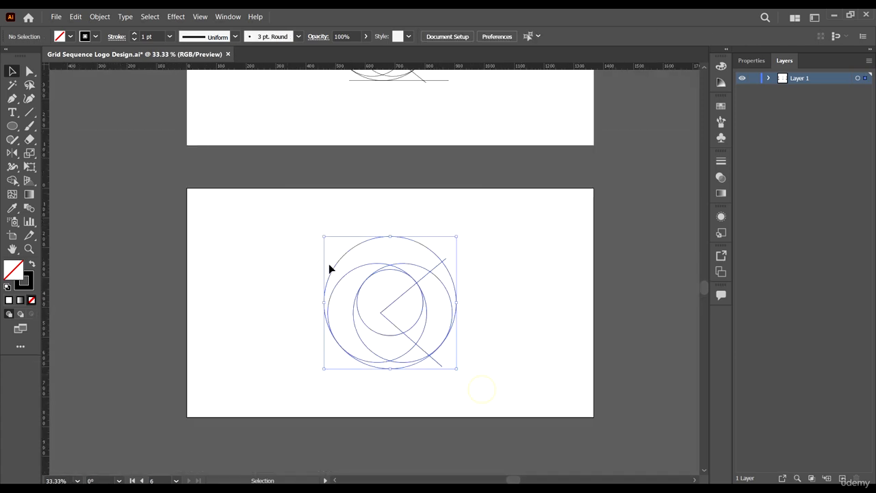
{"action": "scroll", "coordinate": [483, 299], "scroll_direction": "up", "scroll_amount": 2}
{"action": "scroll", "coordinate": [520, 256], "scroll_direction": "down", "scroll_amount": 1}
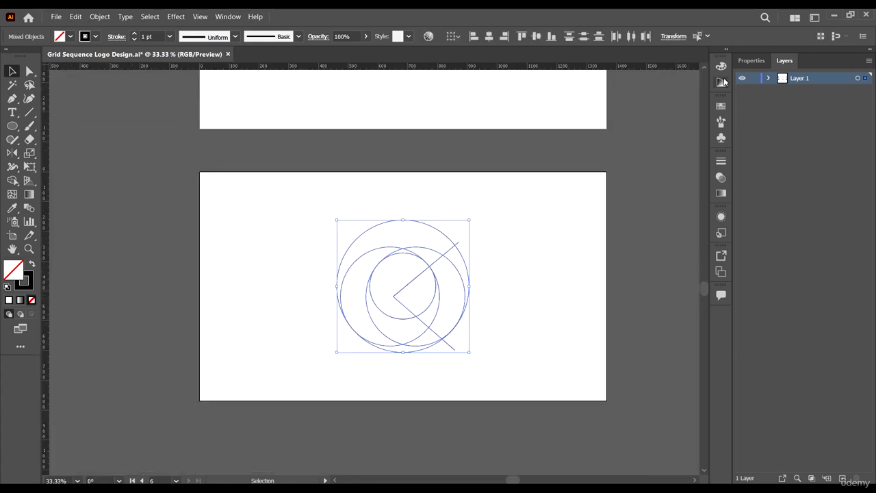
{"action": "left_click", "coordinate": [721, 81]}
{"action": "scroll", "coordinate": [427, 176], "scroll_direction": "right", "scroll_amount": 2}
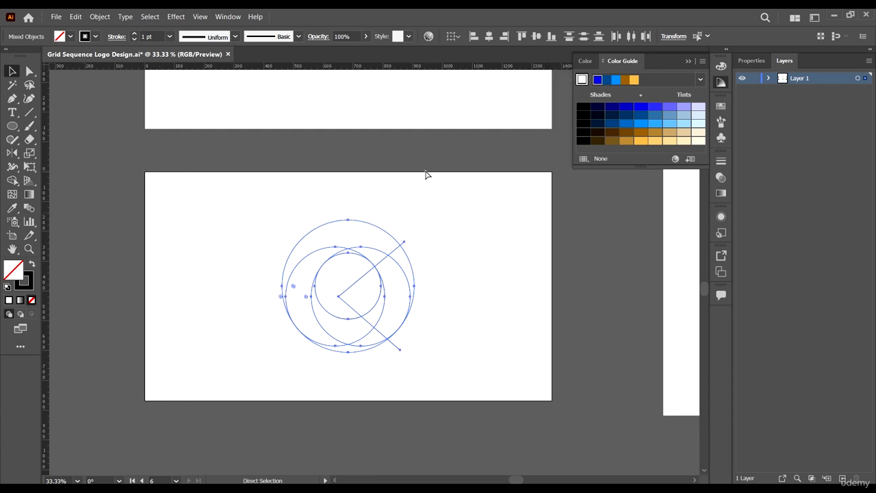
{"action": "scroll", "coordinate": [427, 176], "scroll_direction": "up", "scroll_amount": 2}
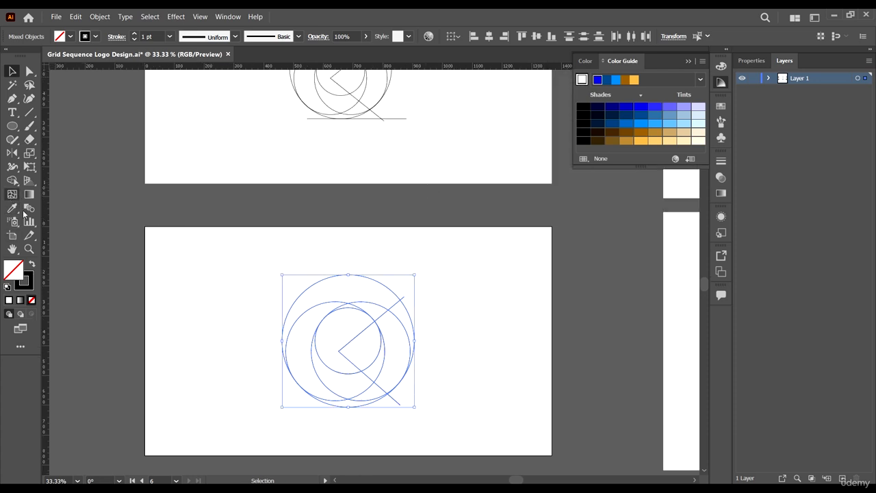
{"action": "left_click", "coordinate": [12, 180]}
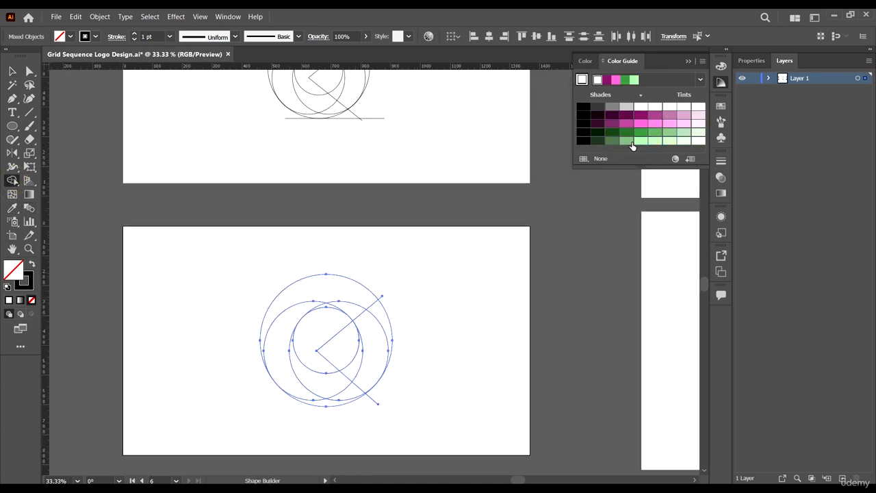
Step: Merge the ring's top arc regions into one shape filled with the lightest Color Guide pink
{"action": "left_click", "coordinate": [643, 116]}
{"action": "scroll", "coordinate": [394, 236], "scroll_direction": "down", "scroll_amount": 2}
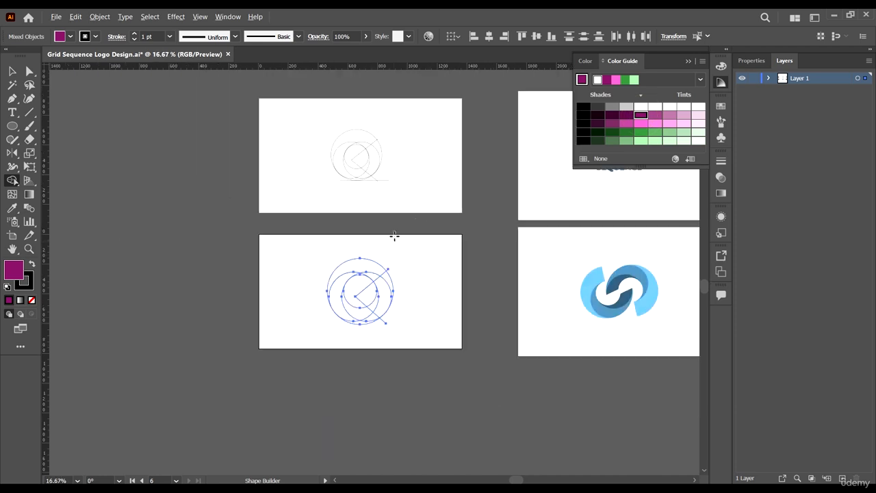
{"action": "scroll", "coordinate": [426, 261], "scroll_direction": "up", "scroll_amount": 1}
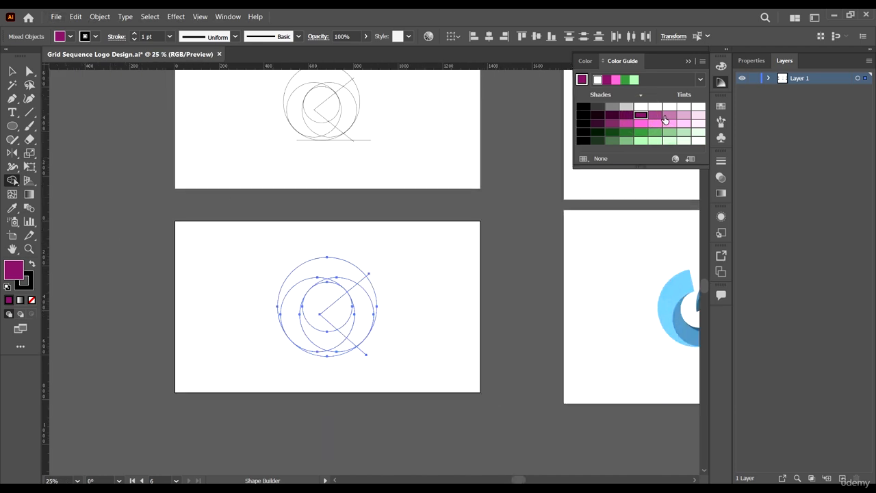
{"action": "left_click", "coordinate": [666, 117]}
{"action": "left_click", "coordinate": [685, 117]}
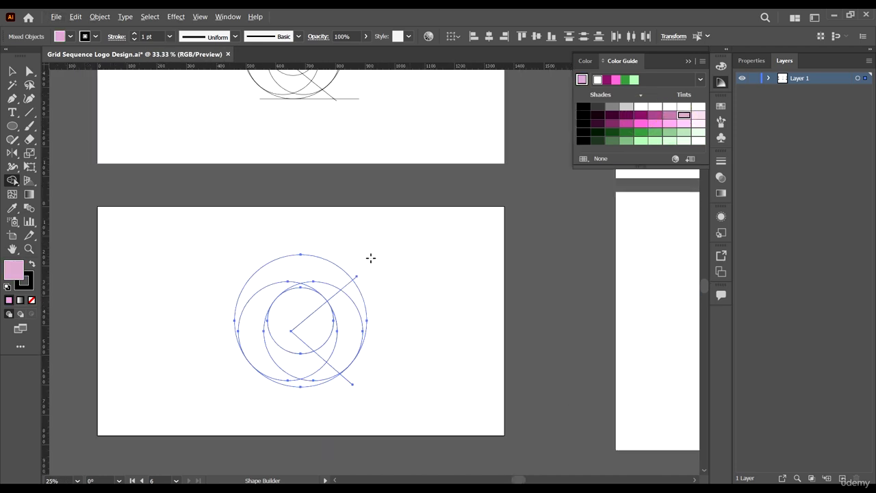
{"action": "scroll", "coordinate": [303, 314], "scroll_direction": "up", "scroll_amount": 4}
{"action": "mouse_move", "coordinate": [312, 308]}
{"action": "left_mouse_down"}
{"action": "mouse_move", "coordinate": [298, 255]}
{"action": "mouse_move", "coordinate": [220, 241]}
{"action": "left_mouse_up"}
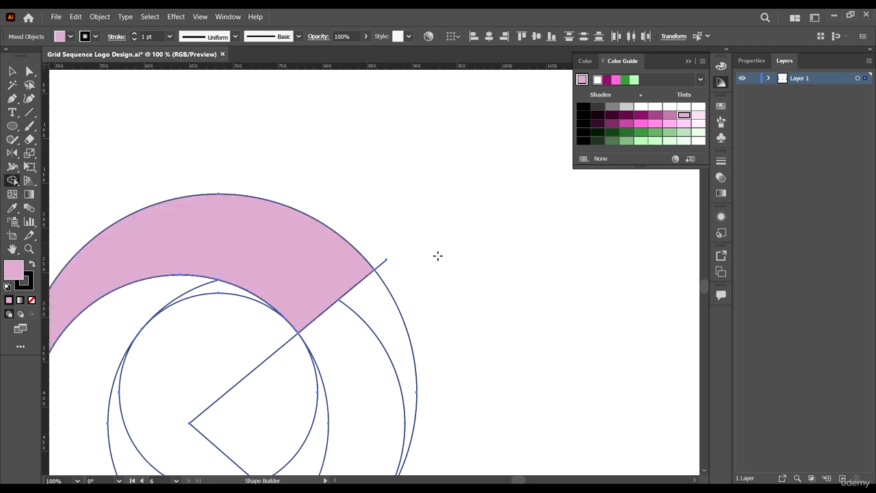
Step: Merge the left inner regions and bottom sliver into a darker mid-pink crescent
{"action": "scroll", "coordinate": [215, 283], "scroll_direction": "down", "scroll_amount": 1}
{"action": "scroll", "coordinate": [349, 300], "scroll_direction": "down", "scroll_amount": 2}
{"action": "scroll", "coordinate": [172, 358], "scroll_direction": "up", "scroll_amount": 3}
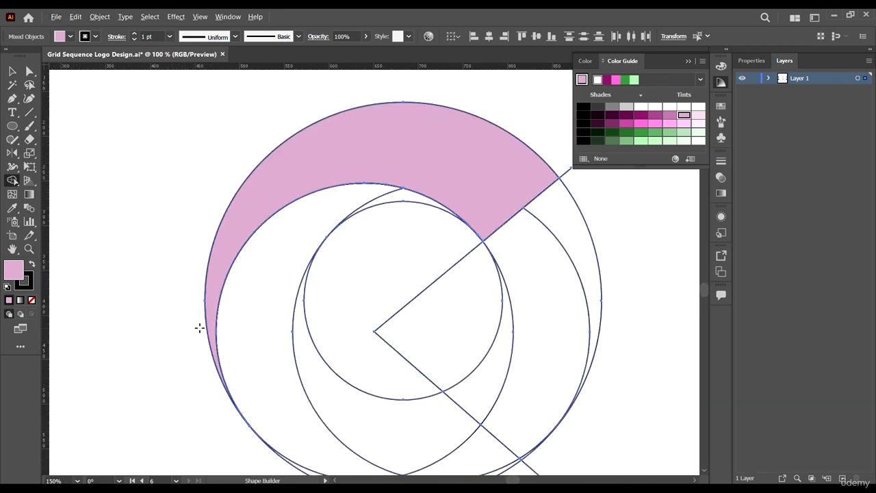
{"action": "scroll", "coordinate": [199, 327], "scroll_direction": "down", "scroll_amount": 2}
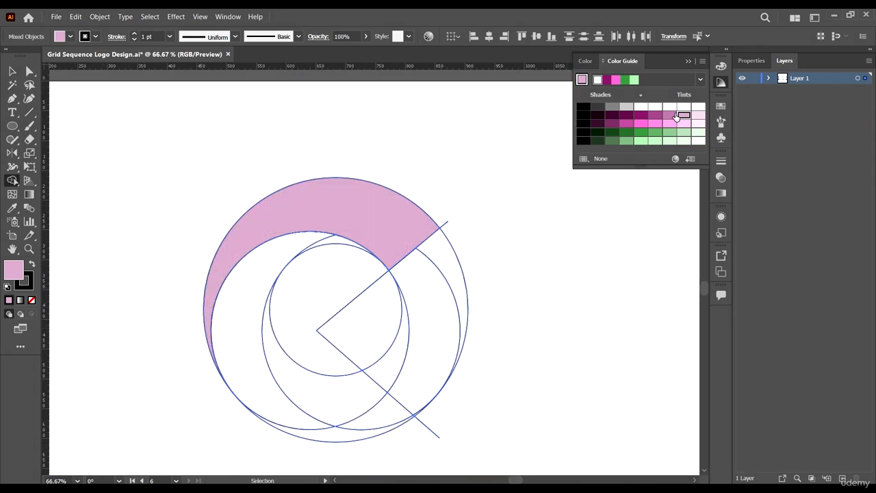
{"action": "left_click", "coordinate": [671, 115]}
{"action": "scroll", "coordinate": [331, 234], "scroll_direction": "up", "scroll_amount": 2}
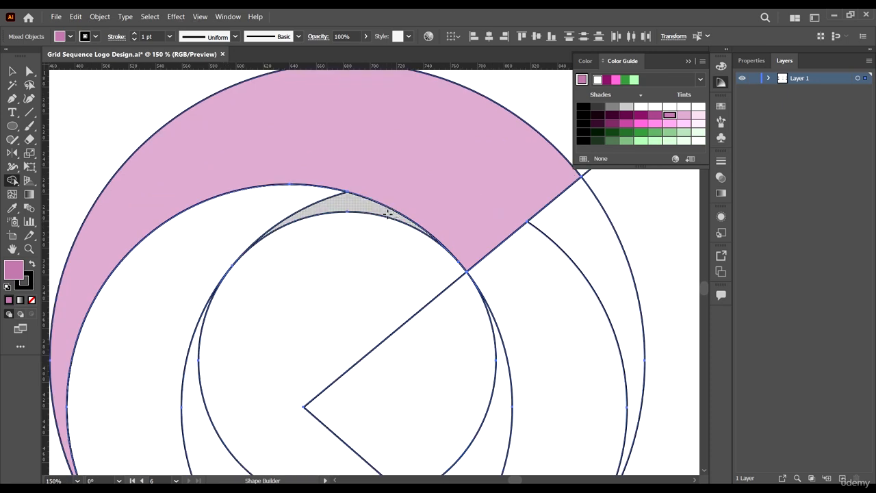
{"action": "mouse_move", "coordinate": [395, 214]}
{"action": "left_mouse_down"}
{"action": "mouse_move", "coordinate": [344, 207]}
{"action": "mouse_move", "coordinate": [254, 215]}
{"action": "left_mouse_up"}
{"action": "left_click_drag", "start_coordinate": [193, 256], "coordinate": [196, 287]}
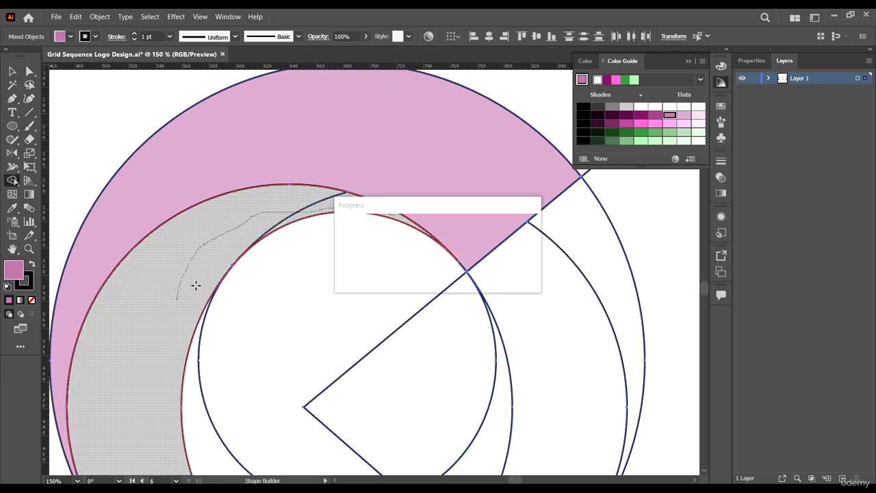
{"action": "scroll", "coordinate": [313, 176], "scroll_direction": "down", "scroll_amount": 3}
{"action": "scroll", "coordinate": [252, 301], "scroll_direction": "up", "scroll_amount": 3}
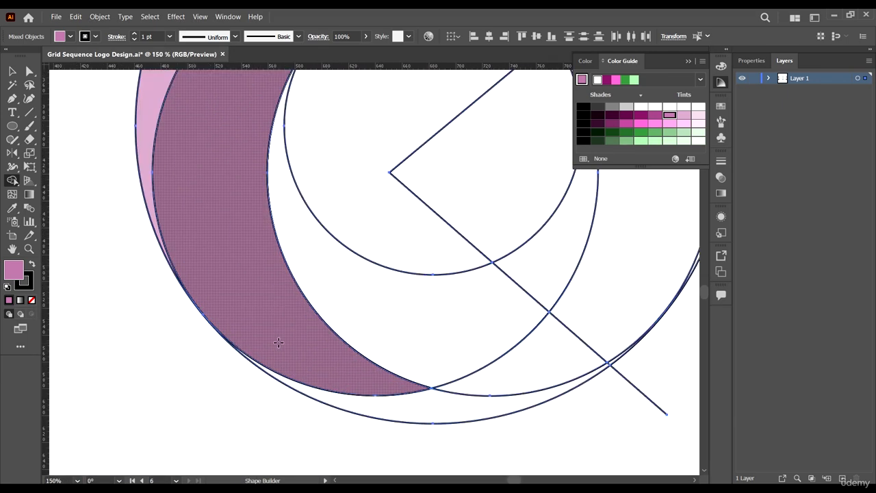
{"action": "mouse_move", "coordinate": [280, 344]}
{"action": "left_mouse_down"}
{"action": "mouse_move", "coordinate": [413, 413]}
{"action": "mouse_move", "coordinate": [438, 414]}
{"action": "left_mouse_up"}
Step: Fill the lower inner sliver with dark magenta using Shape Builder
{"action": "scroll", "coordinate": [330, 335], "scroll_direction": "down", "scroll_amount": 1}
{"action": "scroll", "coordinate": [330, 335], "scroll_direction": "down", "scroll_amount": 4}
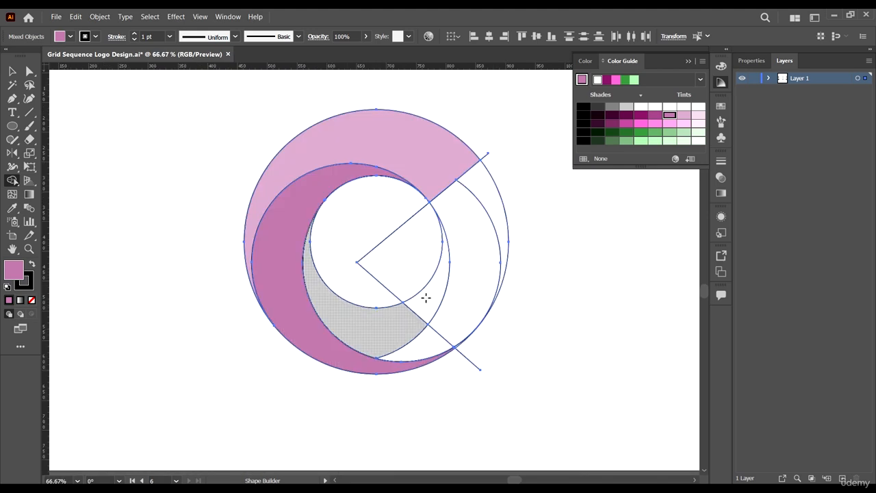
{"action": "left_click", "coordinate": [645, 116]}
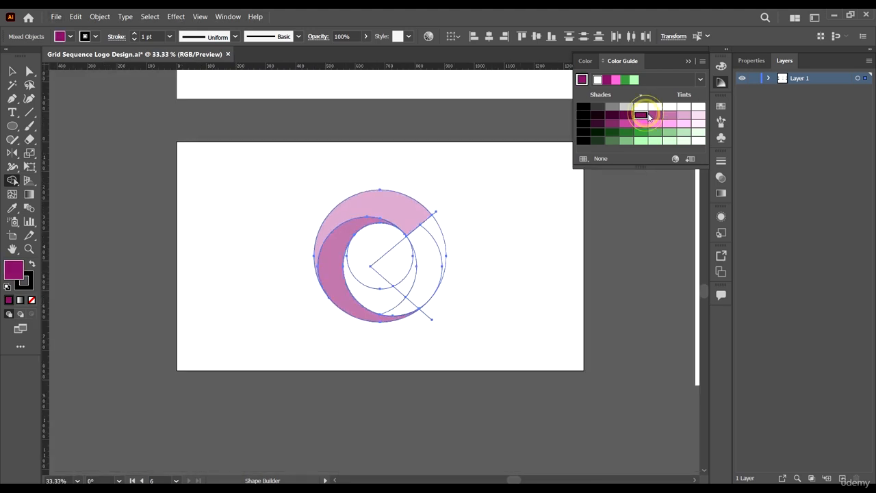
{"action": "left_click", "coordinate": [655, 118]}
{"action": "left_click", "coordinate": [645, 116]}
{"action": "scroll", "coordinate": [468, 265], "scroll_direction": "up", "scroll_amount": 2}
{"action": "scroll", "coordinate": [306, 266], "scroll_direction": "up", "scroll_amount": 1}
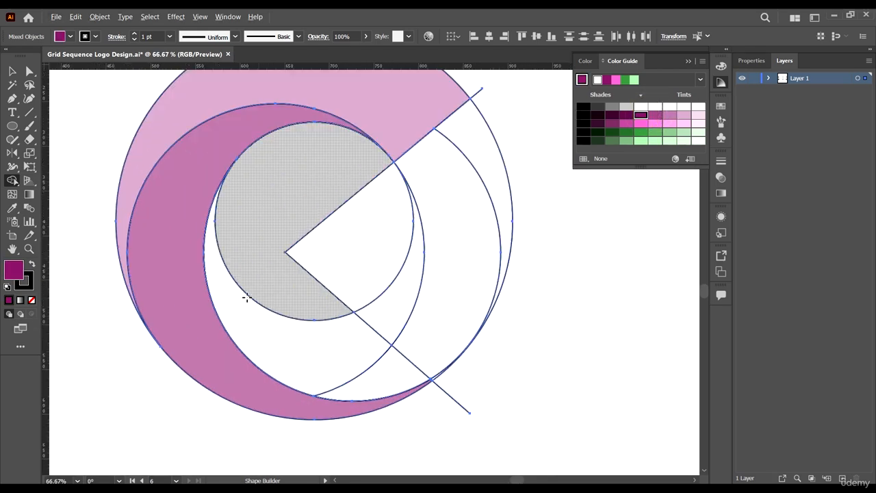
{"action": "mouse_move", "coordinate": [238, 306]}
{"action": "left_mouse_down"}
{"action": "mouse_move", "coordinate": [301, 346]}
{"action": "mouse_move", "coordinate": [393, 376]}
{"action": "left_mouse_up"}
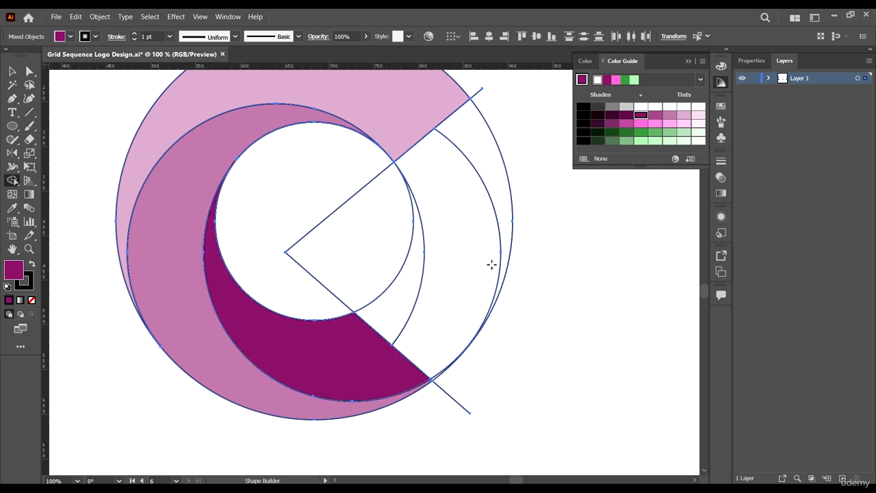
{"action": "scroll", "coordinate": [494, 261], "scroll_direction": "down", "scroll_amount": 2}
{"action": "left_click_drag", "start_coordinate": [603, 269], "coordinate": [558, 313]}
{"action": "scroll", "coordinate": [278, 226], "scroll_direction": "down", "scroll_amount": 2}
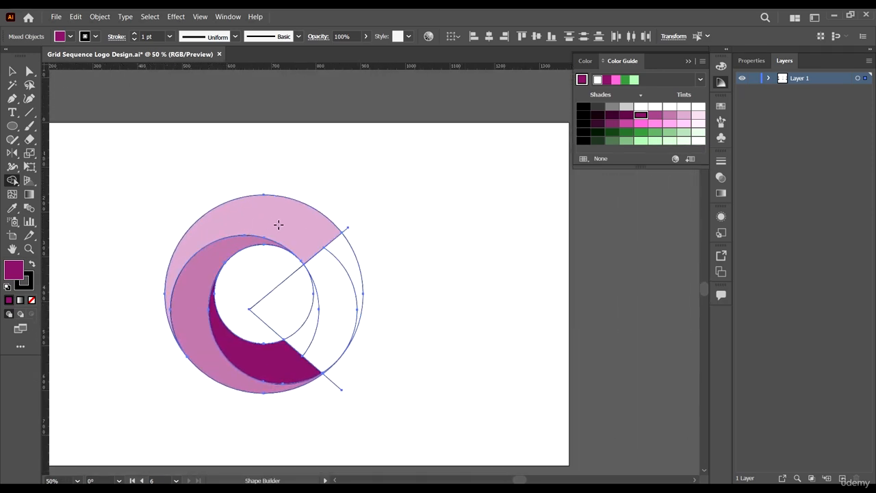
{"action": "left_click", "coordinate": [28, 71]}
{"action": "scroll", "coordinate": [351, 274], "scroll_direction": "down", "scroll_amount": 1}
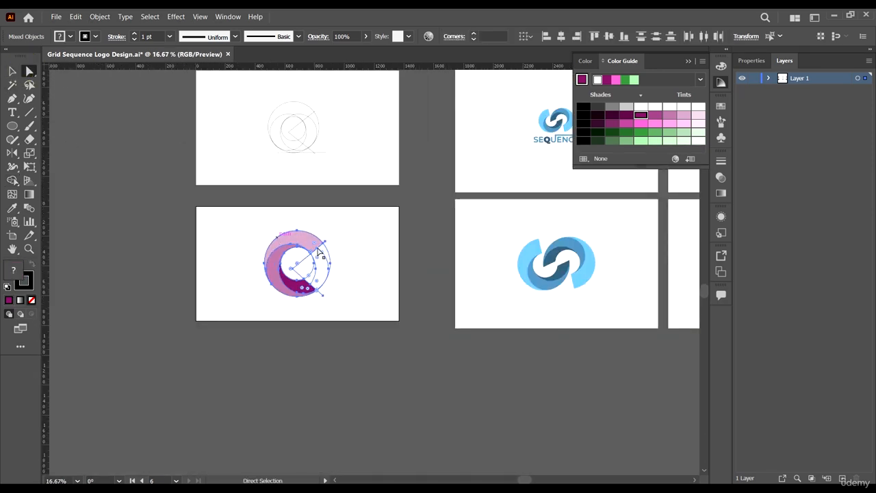
Step: Cut the light pink, mid-pink and magenta shapes, paste them back and shift them left
{"action": "left_click", "coordinate": [368, 273]}
{"action": "scroll", "coordinate": [297, 258], "scroll_direction": "up", "scroll_amount": 3}
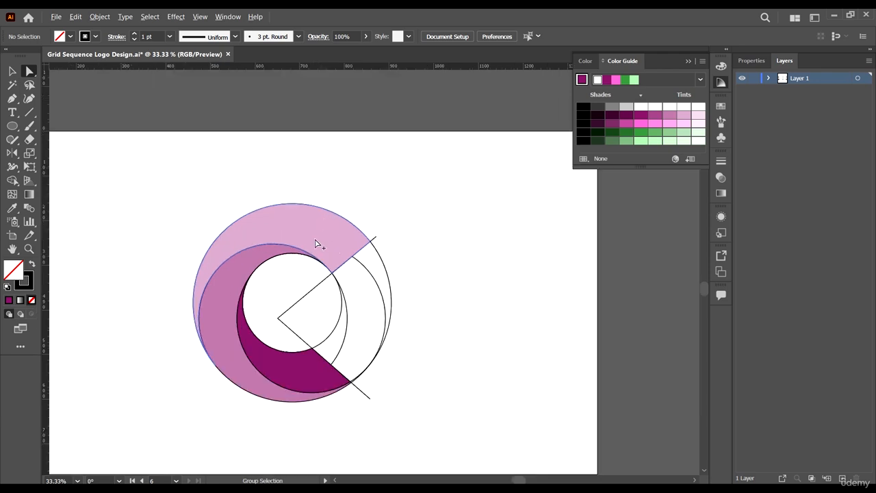
{"action": "left_click", "coordinate": [326, 230]}
{"action": "left_click", "coordinate": [236, 265], "text": "shift"}
{"action": "left_click", "coordinate": [303, 372], "text": "shift"}
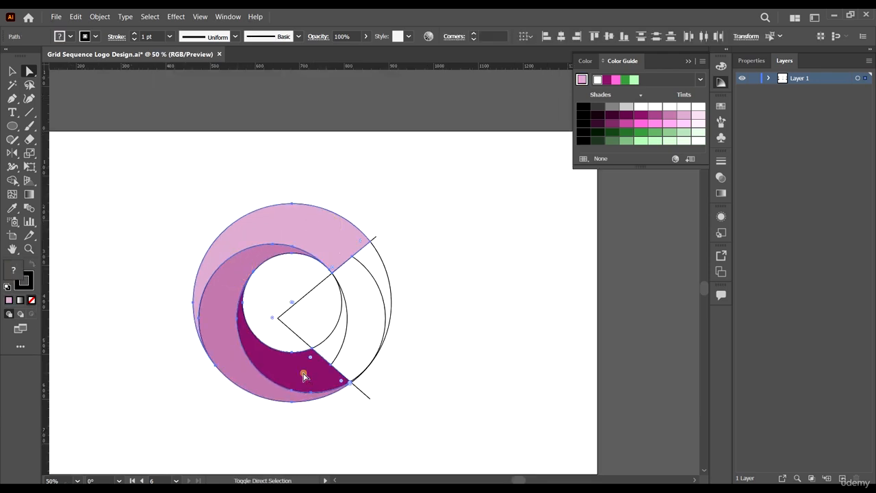
{"action": "key", "text": "ctrl+x"}
{"action": "scroll", "coordinate": [502, 329], "scroll_direction": "down", "scroll_amount": 3}
{"action": "key", "text": "super"}
{"action": "key", "text": "super"}
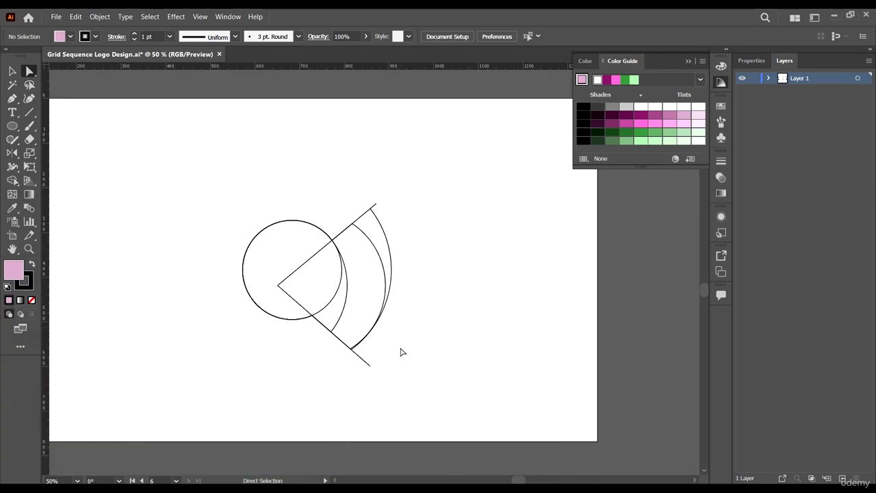
{"action": "scroll", "coordinate": [455, 332], "scroll_direction": "down", "scroll_amount": 3}
{"action": "scroll", "coordinate": [423, 330], "scroll_direction": "up", "scroll_amount": 2}
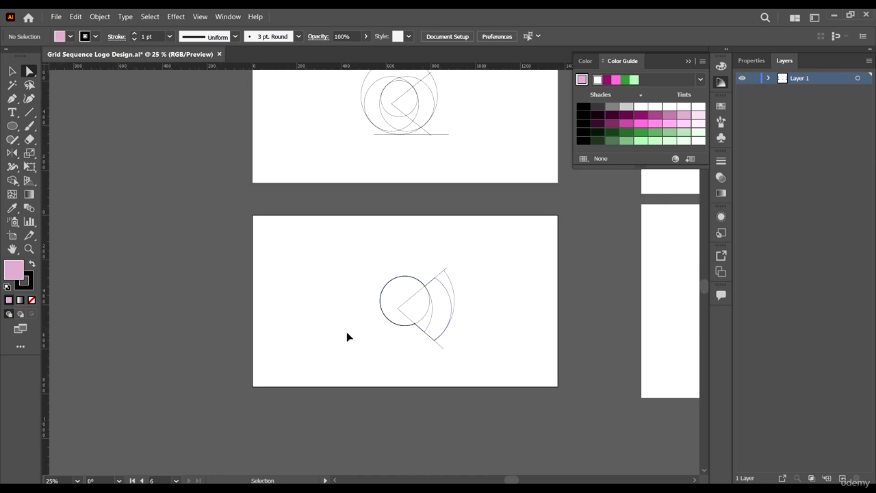
{"action": "key", "text": "ctrl+v"}
{"action": "key", "text": "v"}
{"action": "left_click_drag", "start_coordinate": [371, 301], "coordinate": [315, 339]}
Step: Delete the construction circles and lines, then scale the three C shapes down
{"action": "left_click_drag", "start_coordinate": [382, 280], "coordinate": [382, 260]}
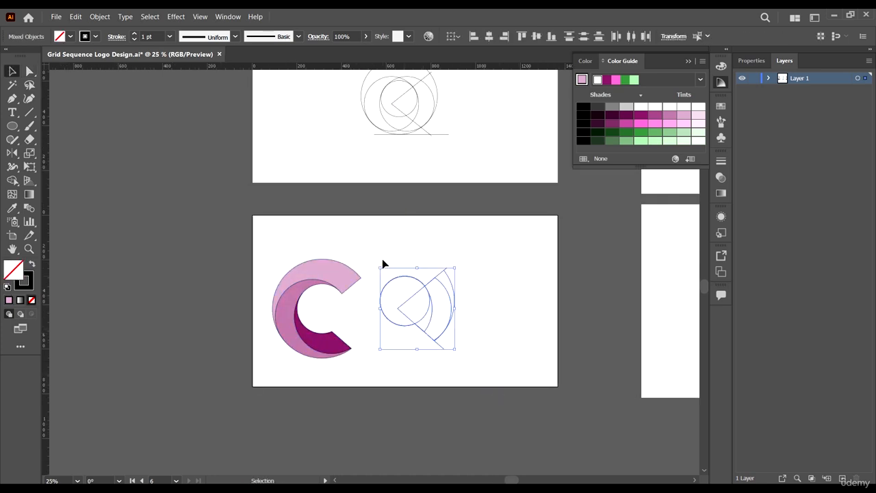
{"action": "key", "text": "Delete"}
{"action": "left_click_drag", "start_coordinate": [381, 361], "coordinate": [304, 273]}
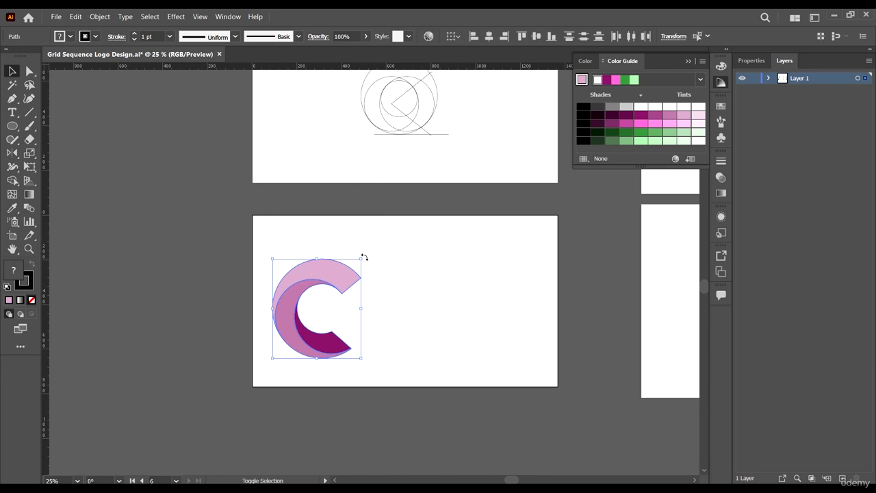
{"action": "left_click_drag", "start_coordinate": [363, 259], "coordinate": [413, 284]}
{"action": "scroll", "coordinate": [438, 314], "scroll_direction": "up", "scroll_amount": 3}
{"action": "left_click", "coordinate": [423, 313]}
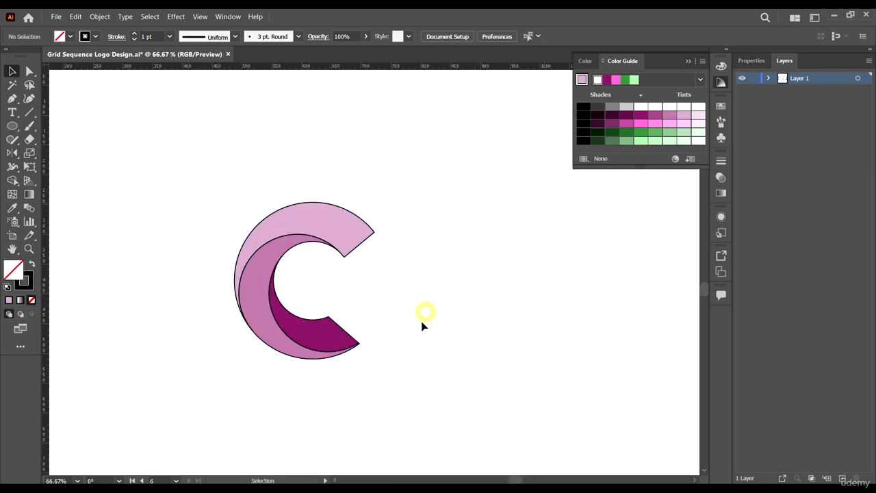
Step: Set the stroke of the three C shapes to None
{"action": "left_click_drag", "start_coordinate": [346, 351], "coordinate": [401, 417]}
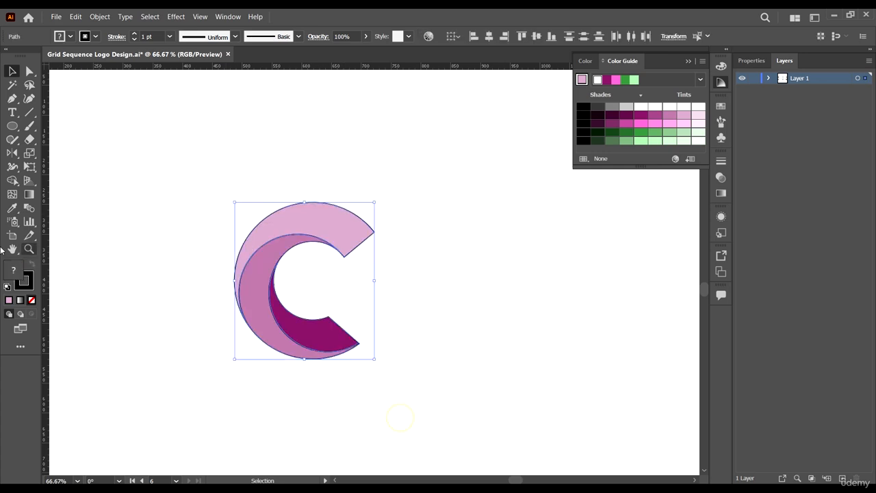
{"action": "left_click", "coordinate": [29, 281]}
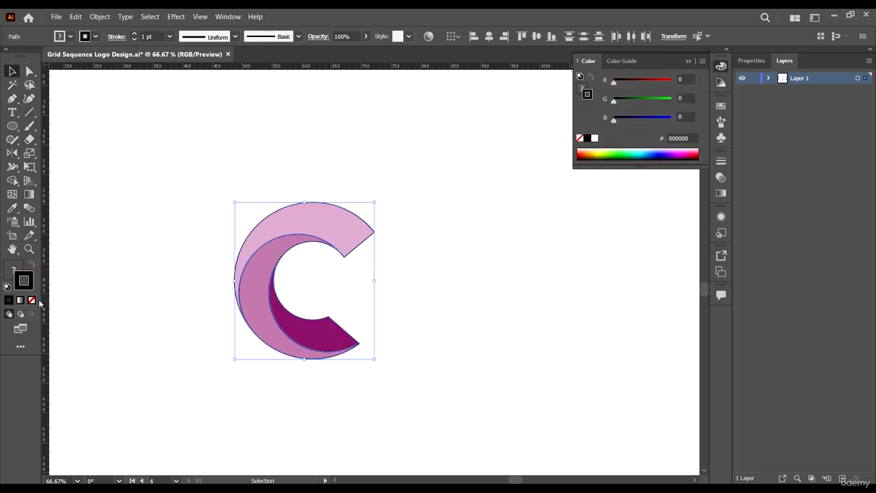
{"action": "left_click", "coordinate": [31, 300]}
{"action": "left_click", "coordinate": [190, 214]}
{"action": "scroll", "coordinate": [283, 358], "scroll_direction": "down", "scroll_amount": 3}
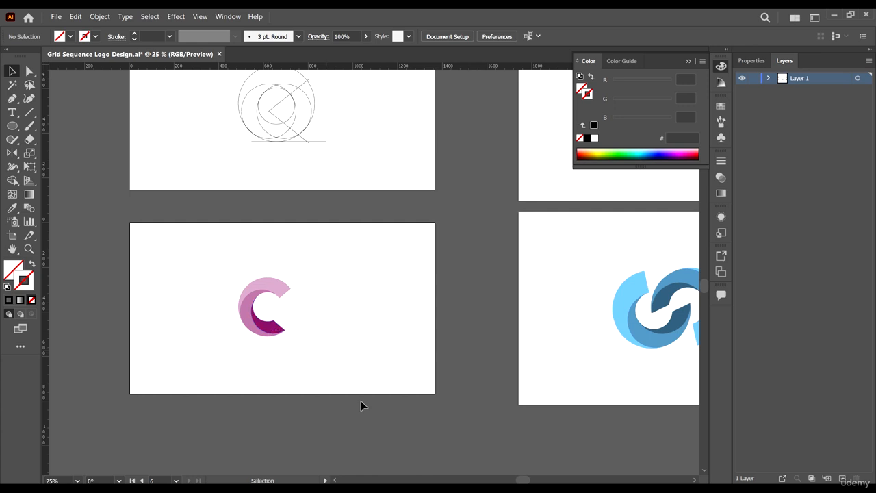
Step: Drag a horizontal ruler guide down to sit along the C's bottom edge
{"action": "left_click_drag", "start_coordinate": [343, 352], "coordinate": [348, 371]}
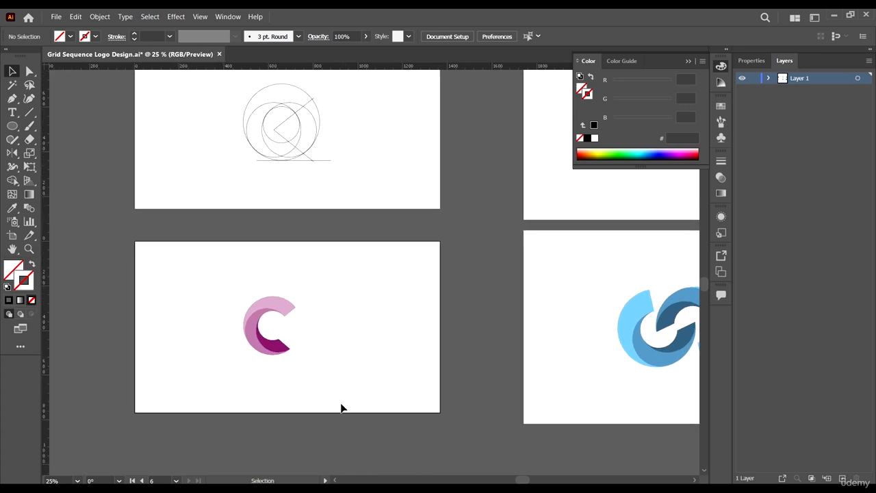
{"action": "left_click_drag", "start_coordinate": [223, 279], "coordinate": [327, 385]}
{"action": "left_click_drag", "start_coordinate": [418, 335], "coordinate": [377, 337]}
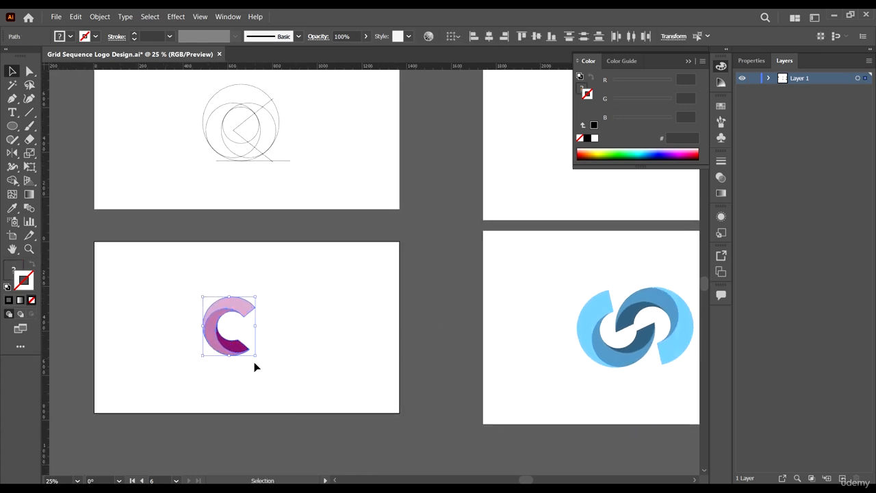
{"action": "scroll", "coordinate": [254, 366], "scroll_direction": "up", "scroll_amount": 1}
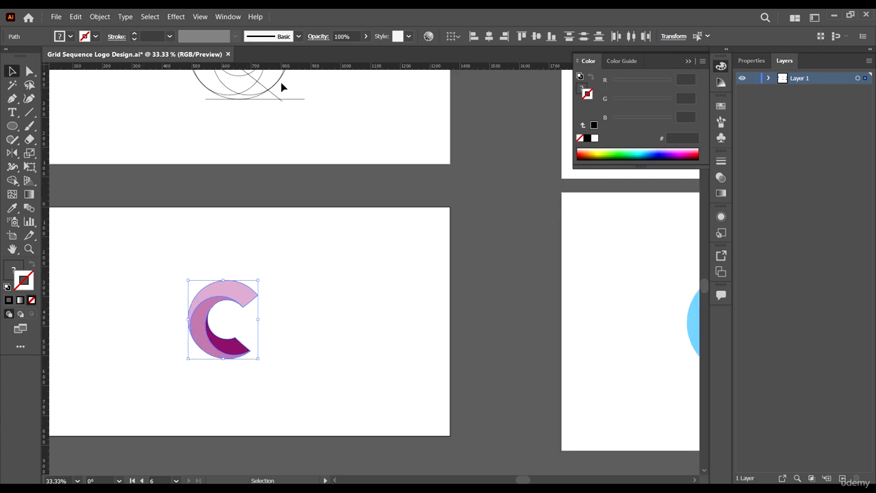
{"action": "left_click_drag", "start_coordinate": [295, 70], "coordinate": [244, 359]}
{"action": "scroll", "coordinate": [377, 315], "scroll_direction": "down", "scroll_amount": 1}
{"action": "scroll", "coordinate": [161, 317], "scroll_direction": "up", "scroll_amount": 3}
Step: Marquee-select all parts of the C and rotate it 90° so its opening faces up
{"action": "scroll", "coordinate": [296, 348], "scroll_direction": "down", "scroll_amount": 3}
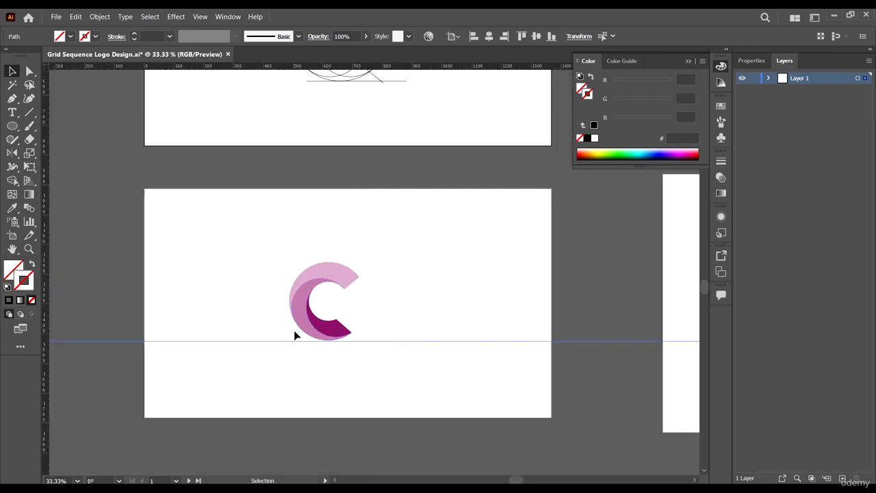
{"action": "left_click", "coordinate": [168, 310]}
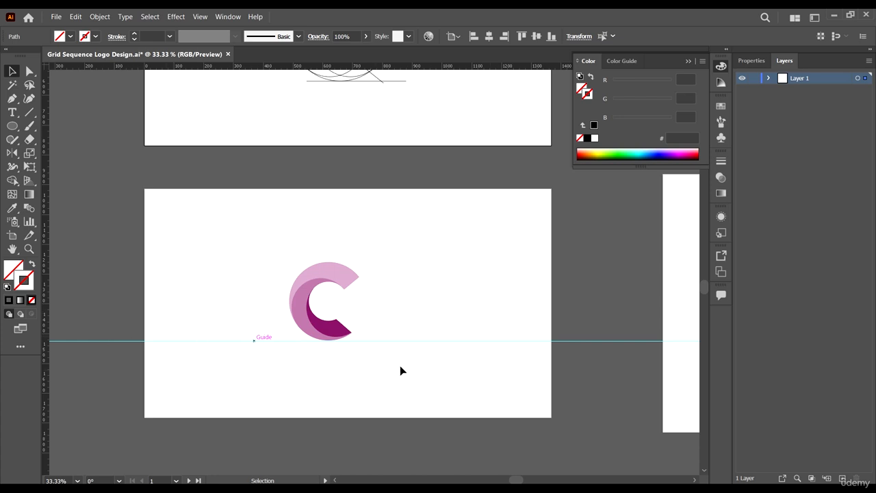
{"action": "left_click", "coordinate": [435, 334]}
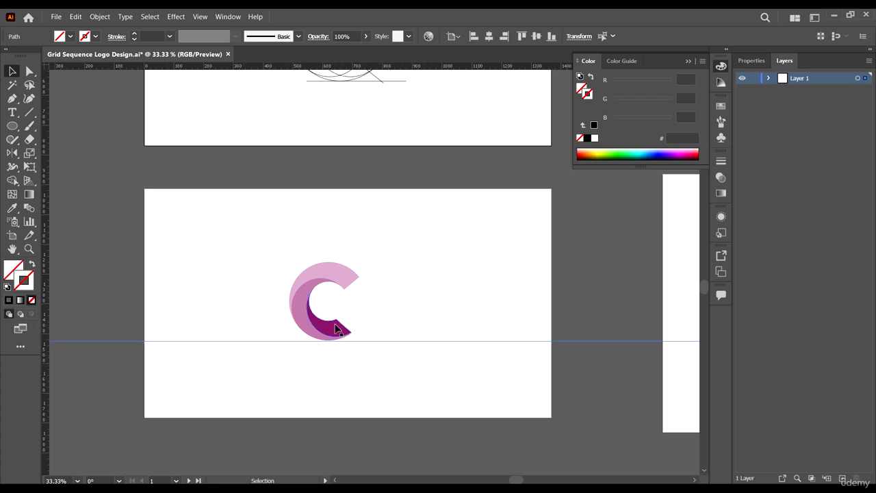
{"action": "left_click_drag", "start_coordinate": [377, 239], "coordinate": [294, 328]}
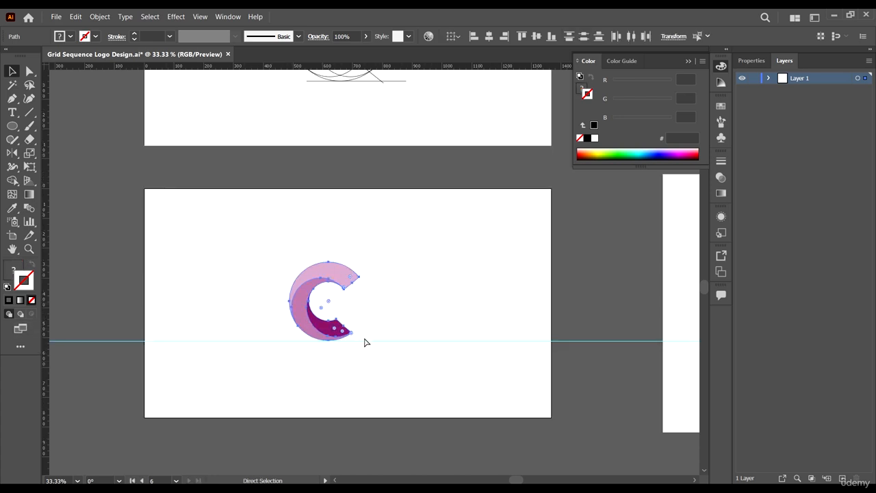
{"action": "key", "text": "v"}
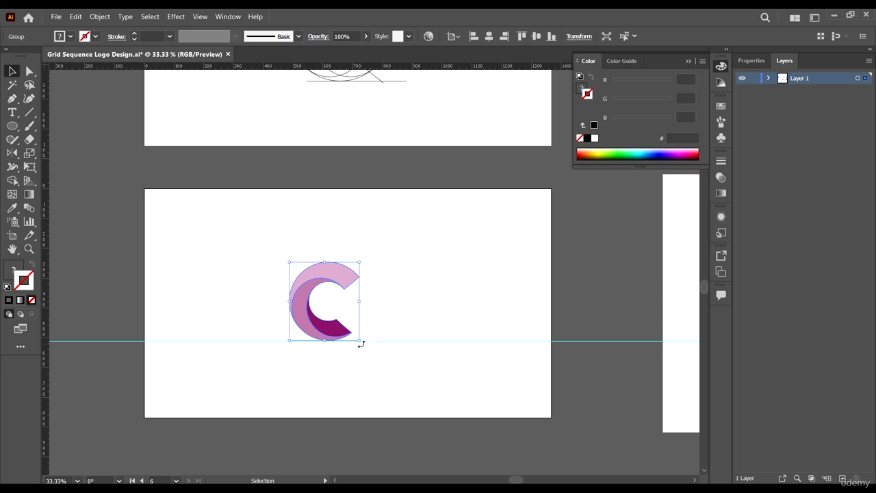
{"action": "left_click_drag", "start_coordinate": [363, 344], "coordinate": [292, 304]}
{"action": "scroll", "coordinate": [252, 335], "scroll_direction": "up", "scroll_amount": 2}
Step: Drop the C onto the guide and position the rotated copy to interlock with it
{"action": "left_click_drag", "start_coordinate": [247, 356], "coordinate": [195, 356]}
{"action": "scroll", "coordinate": [251, 350], "scroll_direction": "down", "scroll_amount": 3}
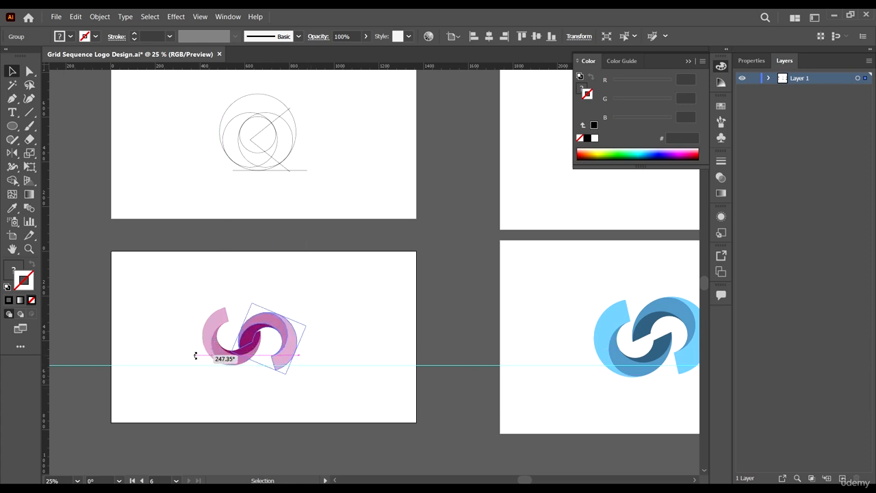
{"action": "scroll", "coordinate": [253, 381], "scroll_direction": "up", "scroll_amount": 2}
{"action": "left_click_drag", "start_coordinate": [303, 358], "coordinate": [305, 326]}
{"action": "mouse_move", "coordinate": [316, 260]}
{"action": "left_mouse_down"}
{"action": "mouse_move", "coordinate": [332, 243]}
{"action": "mouse_move", "coordinate": [326, 249]}
{"action": "left_mouse_up"}
{"action": "scroll", "coordinate": [326, 248], "scroll_direction": "down", "scroll_amount": 3}
{"action": "scroll", "coordinate": [322, 260], "scroll_direction": "up", "scroll_amount": 2}
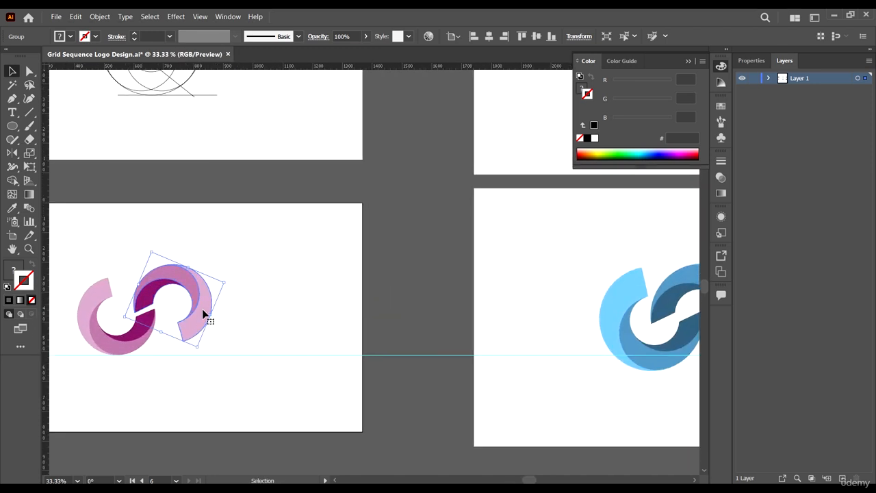
{"action": "left_click_drag", "start_coordinate": [199, 307], "coordinate": [182, 312]}
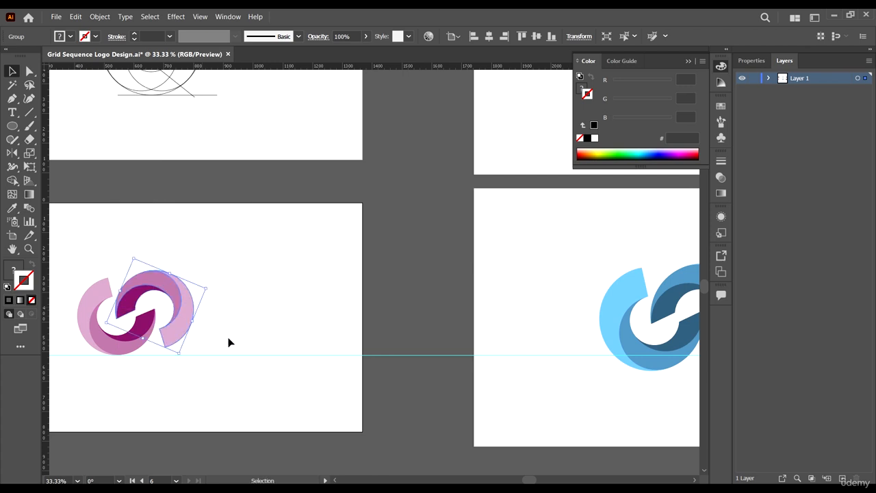
Step: Rotate both C shapes together, lower them onto the guide and shift about 20 px right
{"action": "left_click_drag", "start_coordinate": [80, 269], "coordinate": [202, 280]}
{"action": "left_click_drag", "start_coordinate": [258, 310], "coordinate": [458, 278]}
{"action": "scroll", "coordinate": [325, 330], "scroll_direction": "up", "scroll_amount": 4}
{"action": "left_click_drag", "start_coordinate": [532, 254], "coordinate": [537, 270]}
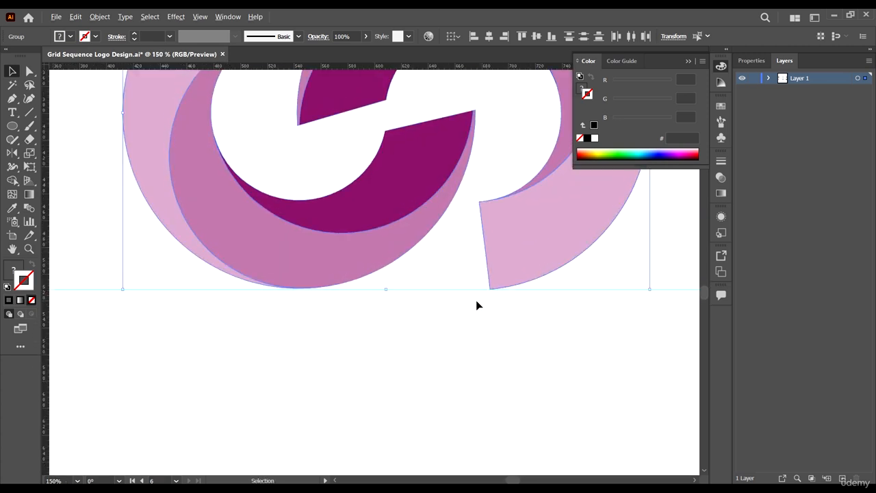
{"action": "scroll", "coordinate": [476, 301], "scroll_direction": "down", "scroll_amount": 4}
{"action": "left_click", "coordinate": [506, 326]}
{"action": "left_click_drag", "start_coordinate": [533, 307], "coordinate": [421, 323]}
{"action": "left_click_drag", "start_coordinate": [452, 257], "coordinate": [260, 298]}
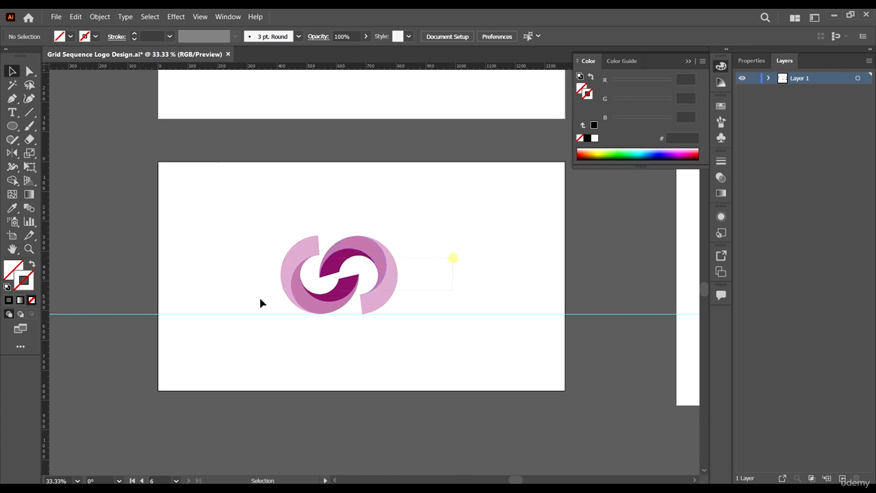
{"action": "left_click_drag", "start_coordinate": [233, 269], "coordinate": [232, 269]}
{"action": "left_click_drag", "start_coordinate": [388, 283], "coordinate": [401, 282]}
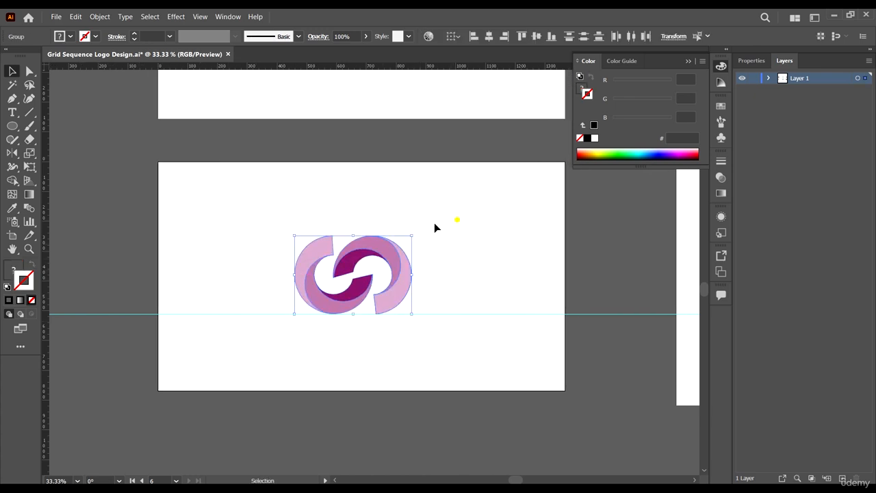
Step: Group the two C pieces with Ctrl+G and scale the mark down around its centre
{"action": "left_click_drag", "start_coordinate": [253, 304], "coordinate": [268, 296]}
{"action": "key", "text": "ctrl+g"}
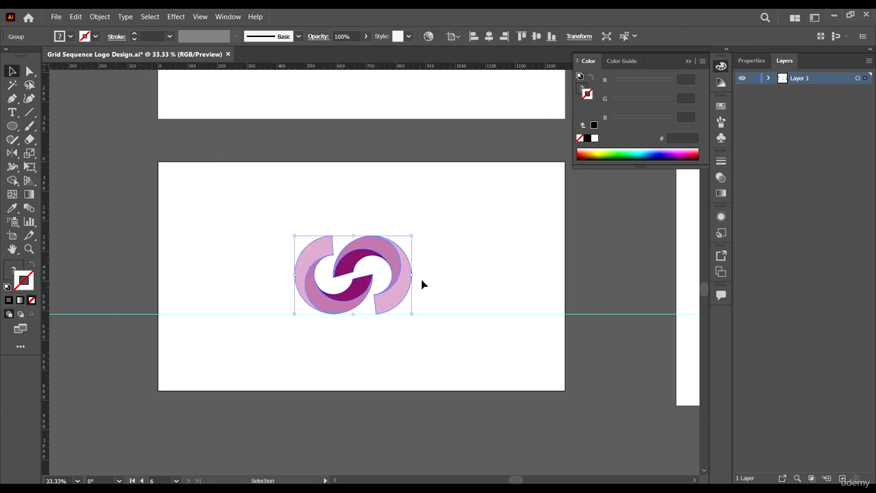
{"action": "left_click", "coordinate": [396, 275]}
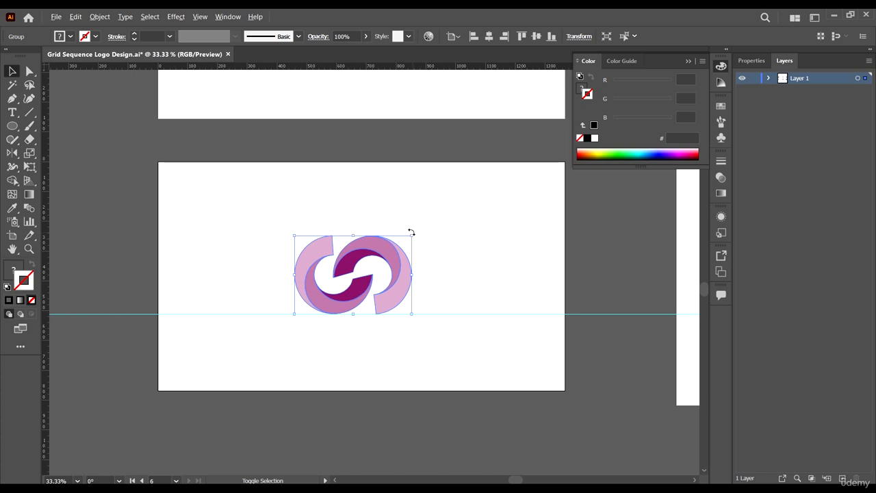
{"action": "left_click_drag", "start_coordinate": [413, 235], "coordinate": [410, 246]}
{"action": "left_click", "coordinate": [477, 265]}
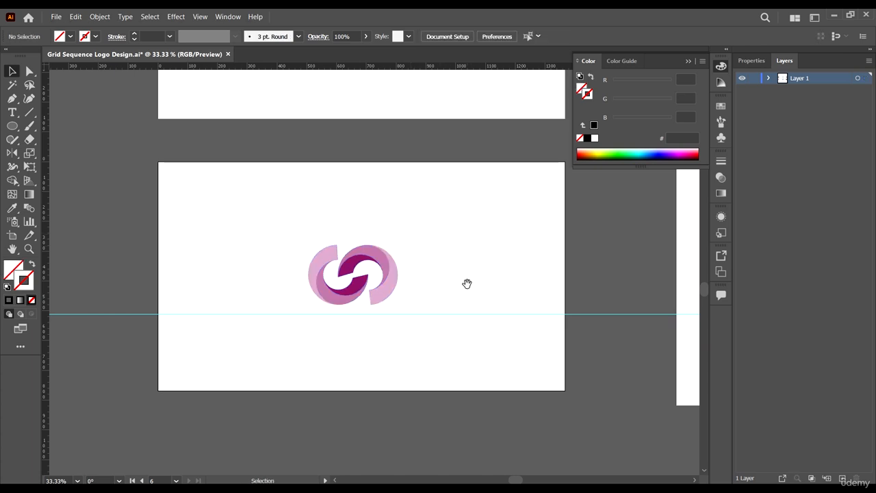
{"action": "left_click_drag", "start_coordinate": [460, 280], "coordinate": [387, 297]}
Step: Alt-drag the artboard with the Artboard tool (Shift+O) to duplicate it below the original
{"action": "scroll", "coordinate": [420, 234], "scroll_direction": "down", "scroll_amount": 2}
{"action": "key", "text": "shift+o"}
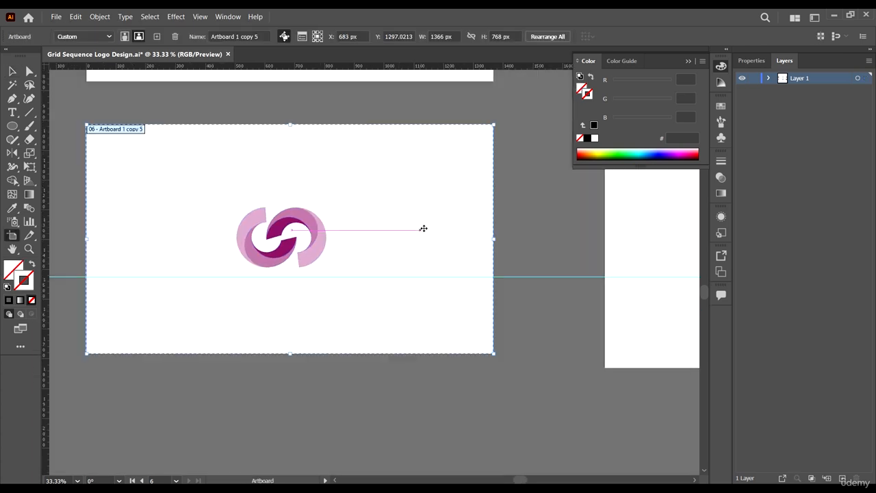
{"action": "scroll", "coordinate": [415, 172], "scroll_direction": "down", "scroll_amount": 3}
{"action": "left_click_drag", "start_coordinate": [412, 182], "coordinate": [419, 289]}
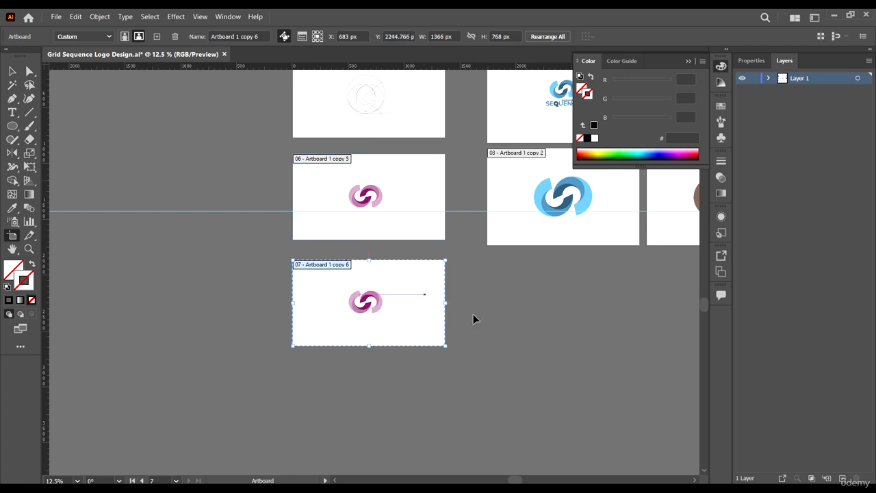
{"action": "key", "text": "v"}
{"action": "left_click", "coordinate": [497, 331]}
{"action": "scroll", "coordinate": [392, 286], "scroll_direction": "up", "scroll_amount": 3}
Step: Ungroup the mark on the new artboard and delete its right half
{"action": "left_click", "coordinate": [392, 284]}
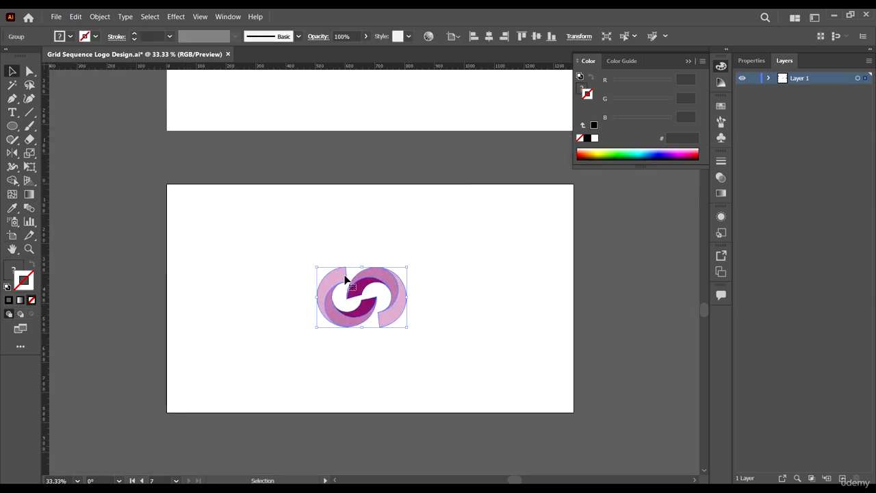
{"action": "right_click", "coordinate": [344, 278]}
{"action": "left_click", "coordinate": [401, 360]}
{"action": "left_click", "coordinate": [445, 326]}
{"action": "left_click", "coordinate": [402, 301]}
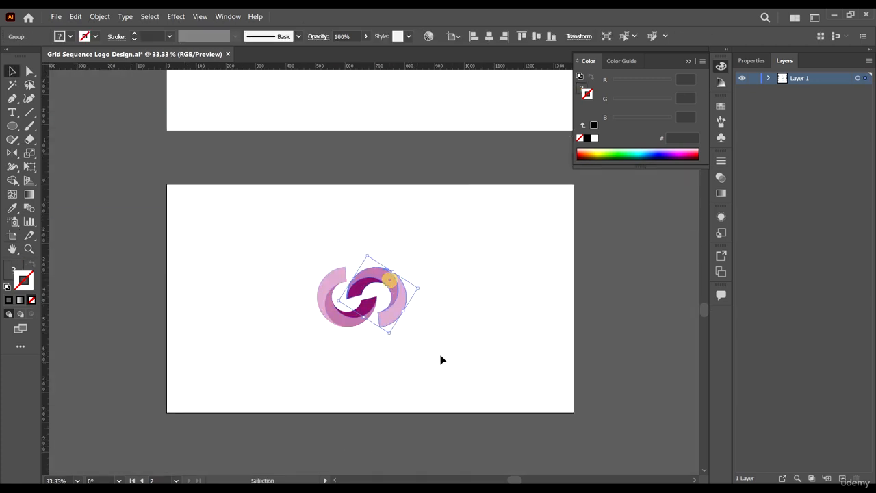
{"action": "key", "text": "Delete"}
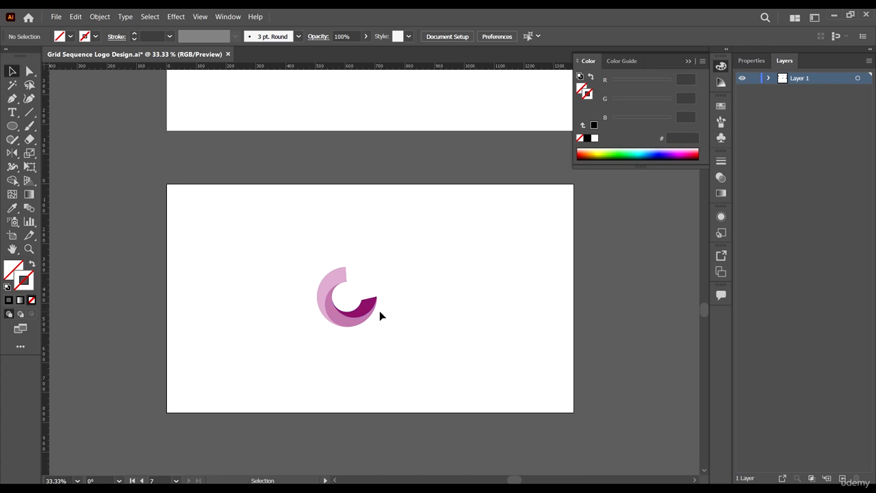
{"action": "scroll", "coordinate": [379, 313], "scroll_direction": "up", "scroll_amount": 3}
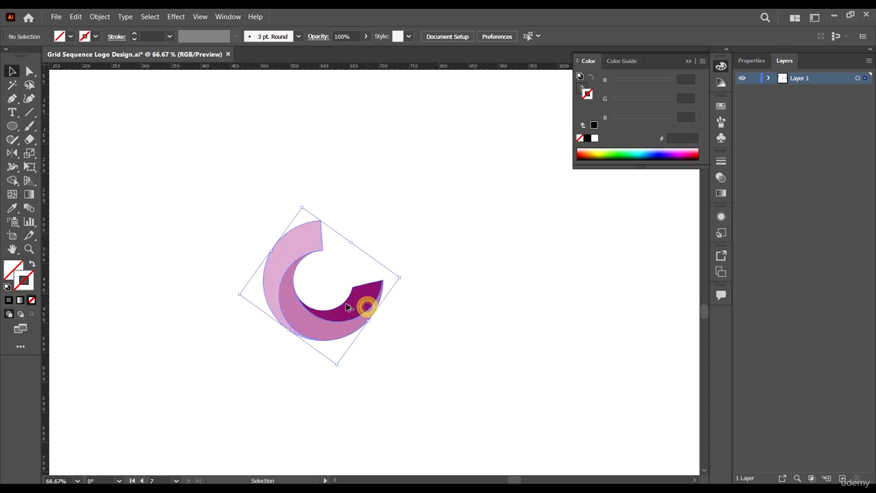
Step: Copy the C straight to the right, then reposition and rotate it to overlap
{"action": "scroll", "coordinate": [366, 308], "scroll_direction": "down", "scroll_amount": 3}
{"action": "left_click_drag", "start_coordinate": [349, 308], "coordinate": [392, 313]}
{"action": "left_click", "coordinate": [434, 333]}
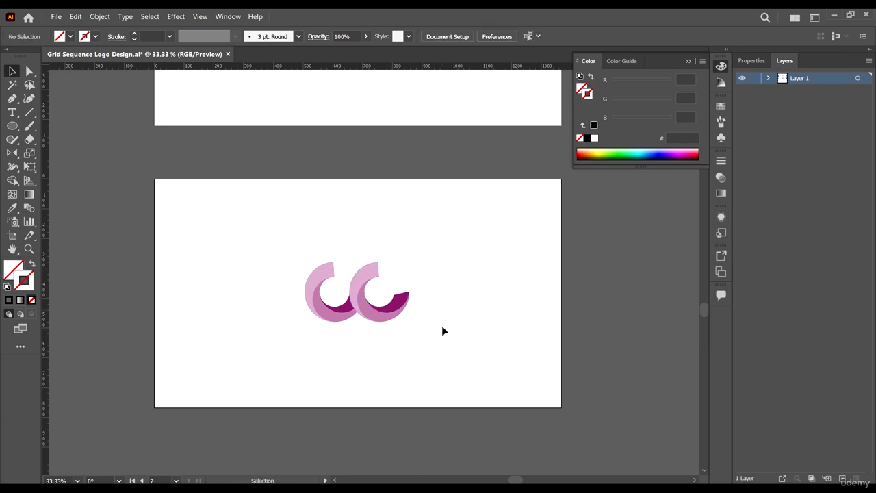
{"action": "scroll", "coordinate": [382, 307], "scroll_direction": "up", "scroll_amount": 4}
{"action": "scroll", "coordinate": [287, 258], "scroll_direction": "up", "scroll_amount": 2}
{"action": "left_click_drag", "start_coordinate": [285, 260], "coordinate": [258, 289]}
{"action": "scroll", "coordinate": [283, 268], "scroll_direction": "down", "scroll_amount": 4}
{"action": "scroll", "coordinate": [258, 288], "scroll_direction": "down", "scroll_amount": 3}
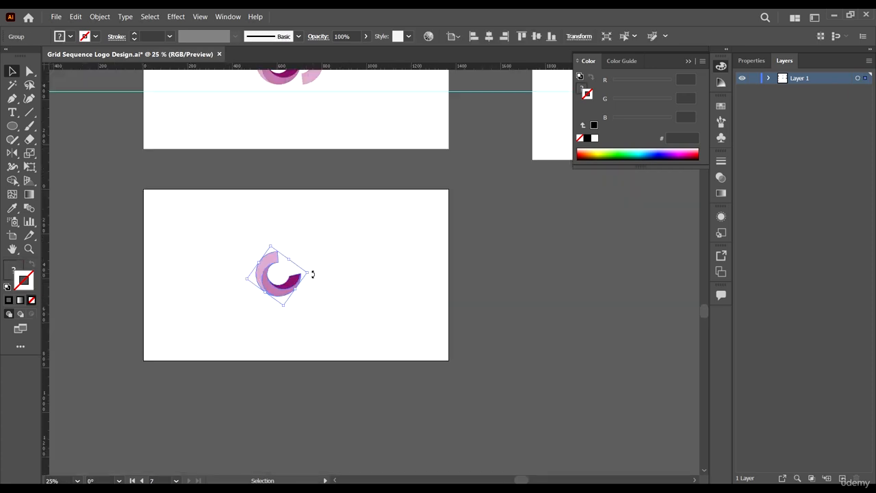
{"action": "left_click_drag", "start_coordinate": [311, 276], "coordinate": [333, 274]}
{"action": "scroll", "coordinate": [291, 268], "scroll_direction": "up", "scroll_amount": 1}
Step: Repeat the transform with Ctrl+D to add a third C to the row
{"action": "left_click", "coordinate": [292, 269]}
{"action": "left_click", "coordinate": [373, 311]}
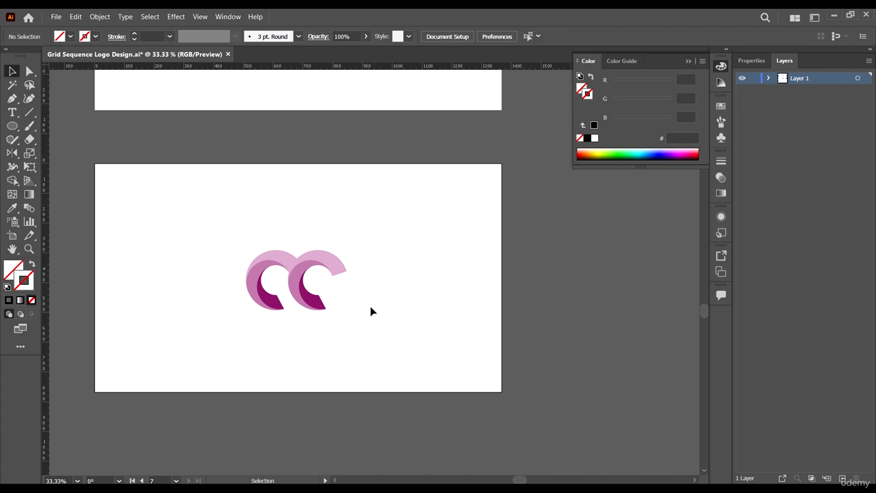
{"action": "left_click", "coordinate": [310, 280]}
{"action": "scroll", "coordinate": [309, 280], "scroll_direction": "up", "scroll_amount": 2}
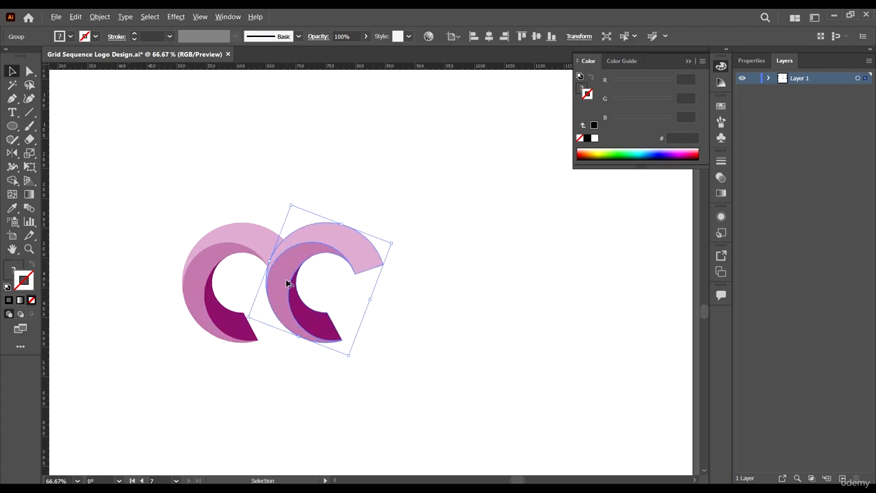
{"action": "key", "text": "ctrl+d"}
{"action": "left_click", "coordinate": [472, 332]}
{"action": "scroll", "coordinate": [480, 335], "scroll_direction": "down", "scroll_amount": 3}
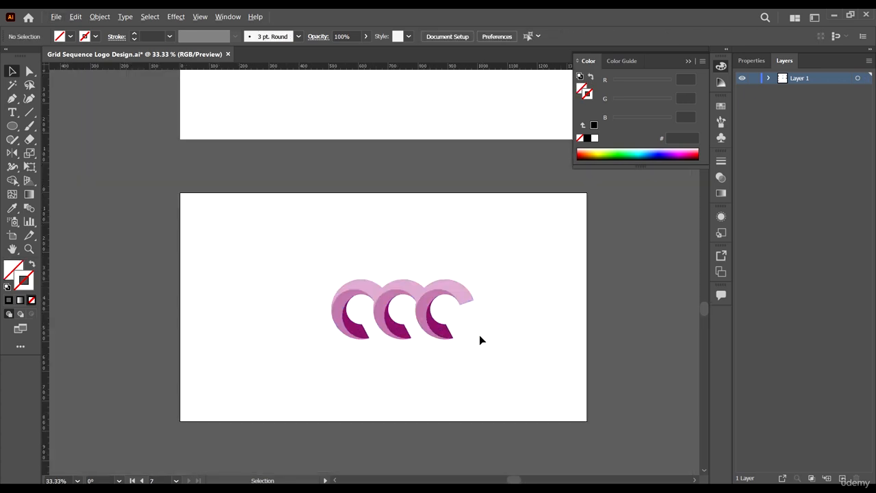
Step: Group the three pink Cs with Ctrl+G and apply Horizontal and Vertical Align Center
{"action": "left_click_drag", "start_coordinate": [305, 274], "coordinate": [490, 351]}
{"action": "key", "text": "ctrl+g"}
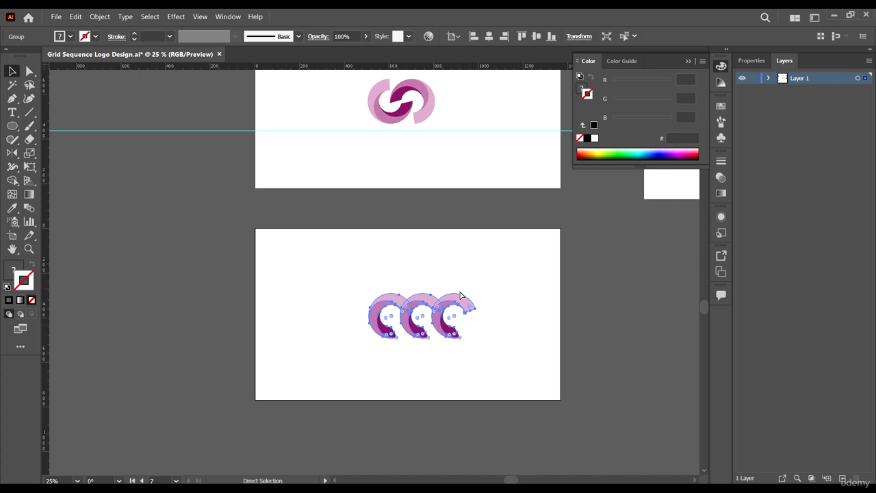
{"action": "left_click", "coordinate": [473, 290]}
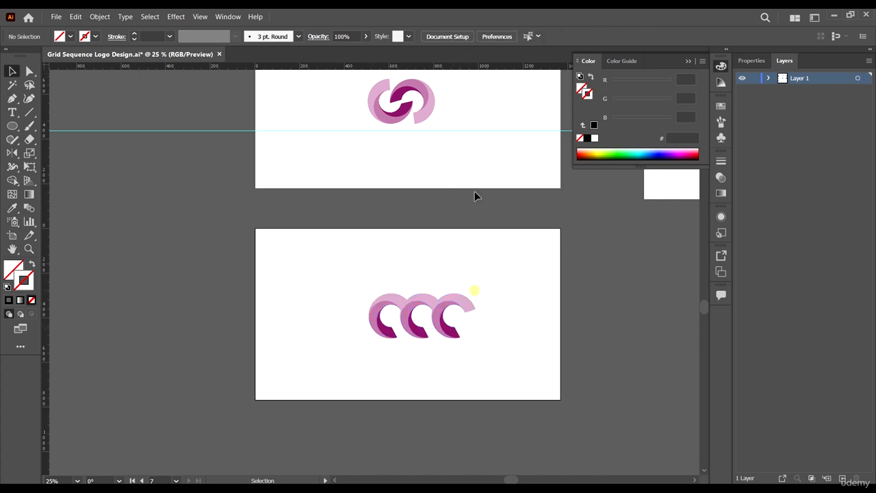
{"action": "left_click", "coordinate": [446, 309]}
{"action": "left_click", "coordinate": [506, 266]}
{"action": "left_click", "coordinate": [405, 338]}
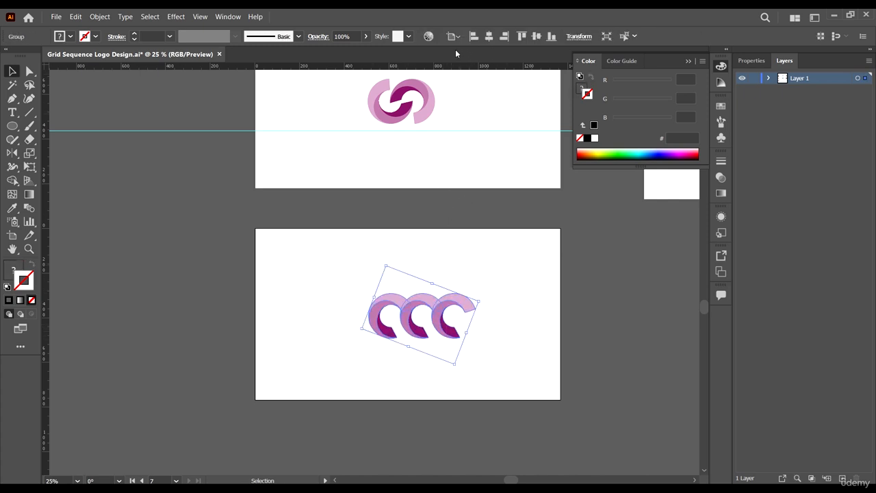
{"action": "left_click", "coordinate": [490, 37]}
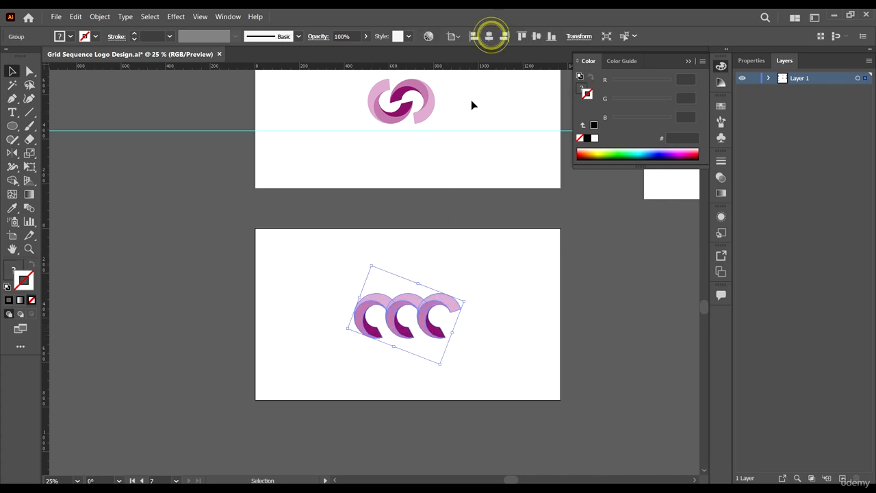
{"action": "left_click", "coordinate": [536, 36]}
{"action": "left_click", "coordinate": [495, 275]}
{"action": "scroll", "coordinate": [450, 299], "scroll_direction": "up", "scroll_amount": 2}
{"action": "scroll", "coordinate": [383, 287], "scroll_direction": "down", "scroll_amount": 1}
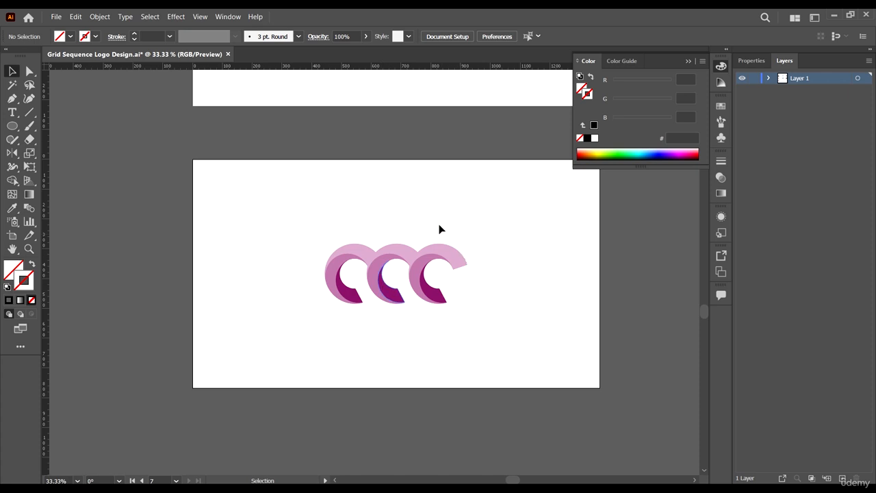
Step: Inside the wave mark group, rotate the rightmost C further and nudge it slightly right
{"action": "double_click", "coordinate": [447, 261]}
{"action": "scroll", "coordinate": [448, 263], "scroll_direction": "up", "scroll_amount": 2}
{"action": "left_click", "coordinate": [449, 257]}
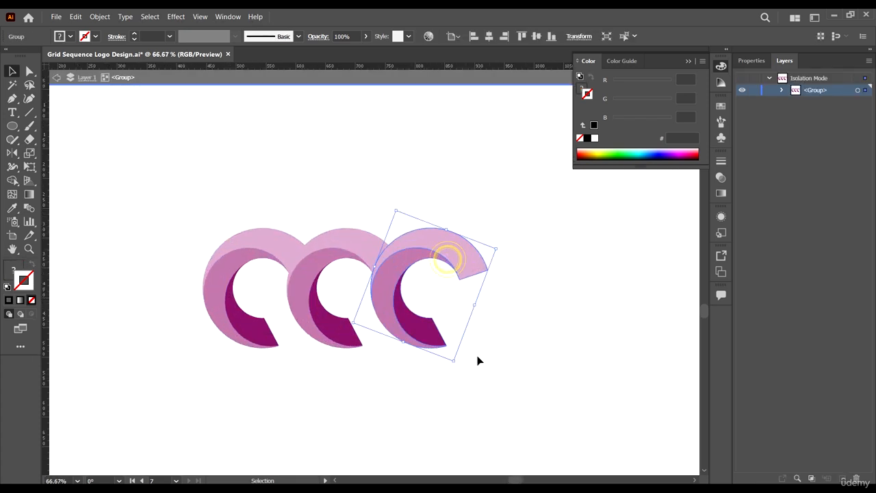
{"action": "left_click_drag", "start_coordinate": [457, 364], "coordinate": [501, 294]}
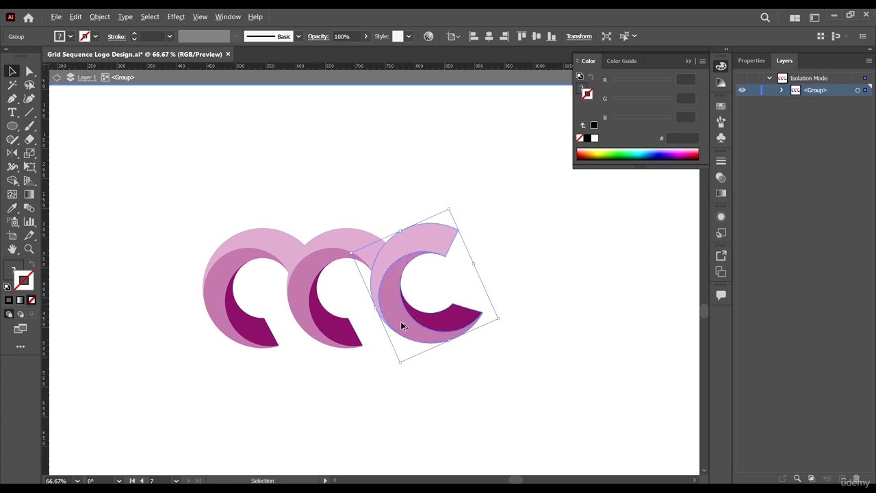
{"action": "scroll", "coordinate": [400, 321], "scroll_direction": "up", "scroll_amount": 1}
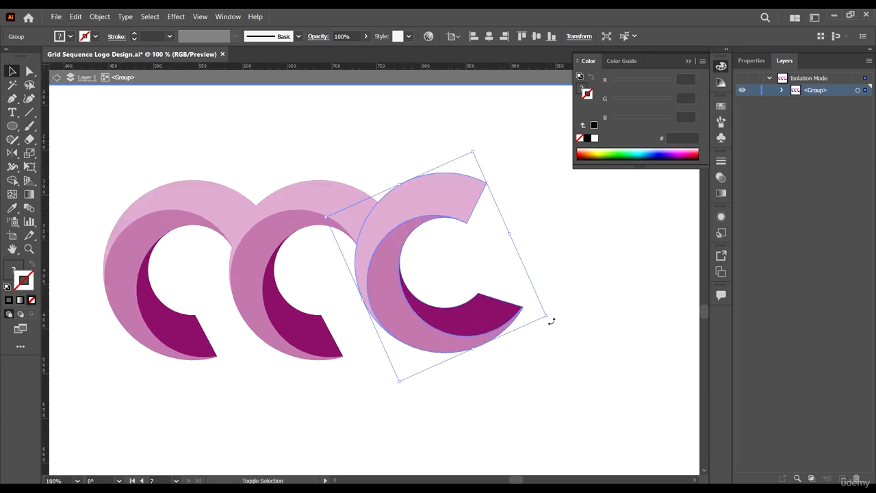
{"action": "left_click_drag", "start_coordinate": [551, 321], "coordinate": [558, 261]}
{"action": "scroll", "coordinate": [384, 274], "scroll_direction": "up", "scroll_amount": 1}
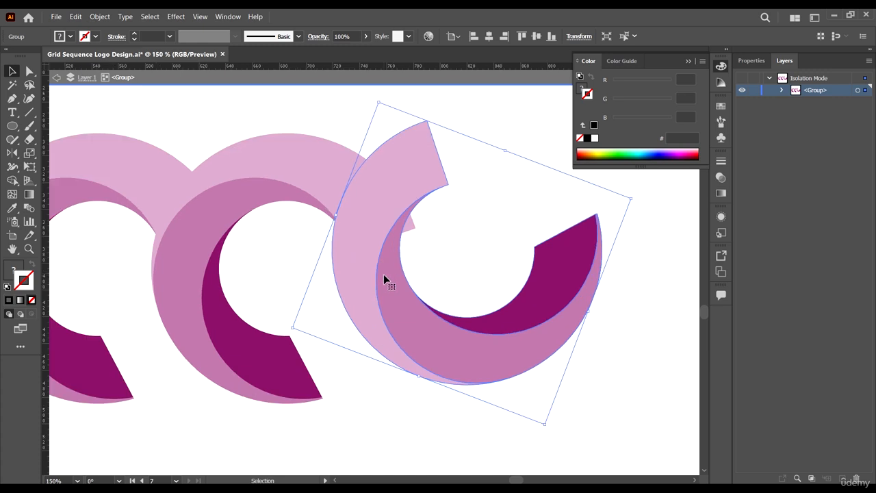
{"action": "left_click_drag", "start_coordinate": [384, 275], "coordinate": [398, 277]}
{"action": "scroll", "coordinate": [412, 332], "scroll_direction": "down", "scroll_amount": 4}
{"action": "double_click", "coordinate": [518, 405]}
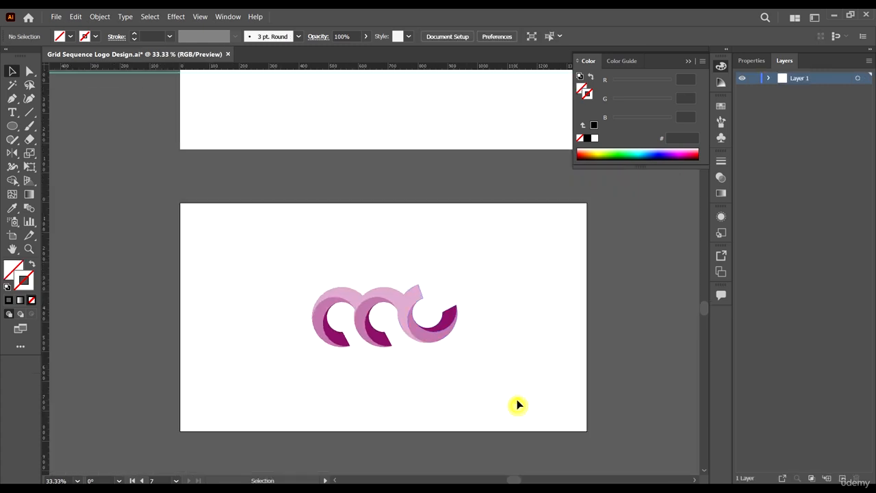
{"action": "scroll", "coordinate": [429, 329], "scroll_direction": "up", "scroll_amount": 2}
Step: Stand the right C upright and shift it left toward the middle C
{"action": "double_click", "coordinate": [429, 354]}
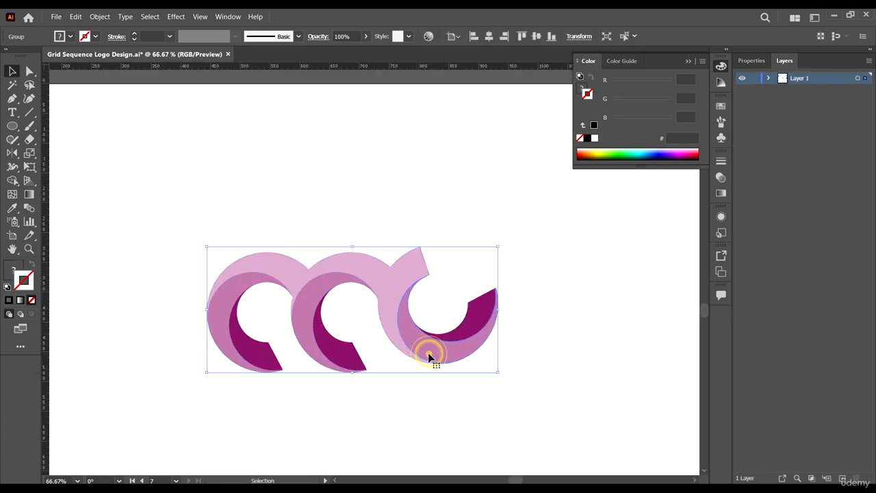
{"action": "left_click_drag", "start_coordinate": [401, 237], "coordinate": [391, 310]}
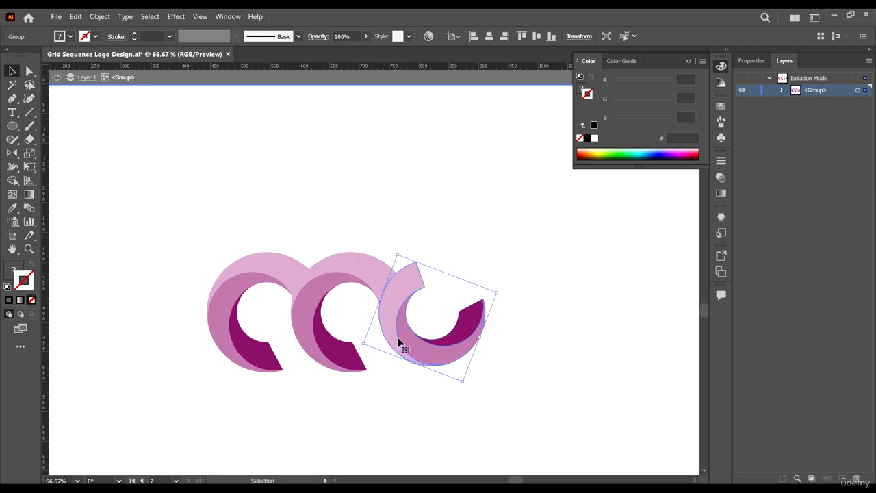
{"action": "left_click_drag", "start_coordinate": [399, 341], "coordinate": [396, 340]}
Step: Add horizontal guides along the wave mark's top and bottom edges
{"action": "left_click_drag", "start_coordinate": [368, 68], "coordinate": [316, 361]}
{"action": "scroll", "coordinate": [351, 251], "scroll_direction": "down", "scroll_amount": 1}
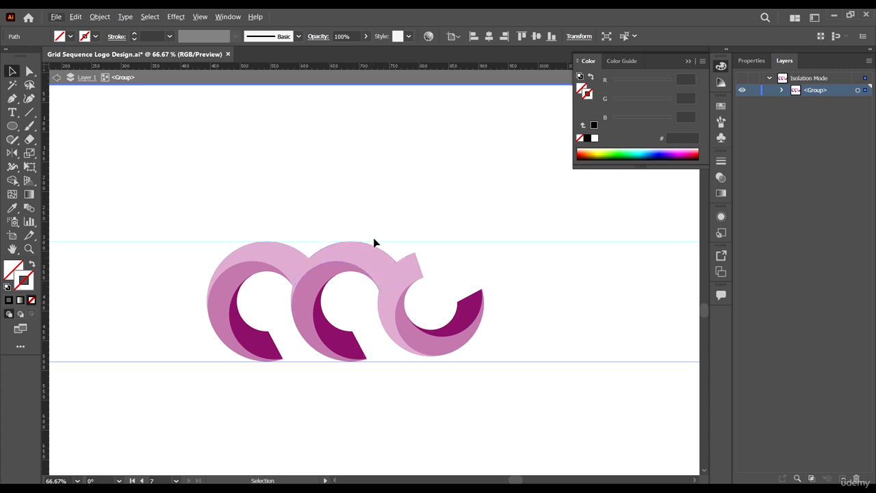
{"action": "key", "text": "ctrl+plus"}
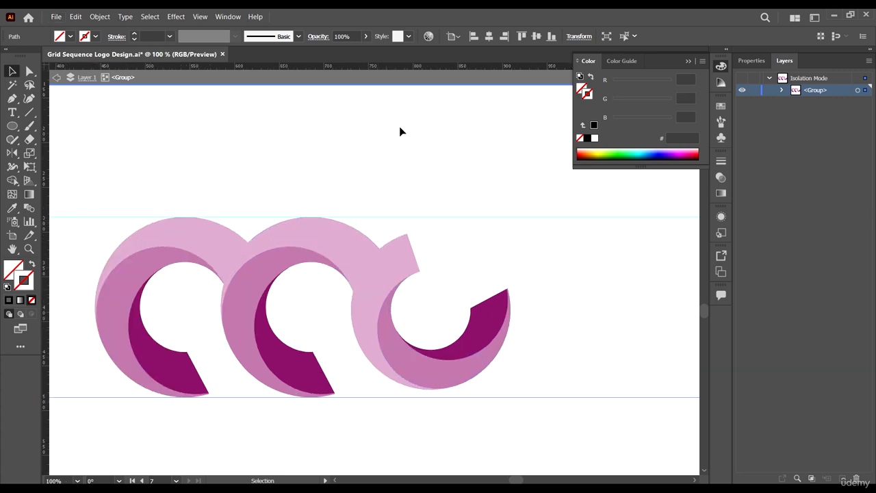
{"action": "left_click_drag", "start_coordinate": [441, 66], "coordinate": [425, 233]}
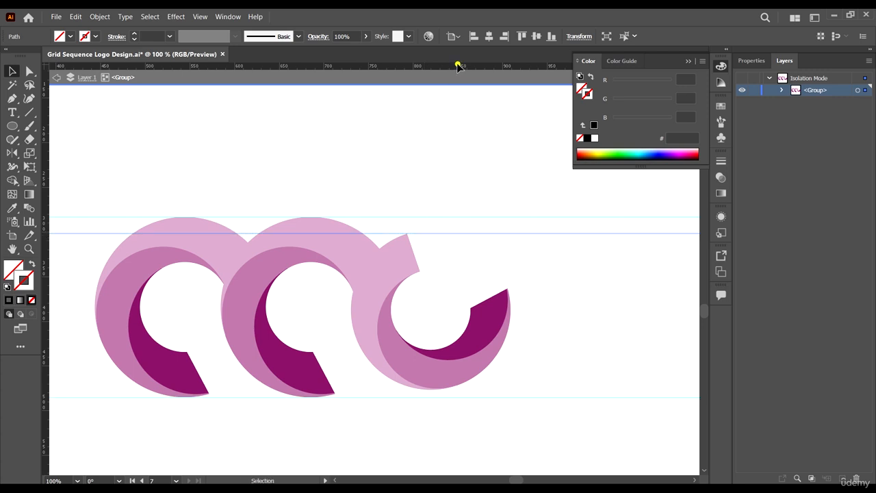
{"action": "left_click_drag", "start_coordinate": [458, 66], "coordinate": [418, 388]}
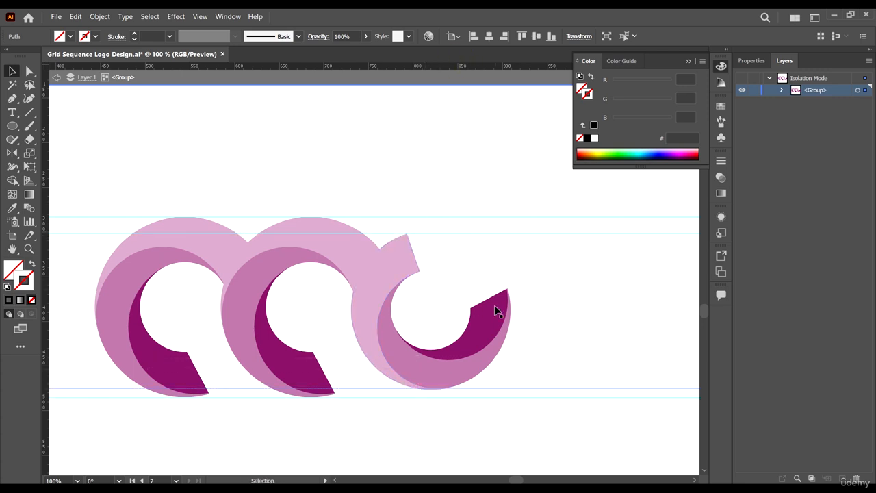
Step: Scale the third C down to fit between the guides, then exit isolation mode
{"action": "left_click", "coordinate": [493, 334]}
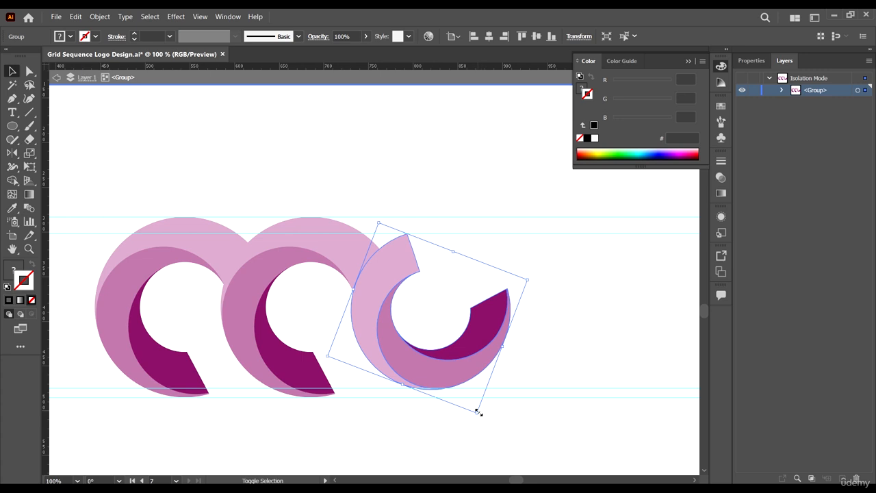
{"action": "left_click_drag", "start_coordinate": [477, 411], "coordinate": [494, 380]}
{"action": "scroll", "coordinate": [478, 313], "scroll_direction": "down", "scroll_amount": 2}
{"action": "double_click", "coordinate": [509, 386]}
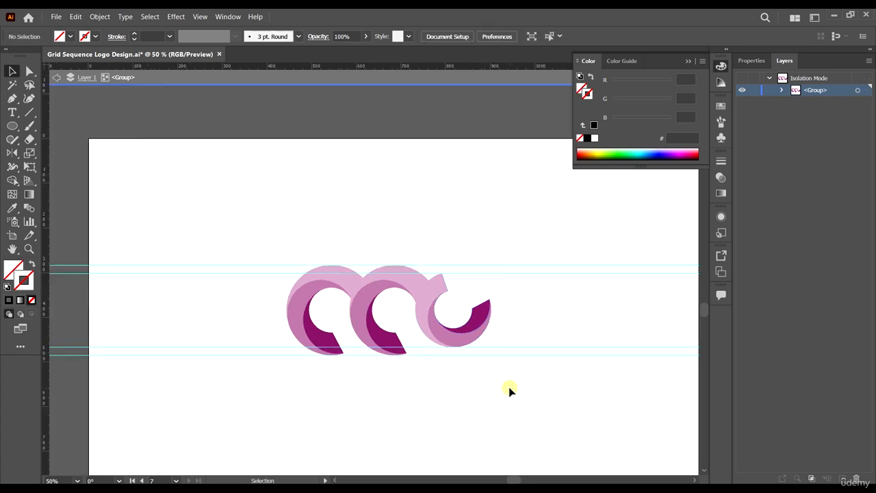
{"action": "left_click", "coordinate": [566, 384]}
{"action": "key", "text": "ctrl+a"}
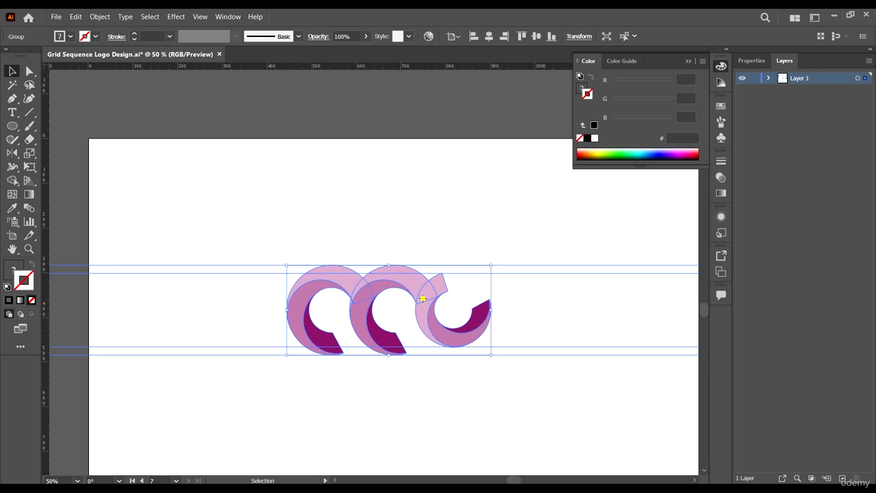
{"action": "double_click", "coordinate": [423, 299]}
{"action": "left_click", "coordinate": [568, 361]}
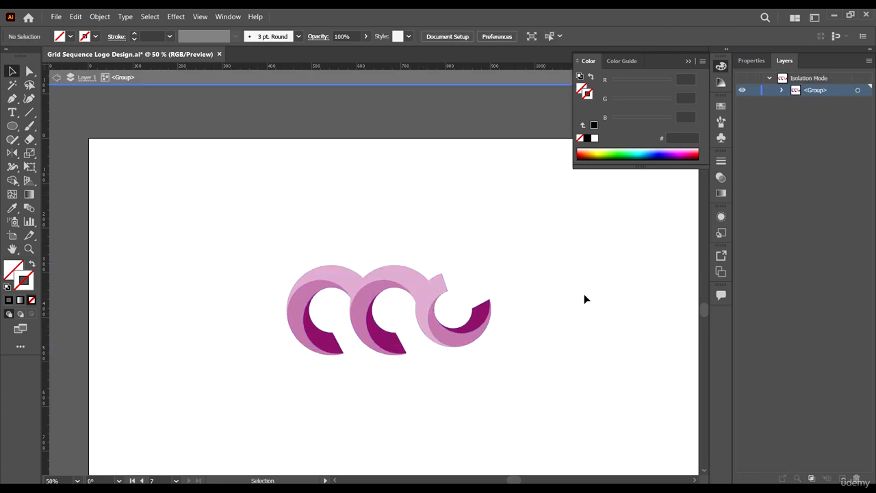
{"action": "double_click", "coordinate": [581, 295]}
{"action": "scroll", "coordinate": [405, 213], "scroll_direction": "down", "scroll_amount": 3}
{"action": "scroll", "coordinate": [395, 215], "scroll_direction": "up", "scroll_amount": 2}
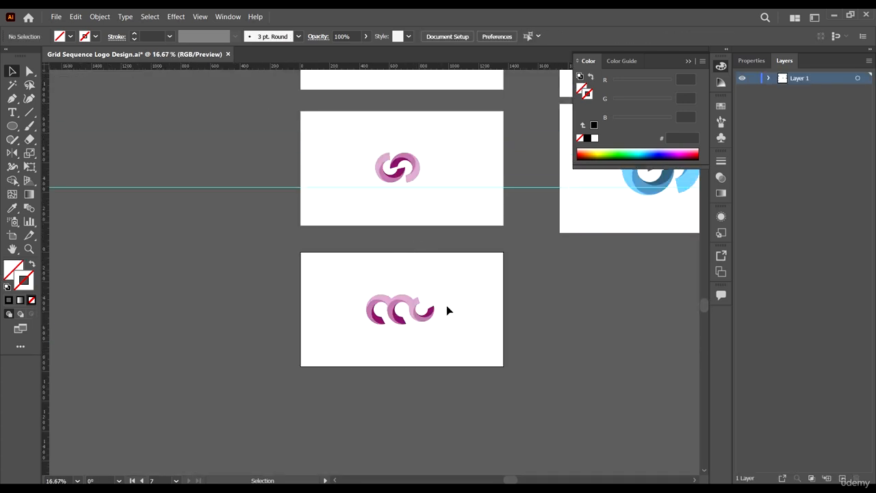
{"action": "scroll", "coordinate": [442, 311], "scroll_direction": "up", "scroll_amount": 3}
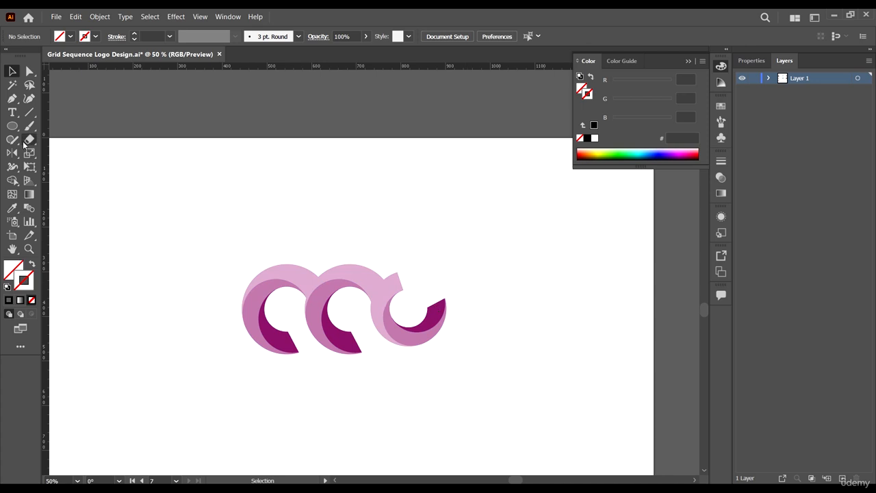
Step: Draw a small circle in the third C's hole, fill it dark purple and centre it
{"action": "left_click", "coordinate": [13, 126]}
{"action": "scroll", "coordinate": [399, 308], "scroll_direction": "up", "scroll_amount": 2}
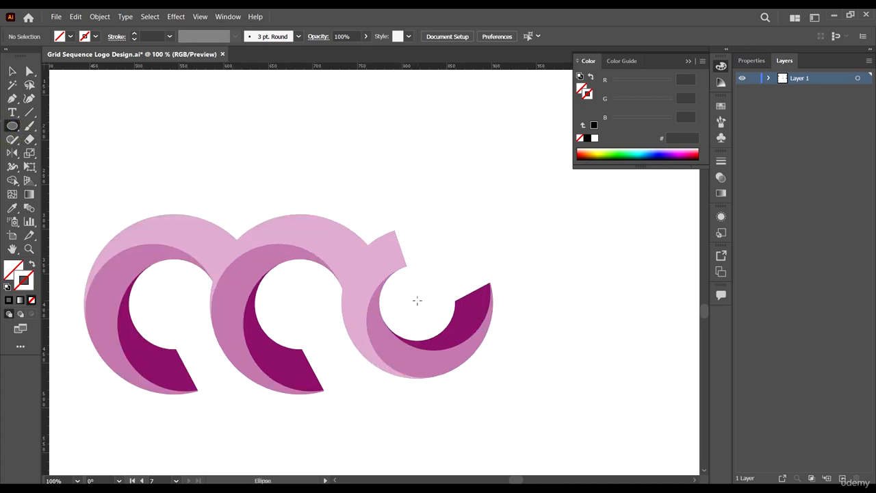
{"action": "left_click_drag", "start_coordinate": [417, 301], "coordinate": [436, 321]}
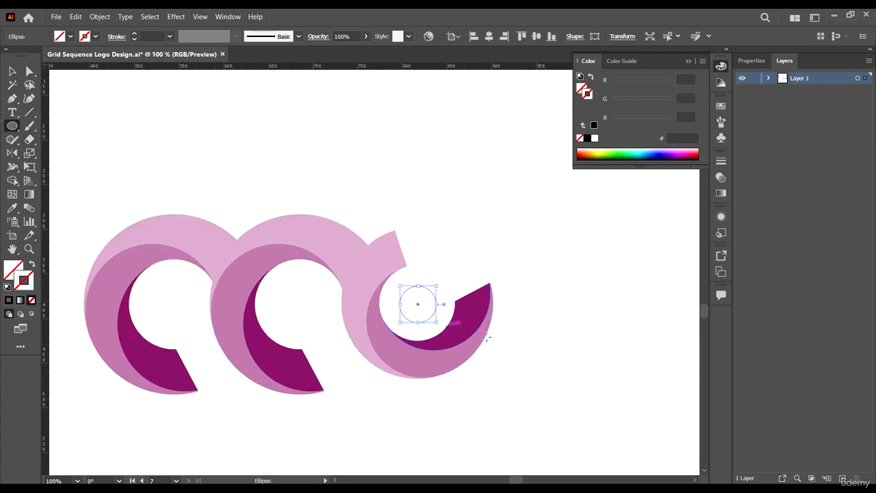
{"action": "key", "text": "i"}
{"action": "left_click", "coordinate": [473, 322]}
{"action": "key", "text": "v"}
{"action": "left_click", "coordinate": [520, 328]}
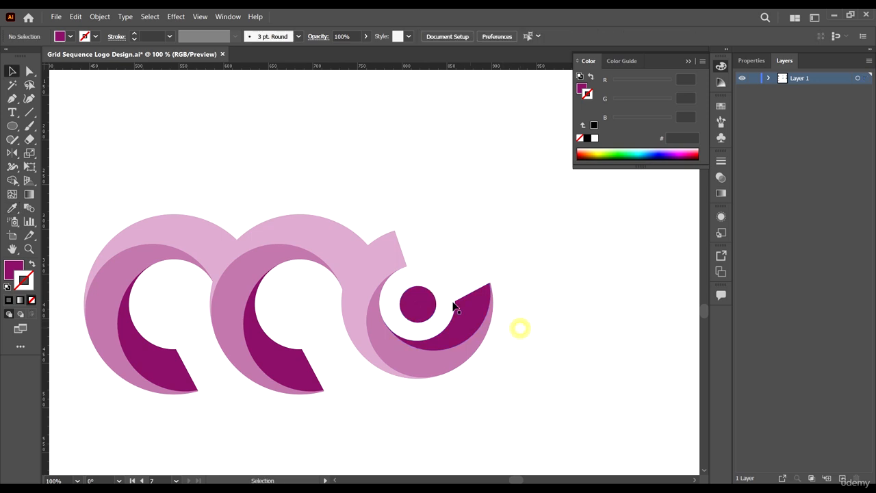
{"action": "scroll", "coordinate": [439, 299], "scroll_direction": "up", "scroll_amount": 3}
{"action": "left_click_drag", "start_coordinate": [400, 316], "coordinate": [395, 305]}
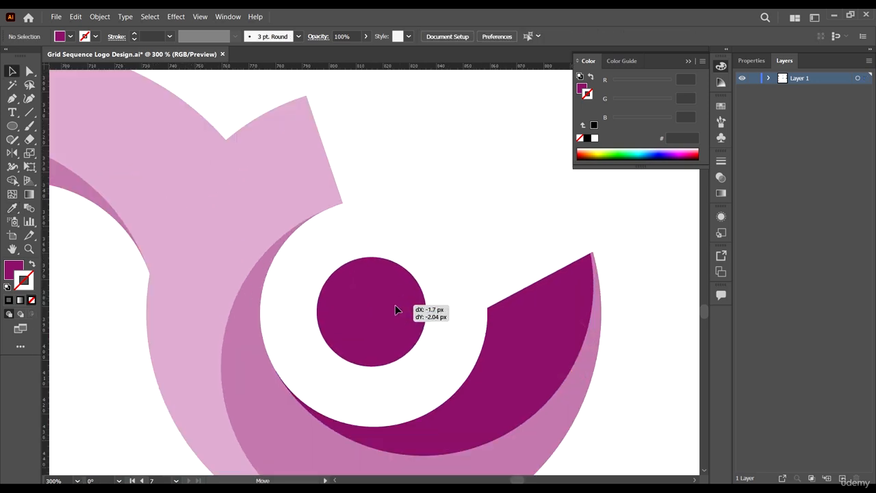
{"action": "scroll", "coordinate": [498, 339], "scroll_direction": "down", "scroll_amount": 7}
{"action": "left_click_drag", "start_coordinate": [499, 342], "coordinate": [483, 349]}
Step: Select the whole wave mark and scale it slightly smaller
{"action": "left_click_drag", "start_coordinate": [487, 387], "coordinate": [290, 252]}
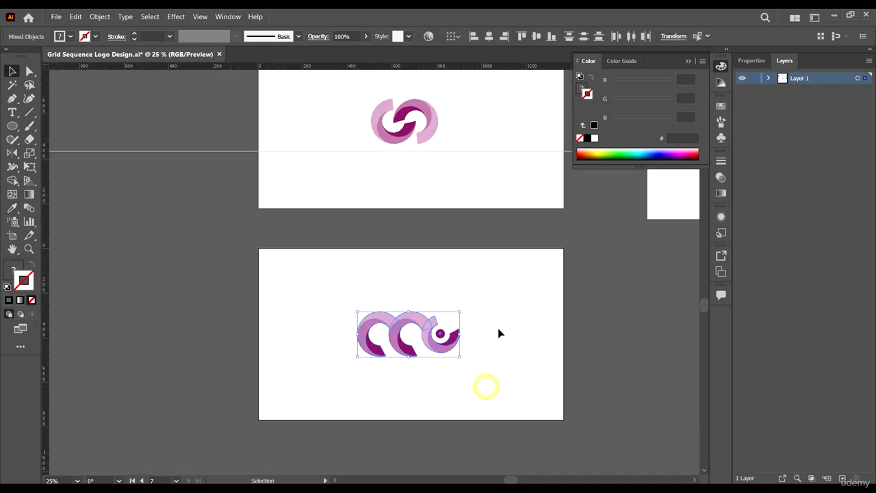
{"action": "left_click_drag", "start_coordinate": [462, 312], "coordinate": [459, 314]}
{"action": "scroll", "coordinate": [486, 260], "scroll_direction": "up", "scroll_amount": 3}
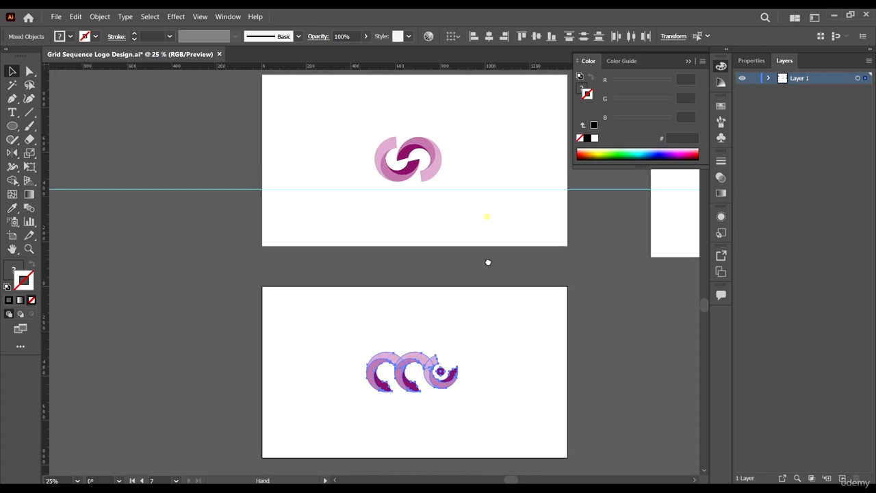
{"action": "scroll", "coordinate": [414, 191], "scroll_direction": "up", "scroll_amount": 1}
{"action": "scroll", "coordinate": [404, 162], "scroll_direction": "up", "scroll_amount": 1}
{"action": "left_click_drag", "start_coordinate": [331, 149], "coordinate": [455, 231]}
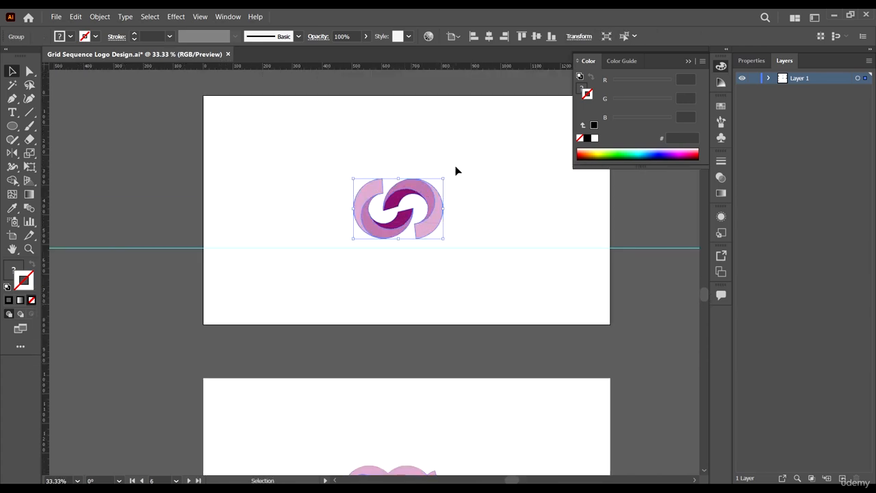
Step: Add SEQUENCE text beneath the S mark and enlarge it
{"action": "left_click", "coordinate": [484, 255]}
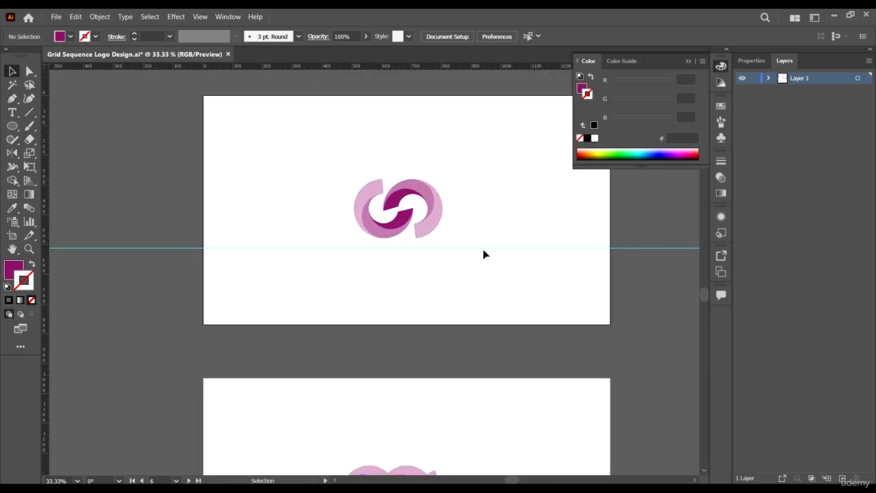
{"action": "scroll", "coordinate": [486, 253], "scroll_direction": "up", "scroll_amount": 1}
{"action": "key", "text": "t"}
{"action": "left_click", "coordinate": [338, 254]}
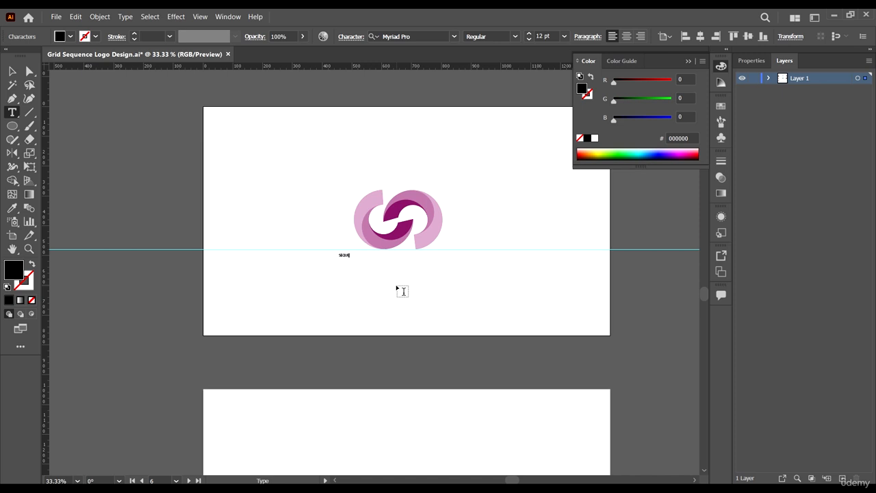
{"action": "left_click", "coordinate": [11, 71]}
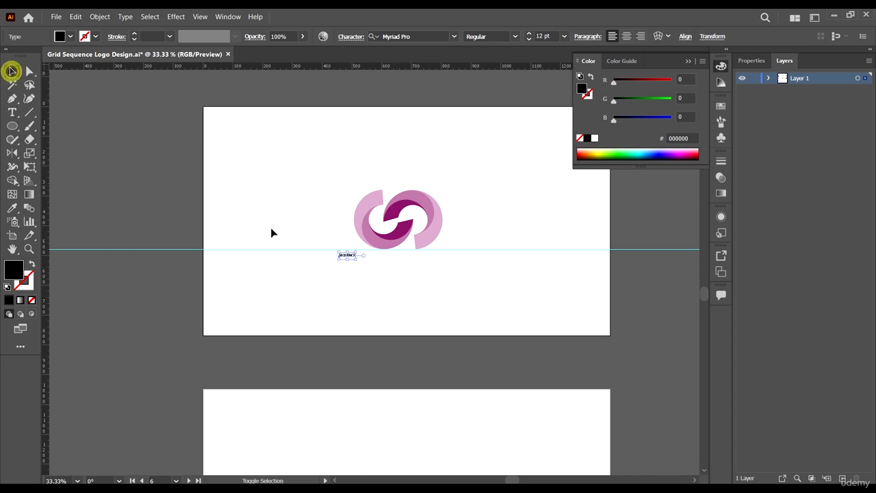
{"action": "left_click_drag", "start_coordinate": [357, 260], "coordinate": [444, 304]}
Step: Set the SEQUENCE text to Montserrat ExtraBold
{"action": "left_click", "coordinate": [427, 37]}
{"action": "type", "text": "MONTSE"}
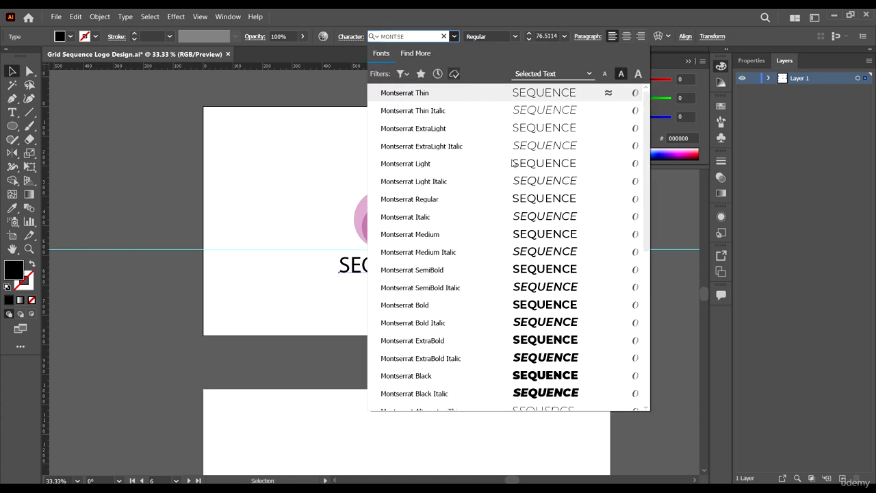
{"action": "left_click", "coordinate": [545, 340]}
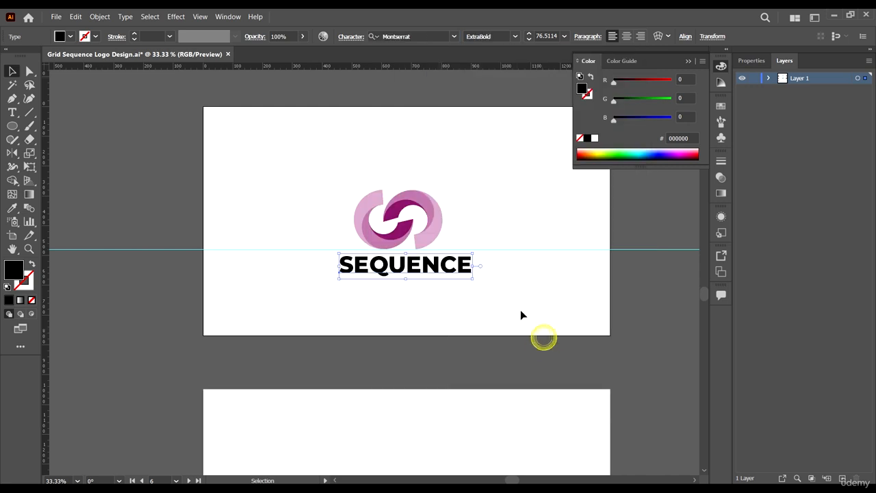
{"action": "left_click", "coordinate": [517, 299]}
{"action": "left_click", "coordinate": [465, 268]}
Step: Centre SEQUENCE horizontally on the artboard and place it beneath the mark
{"action": "left_click", "coordinate": [684, 37]}
{"action": "left_click", "coordinate": [585, 69]}
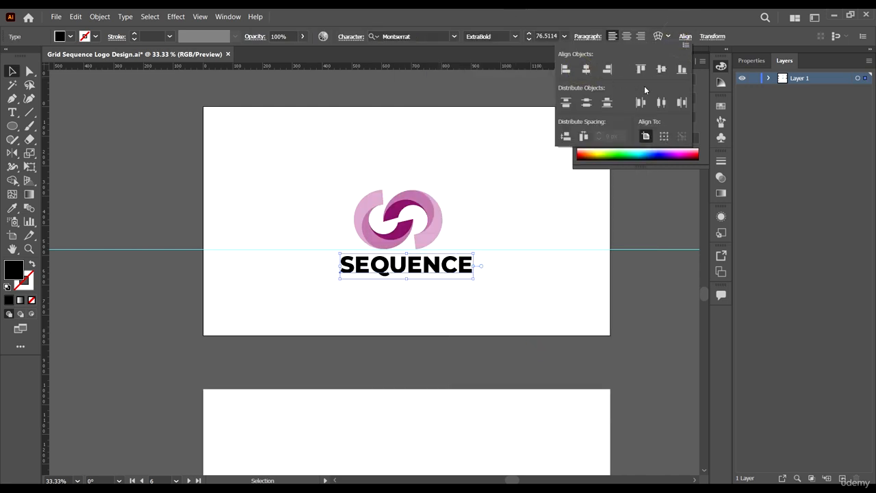
{"action": "left_click", "coordinate": [661, 68]}
{"action": "left_click_drag", "start_coordinate": [457, 219], "coordinate": [463, 275]}
{"action": "left_click", "coordinate": [454, 271], "text": "shift"}
{"action": "scroll", "coordinate": [451, 271], "scroll_direction": "up", "scroll_amount": 1}
{"action": "scroll", "coordinate": [443, 194], "scroll_direction": "down", "scroll_amount": 5}
Step: Change the SEQUENCE wordmark to the Montserrat SemiBold weight
{"action": "scroll", "coordinate": [548, 128], "scroll_direction": "up", "scroll_amount": 3}
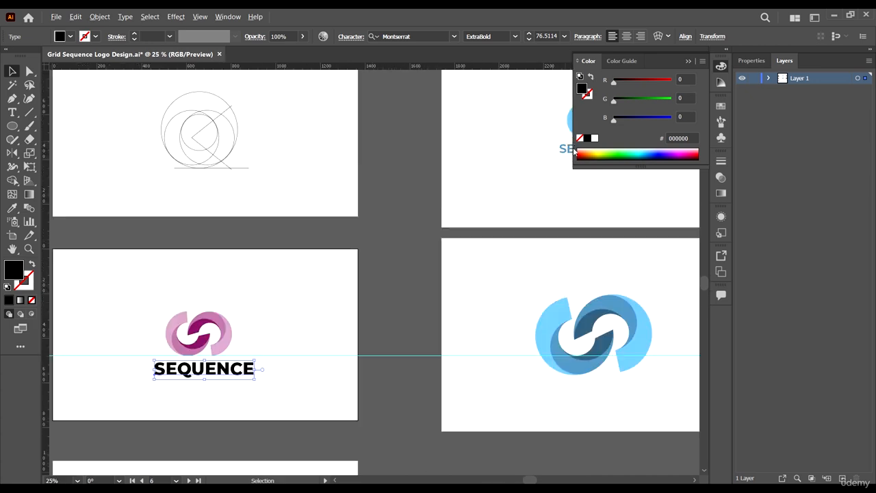
{"action": "left_click_drag", "start_coordinate": [575, 152], "coordinate": [539, 170]}
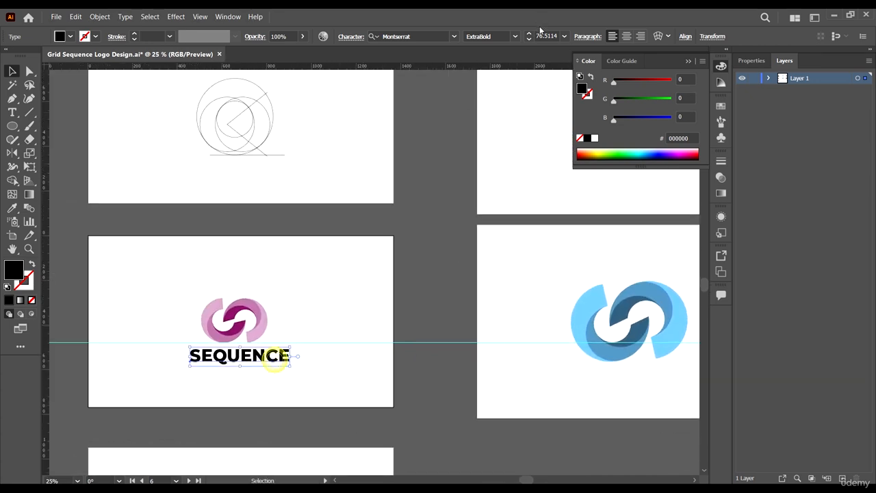
{"action": "left_click", "coordinate": [517, 37]}
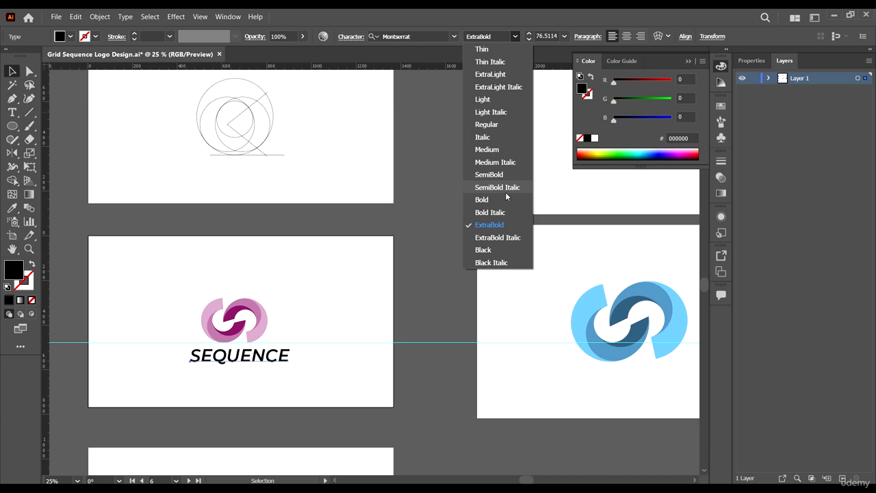
{"action": "left_click", "coordinate": [494, 175]}
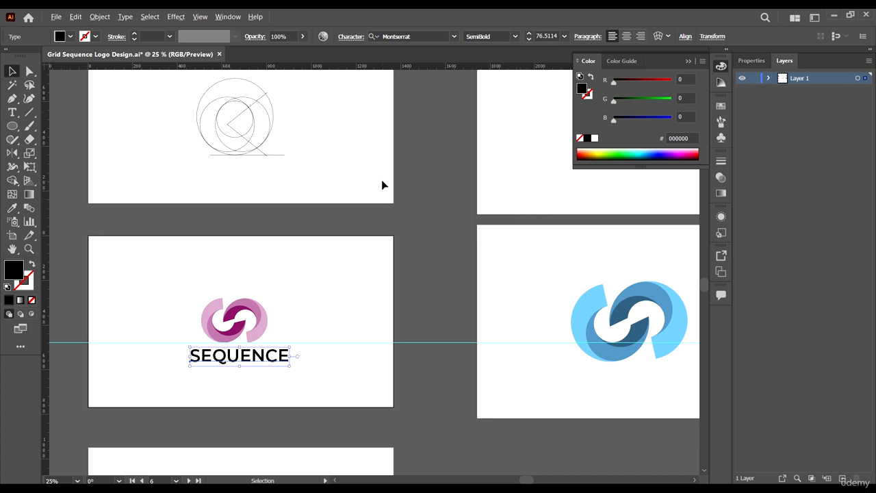
{"action": "scroll", "coordinate": [381, 179], "scroll_direction": "down", "scroll_amount": 1}
{"action": "scroll", "coordinate": [561, 178], "scroll_direction": "up", "scroll_amount": 4}
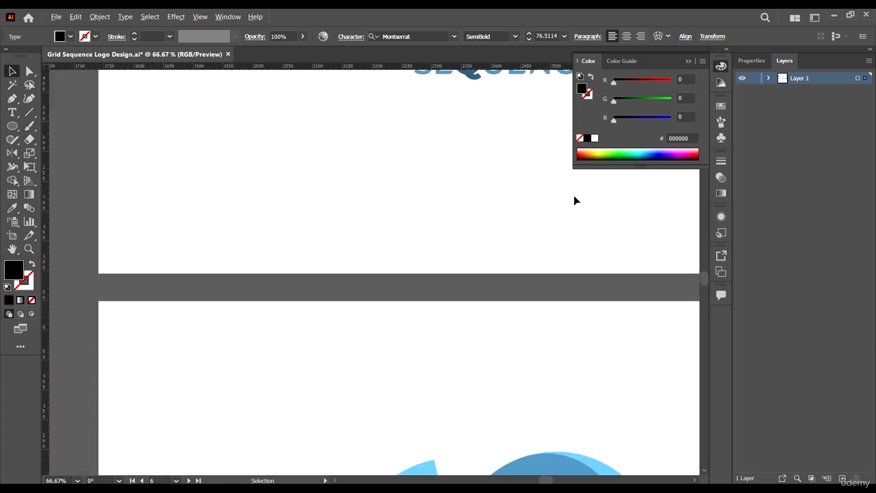
{"action": "scroll", "coordinate": [575, 200], "scroll_direction": "down", "scroll_amount": 6}
{"action": "scroll", "coordinate": [352, 226], "scroll_direction": "up", "scroll_amount": 3}
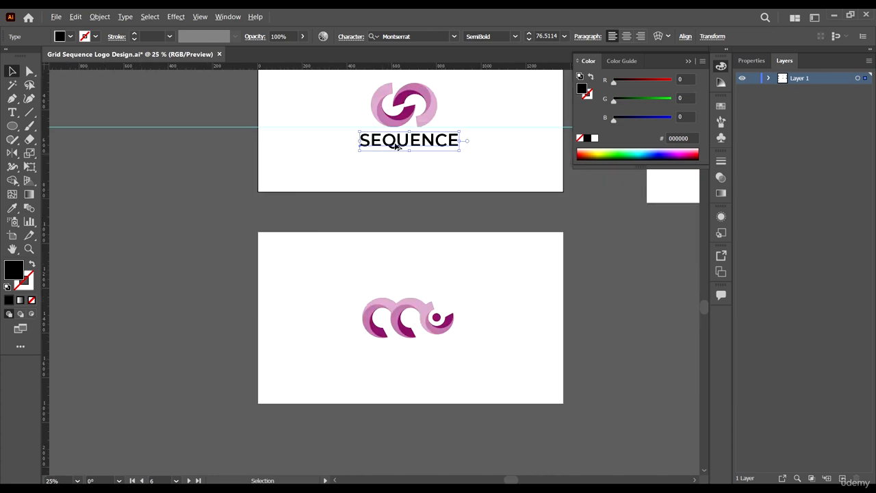
{"action": "scroll", "coordinate": [395, 145], "scroll_direction": "up", "scroll_amount": 3}
{"action": "scroll", "coordinate": [456, 180], "scroll_direction": "up", "scroll_amount": 1}
Step: Set just the letter Q to Montserrat Black
{"action": "double_click", "coordinate": [335, 216]}
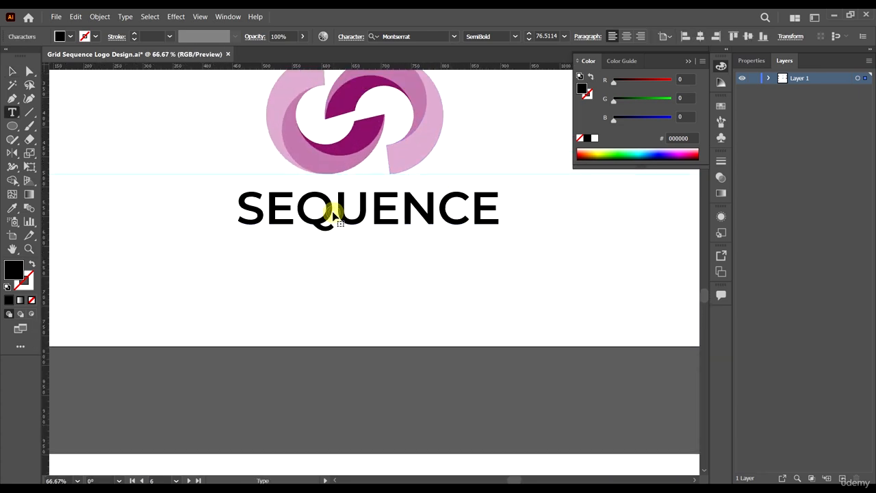
{"action": "double_click", "coordinate": [332, 208]}
{"action": "left_click", "coordinate": [320, 207]}
{"action": "left_click_drag", "start_coordinate": [295, 206], "coordinate": [334, 206]}
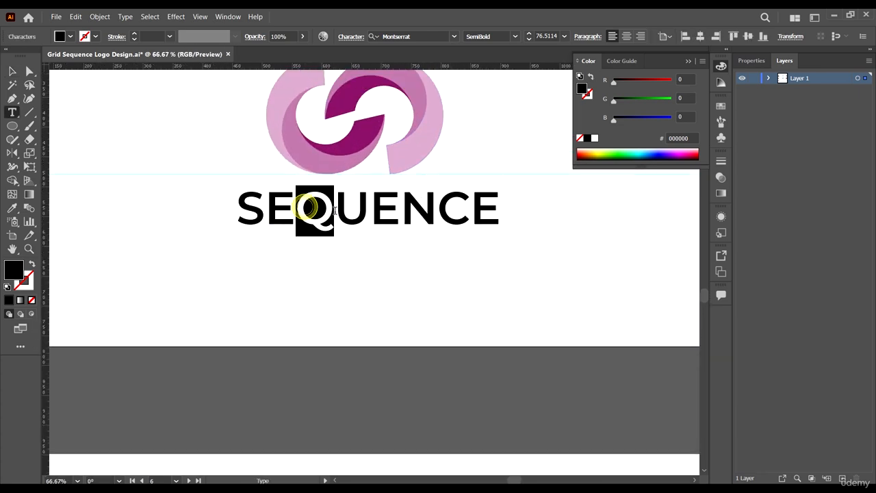
{"action": "left_click", "coordinate": [514, 36]}
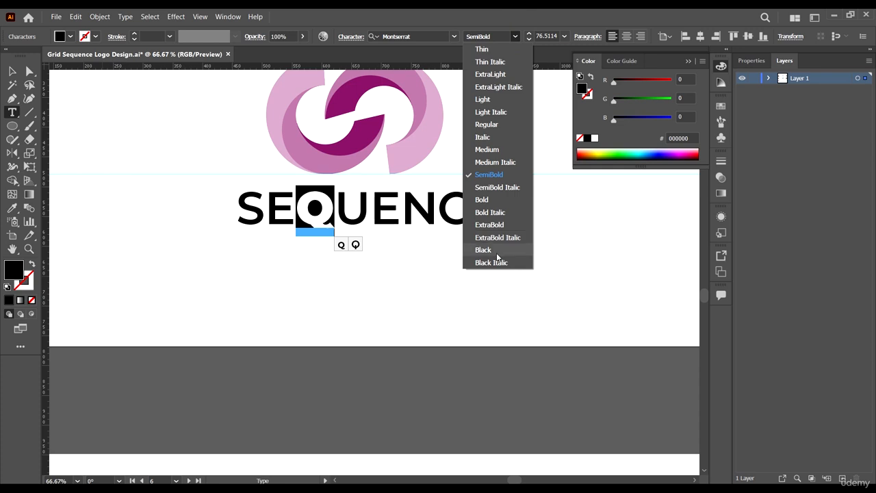
{"action": "left_click", "coordinate": [498, 252]}
{"action": "left_click", "coordinate": [14, 72]}
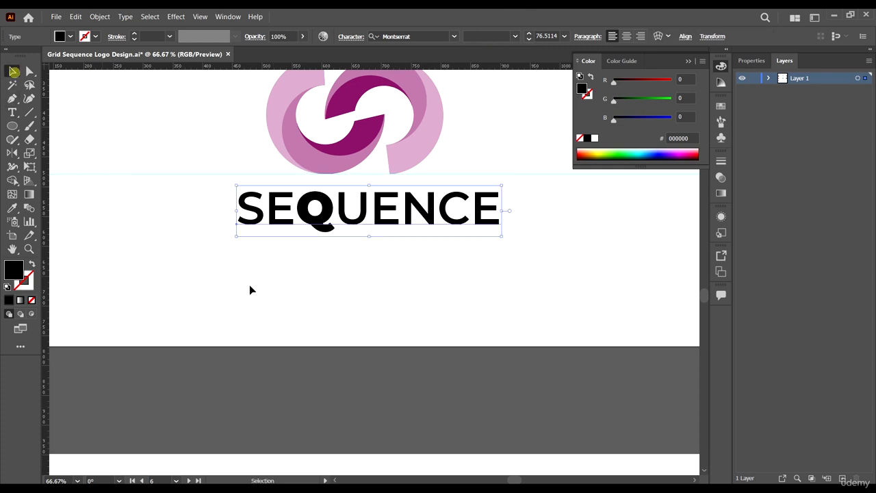
{"action": "scroll", "coordinate": [313, 263], "scroll_direction": "down", "scroll_amount": 3}
{"action": "scroll", "coordinate": [357, 237], "scroll_direction": "up", "scroll_amount": 2}
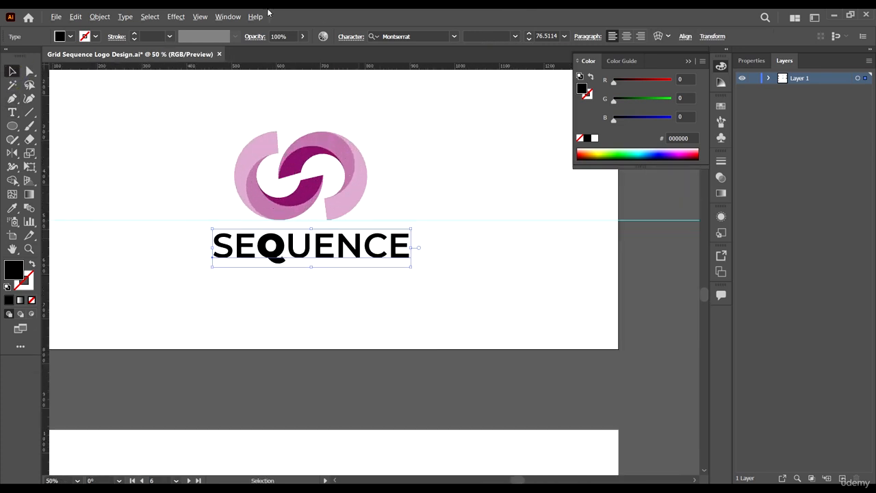
Step: Expand the SEQUENCE text into outline shapes with Object > Expand
{"action": "left_click", "coordinate": [99, 18]}
{"action": "left_click", "coordinate": [113, 134]}
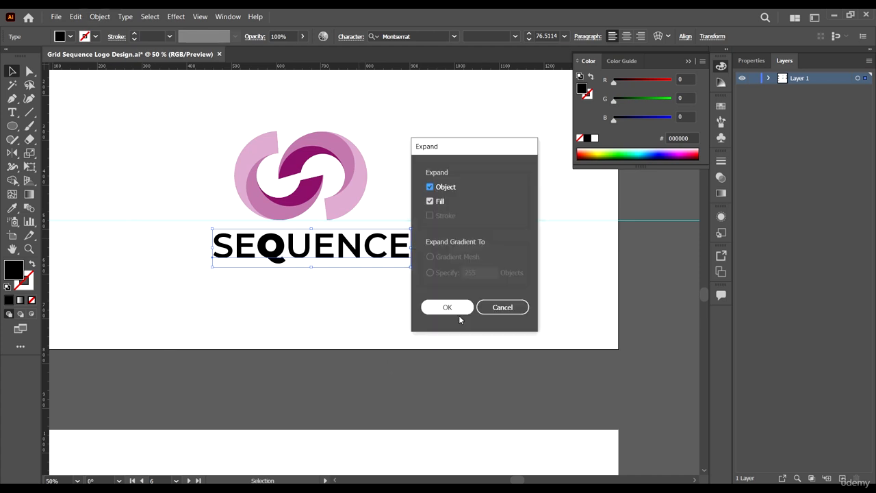
{"action": "left_click", "coordinate": [449, 309]}
{"action": "left_click", "coordinate": [333, 286]}
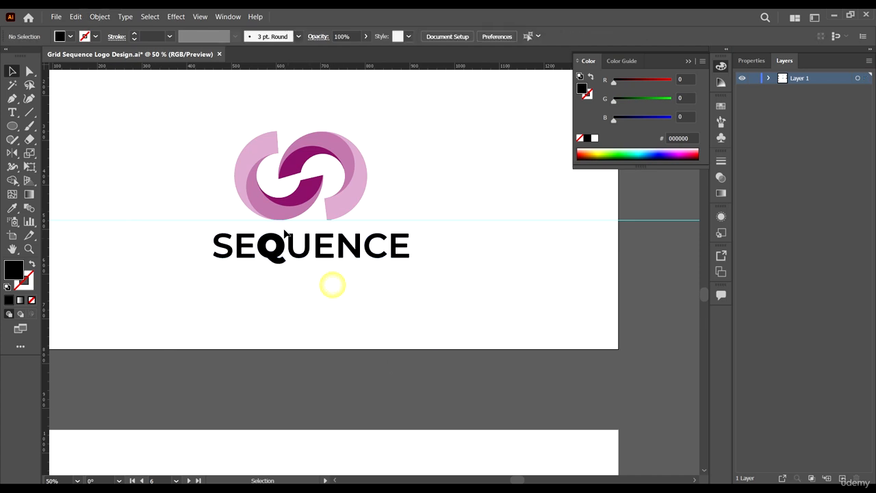
{"action": "scroll", "coordinate": [250, 266], "scroll_direction": "up", "scroll_amount": 3}
{"action": "scroll", "coordinate": [243, 266], "scroll_direction": "down", "scroll_amount": 3}
Step: Round the E's top-right corner using the Direct Selection live-corner widget
{"action": "key", "text": "a"}
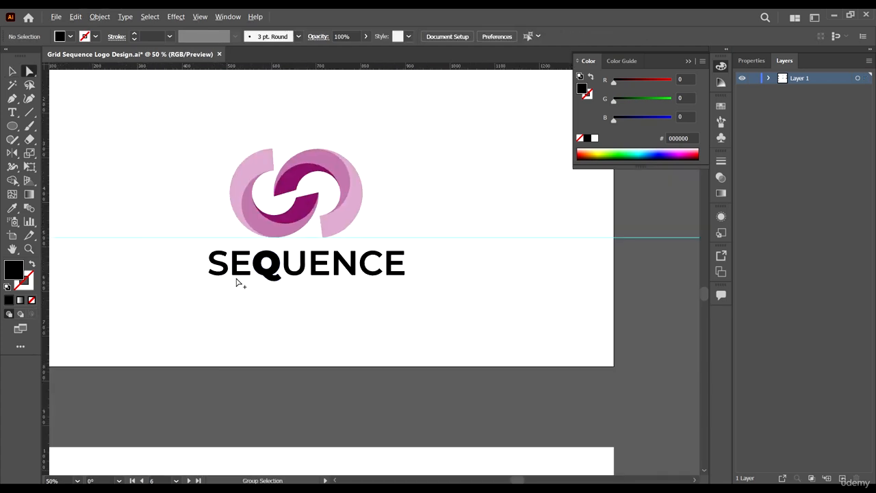
{"action": "scroll", "coordinate": [236, 279], "scroll_direction": "up", "scroll_amount": 5}
{"action": "scroll", "coordinate": [319, 149], "scroll_direction": "up", "scroll_amount": 3}
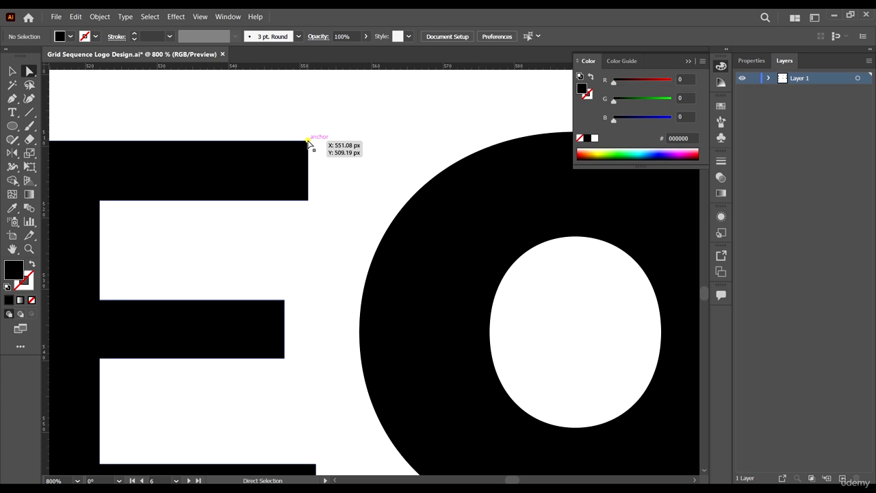
{"action": "left_click", "coordinate": [308, 141]}
{"action": "left_click_drag", "start_coordinate": [302, 147], "coordinate": [239, 264]}
{"action": "scroll", "coordinate": [335, 200], "scroll_direction": "down", "scroll_amount": 4}
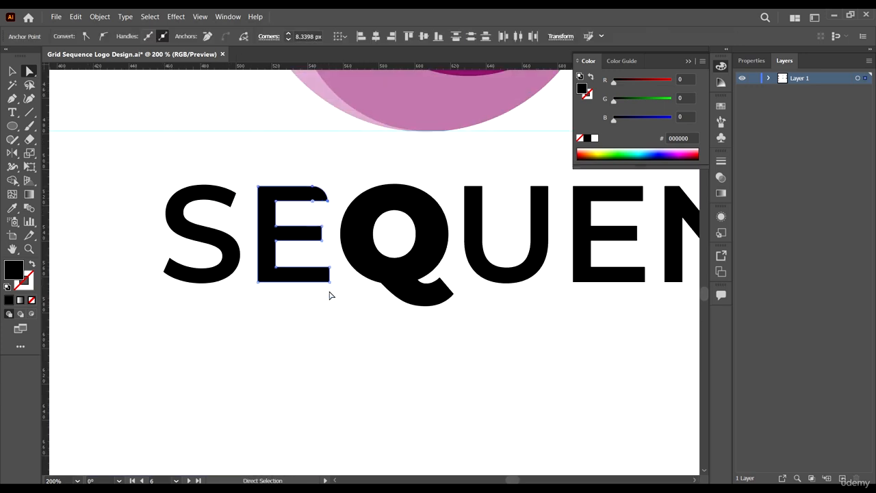
{"action": "left_click", "coordinate": [330, 285]}
{"action": "left_click", "coordinate": [330, 281]}
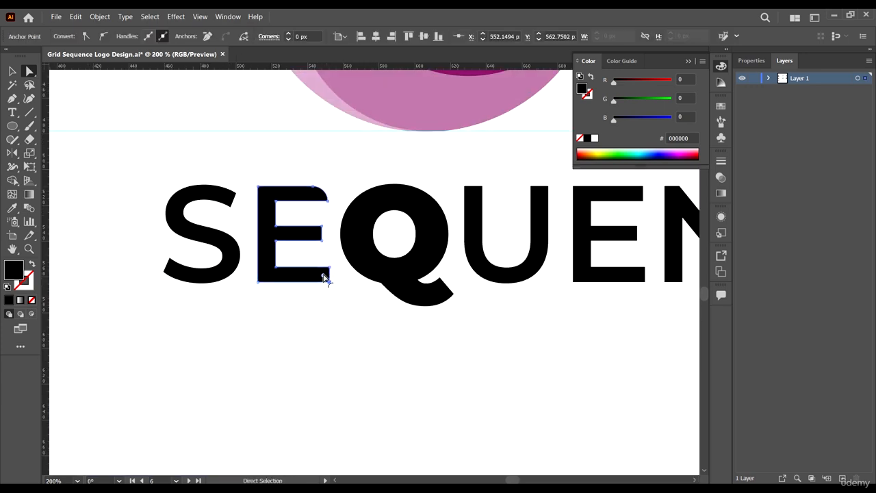
{"action": "left_click", "coordinate": [325, 275]}
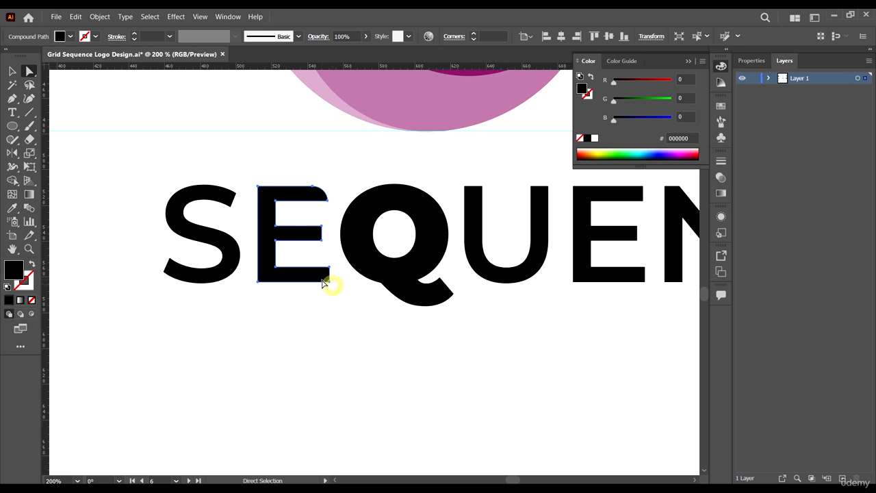
{"action": "left_click", "coordinate": [320, 278]}
Step: Round the corner at the S's lower-left end
{"action": "scroll", "coordinate": [514, 290], "scroll_direction": "down", "scroll_amount": 8}
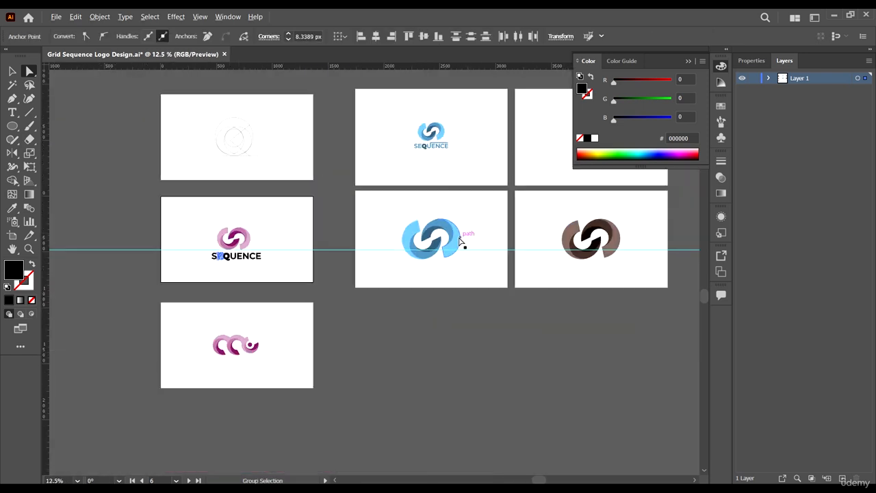
{"action": "scroll", "coordinate": [465, 227], "scroll_direction": "up", "scroll_amount": 3}
{"action": "scroll", "coordinate": [411, 112], "scroll_direction": "up", "scroll_amount": 2}
{"action": "scroll", "coordinate": [397, 117], "scroll_direction": "up", "scroll_amount": 5}
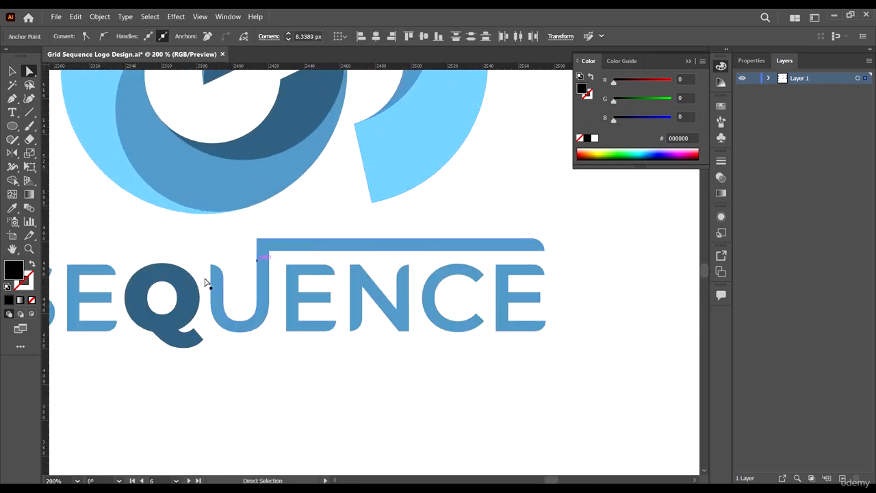
{"action": "scroll", "coordinate": [205, 282], "scroll_direction": "down", "scroll_amount": 3}
{"action": "scroll", "coordinate": [454, 299], "scroll_direction": "up", "scroll_amount": 3}
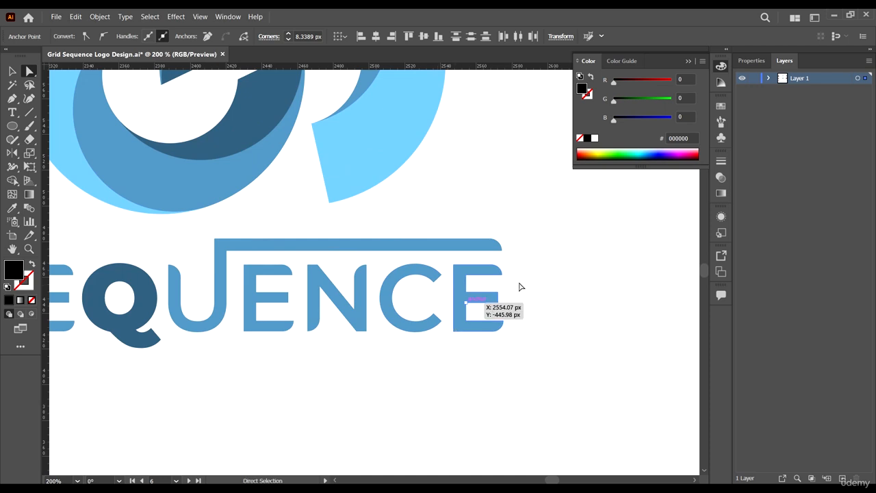
{"action": "scroll", "coordinate": [391, 315], "scroll_direction": "down", "scroll_amount": 3}
{"action": "scroll", "coordinate": [286, 292], "scroll_direction": "up", "scroll_amount": 3}
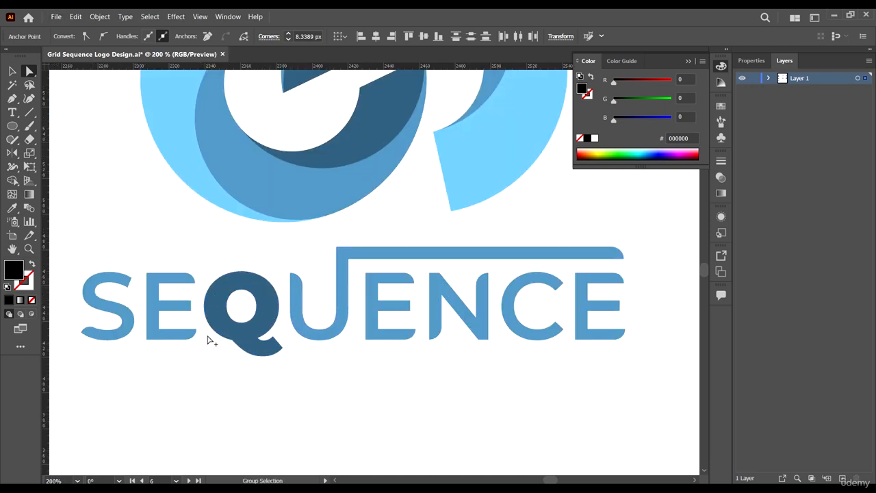
{"action": "scroll", "coordinate": [365, 307], "scroll_direction": "down", "scroll_amount": 10}
{"action": "scroll", "coordinate": [119, 438], "scroll_direction": "up", "scroll_amount": 12}
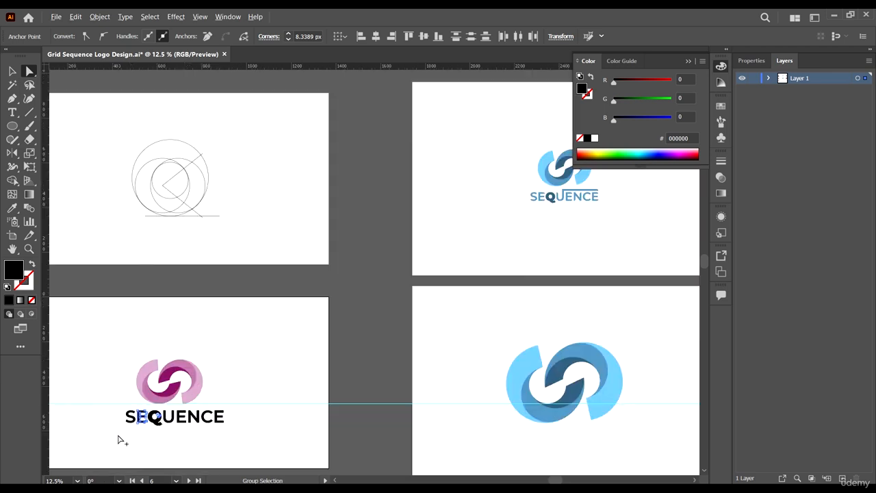
{"action": "left_click", "coordinate": [106, 406]}
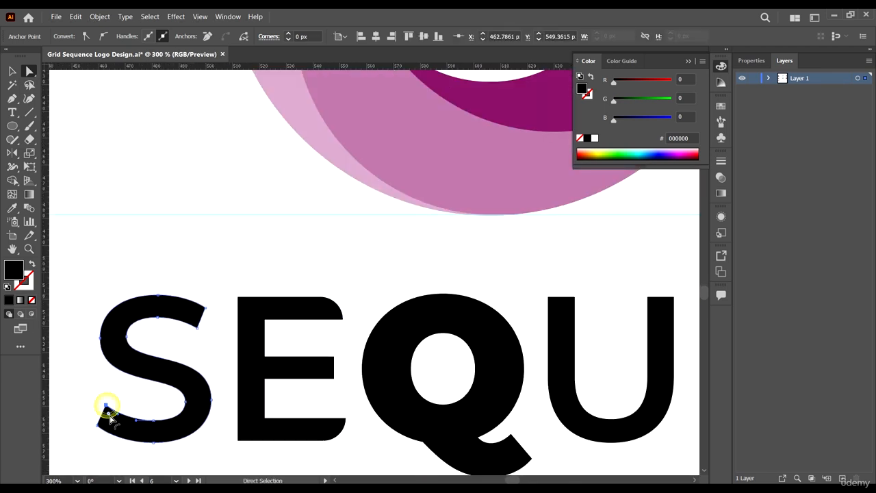
{"action": "left_click_drag", "start_coordinate": [116, 434], "coordinate": [116, 435]}
Step: Round the N's top-right and bottom-left corners
{"action": "scroll", "coordinate": [130, 295], "scroll_direction": "down", "scroll_amount": 2}
{"action": "scroll", "coordinate": [224, 365], "scroll_direction": "up", "scroll_amount": 2}
{"action": "scroll", "coordinate": [174, 297], "scroll_direction": "down", "scroll_amount": 3}
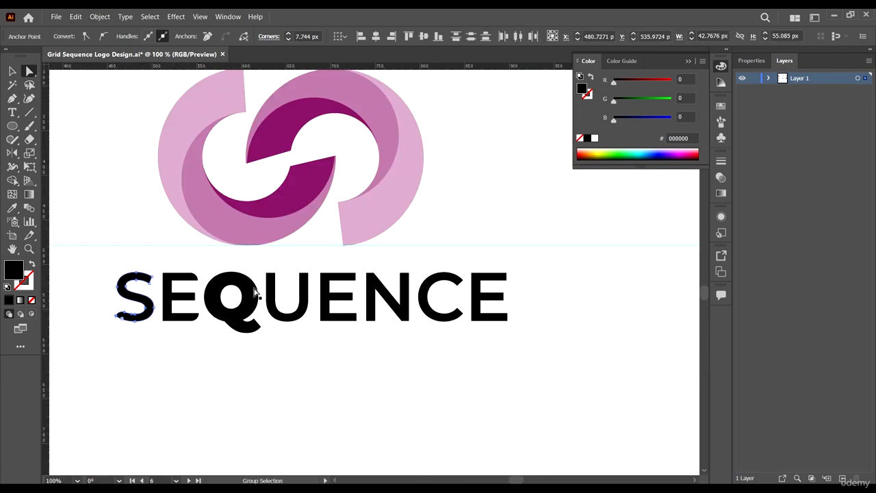
{"action": "scroll", "coordinate": [329, 286], "scroll_direction": "up", "scroll_amount": 3}
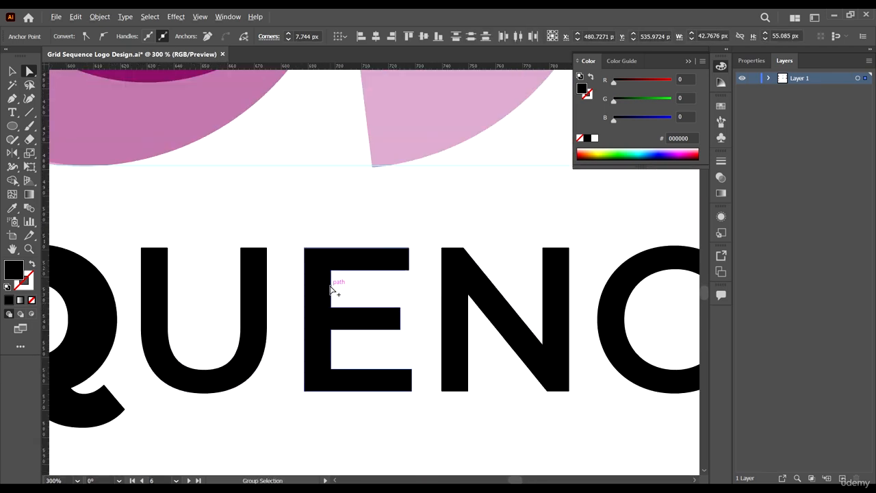
{"action": "left_click", "coordinate": [550, 256]}
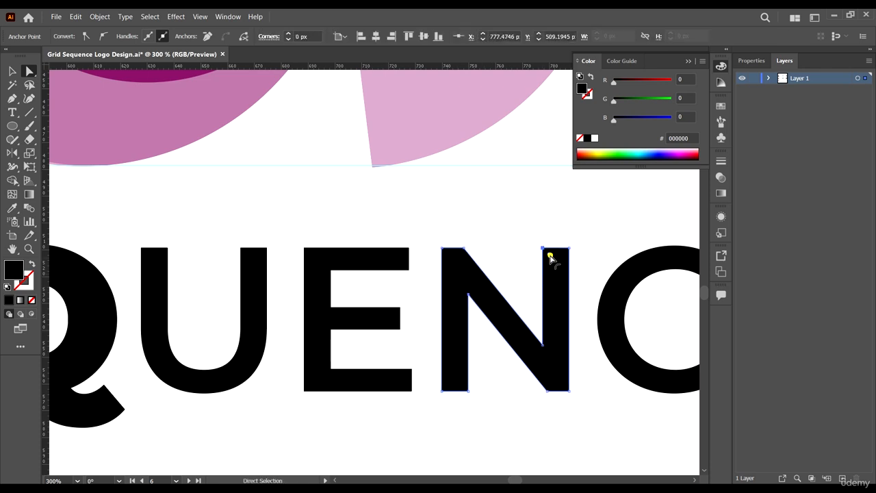
{"action": "left_click_drag", "start_coordinate": [550, 256], "coordinate": [604, 412]}
{"action": "left_click", "coordinate": [468, 391]}
{"action": "left_click_drag", "start_coordinate": [463, 386], "coordinate": [409, 316]}
Step: Round the E's right-hand arm corners by about 8.34 px and select the U's inner corner
{"action": "left_click", "coordinate": [411, 389]}
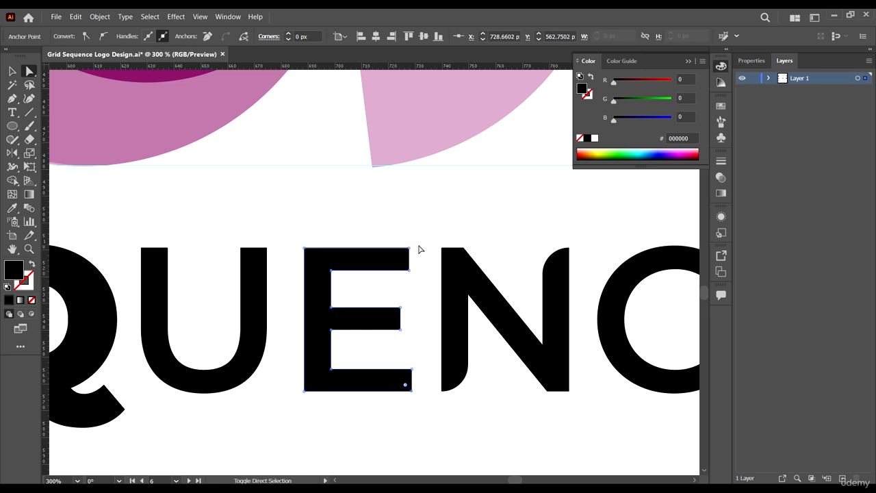
{"action": "left_click_drag", "start_coordinate": [418, 244], "coordinate": [357, 364]}
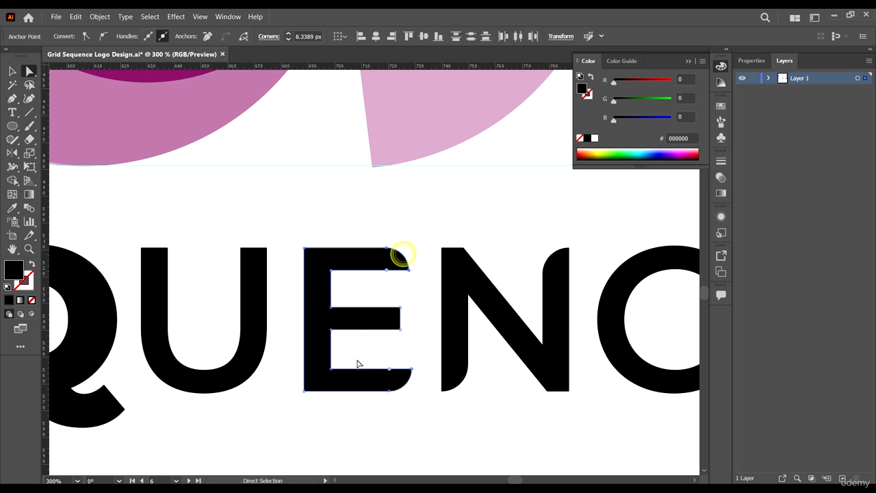
{"action": "left_click", "coordinate": [431, 407]}
{"action": "left_click_drag", "start_coordinate": [230, 239], "coordinate": [283, 350]}
{"action": "scroll", "coordinate": [337, 305], "scroll_direction": "down", "scroll_amount": 8}
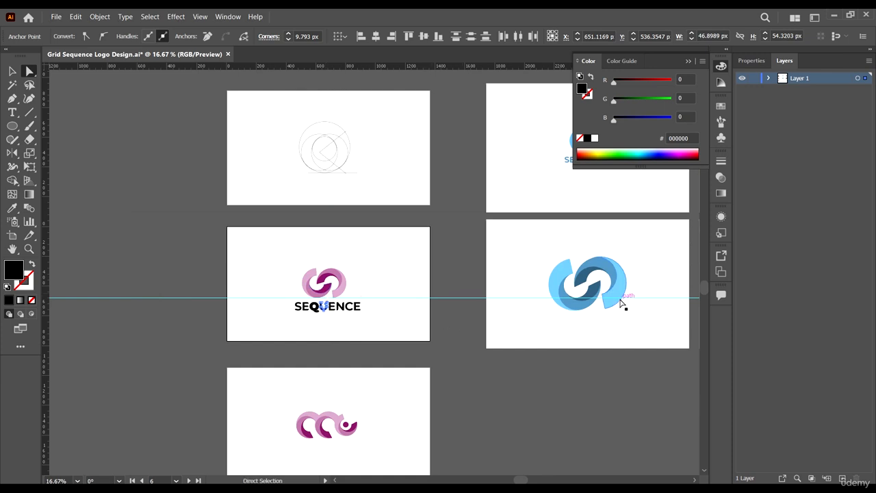
{"action": "scroll", "coordinate": [582, 273], "scroll_direction": "right", "scroll_amount": 5}
{"action": "scroll", "coordinate": [352, 229], "scroll_direction": "up", "scroll_amount": 6}
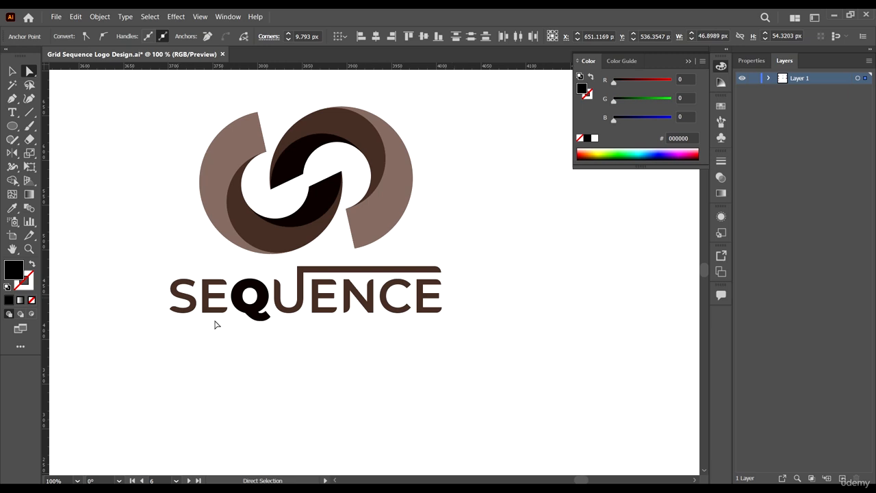
{"action": "scroll", "coordinate": [371, 328], "scroll_direction": "down", "scroll_amount": 7}
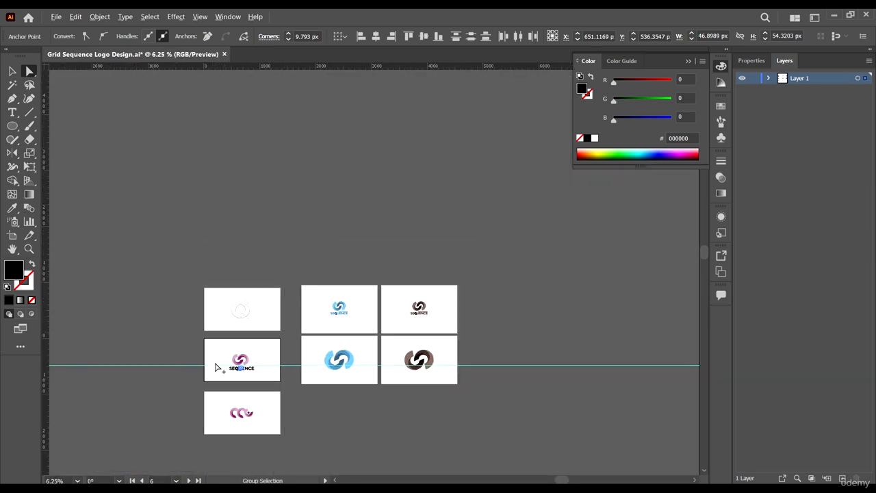
{"action": "scroll", "coordinate": [215, 365], "scroll_direction": "up", "scroll_amount": 4}
{"action": "scroll", "coordinate": [348, 419], "scroll_direction": "up", "scroll_amount": 10}
Step: Drag the U's right-arm anchors upward so the arm rises above the letters
{"action": "left_click", "coordinate": [384, 358]}
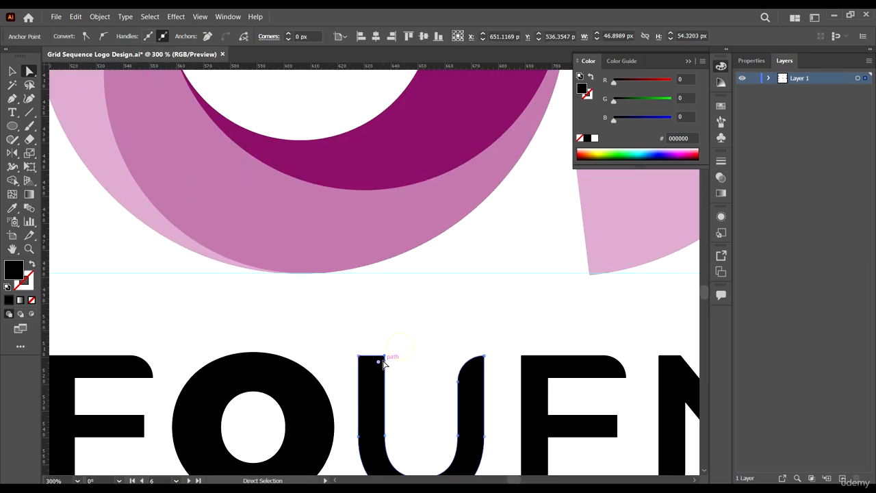
{"action": "left_click_drag", "start_coordinate": [378, 364], "coordinate": [342, 416]}
{"action": "left_click_drag", "start_coordinate": [456, 365], "coordinate": [385, 281]}
{"action": "left_click", "coordinate": [384, 289]}
{"action": "left_click_drag", "start_coordinate": [440, 326], "coordinate": [329, 255]}
{"action": "left_click", "coordinate": [363, 243]}
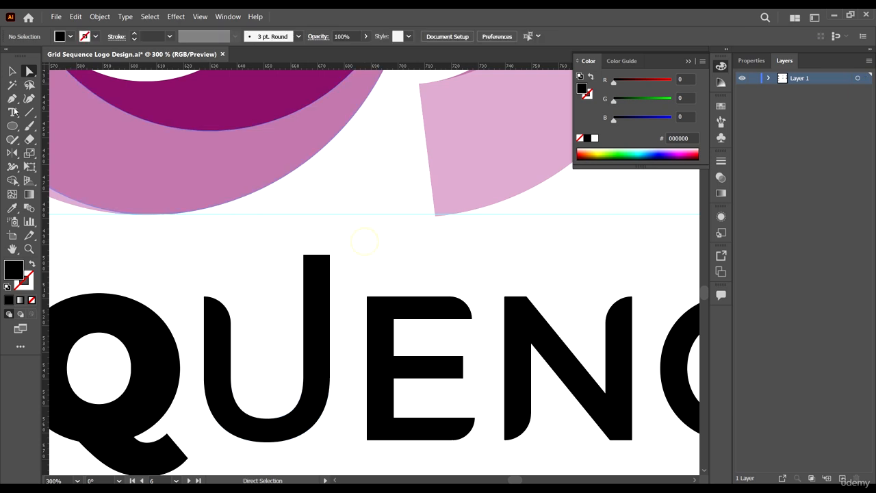
Step: Draw a small rectangle near the top of the U's right arm
{"action": "left_click", "coordinate": [12, 126]}
{"action": "left_click", "coordinate": [12, 126]}
{"action": "left_click", "coordinate": [59, 125]}
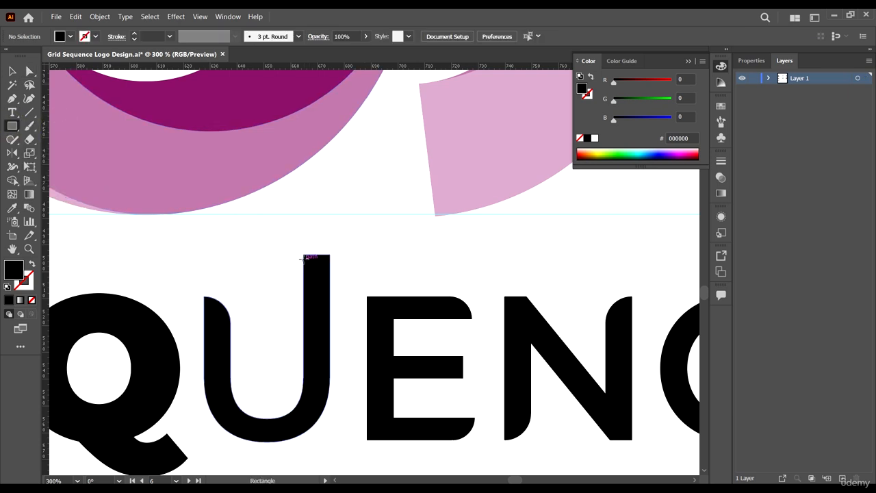
{"action": "mouse_move", "coordinate": [304, 254]}
{"action": "left_mouse_down"}
{"action": "mouse_move", "coordinate": [313, 288]}
{"action": "mouse_move", "coordinate": [329, 294]}
{"action": "mouse_move", "coordinate": [360, 251]}
{"action": "left_mouse_up"}
Step: Move the rectangle onto the U arm's top and stretch it rightward into a long overline bar
{"action": "key", "text": "v"}
{"action": "scroll", "coordinate": [320, 263], "scroll_direction": "up", "scroll_amount": 2}
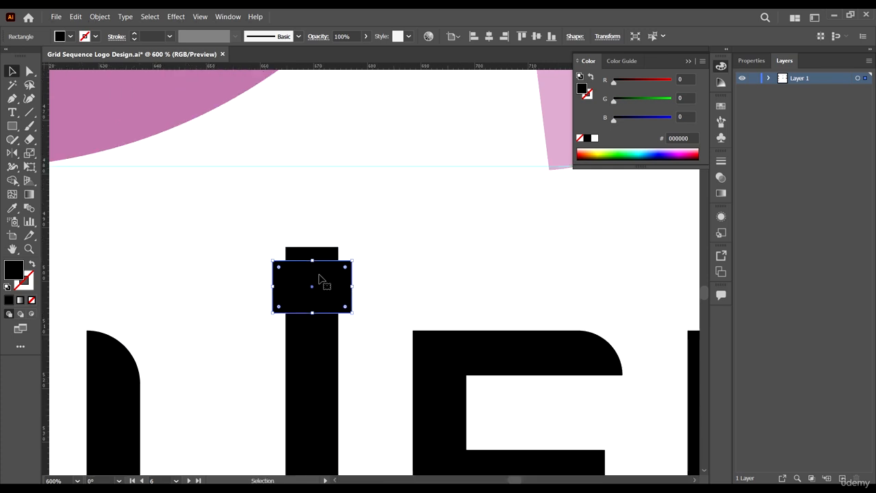
{"action": "left_click_drag", "start_coordinate": [319, 279], "coordinate": [328, 237]}
{"action": "scroll", "coordinate": [327, 236], "scroll_direction": "down", "scroll_amount": 5}
{"action": "left_click_drag", "start_coordinate": [293, 228], "coordinate": [497, 243]}
{"action": "key", "text": "ctrl+minus"}
{"action": "key", "text": "ctrl+minus"}
{"action": "key", "text": "ctrl+minus"}
{"action": "key", "text": "ctrl+minus"}
{"action": "key", "text": "ctrl+minus"}
{"action": "key", "text": "ctrl+minus"}
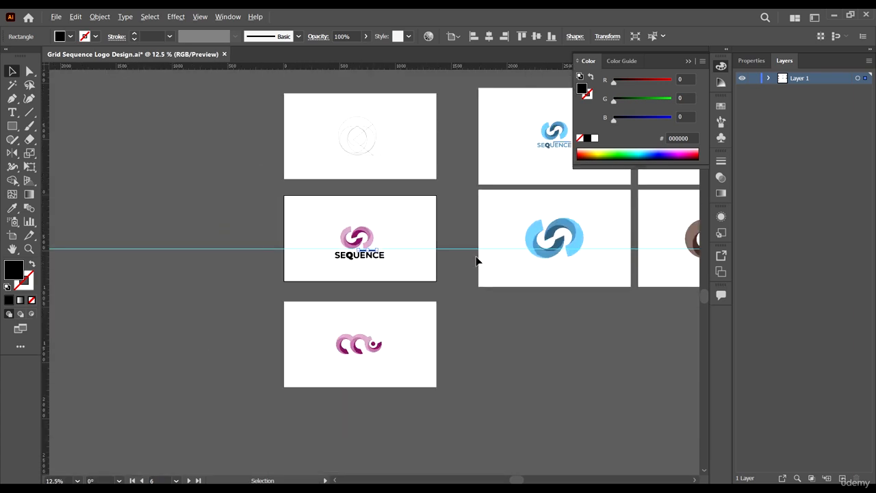
{"action": "left_click_drag", "start_coordinate": [516, 129], "coordinate": [341, 169]}
{"action": "scroll", "coordinate": [378, 168], "scroll_direction": "up", "scroll_amount": 6}
Step: Lengthen the black overline bar further to the right on the pink logo artboard
{"action": "scroll", "coordinate": [475, 244], "scroll_direction": "down", "scroll_amount": 5}
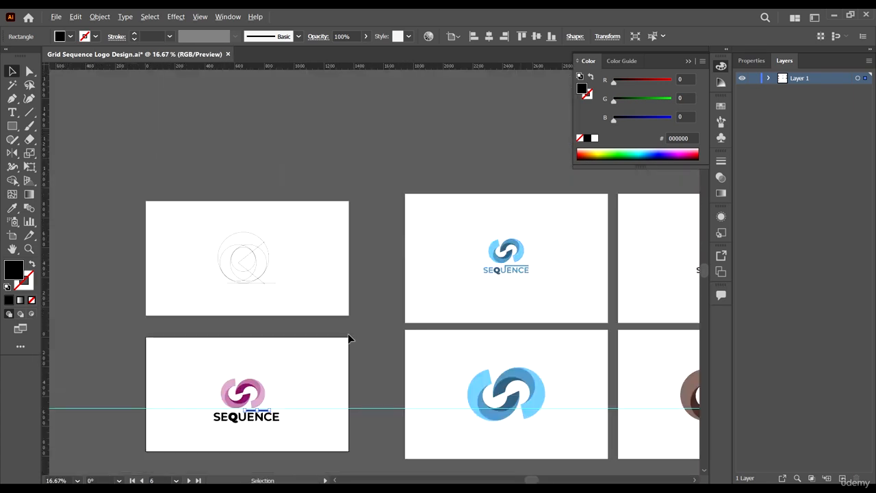
{"action": "left_click_drag", "start_coordinate": [355, 325], "coordinate": [474, 307]}
{"action": "scroll", "coordinate": [386, 377], "scroll_direction": "up", "scroll_amount": 8}
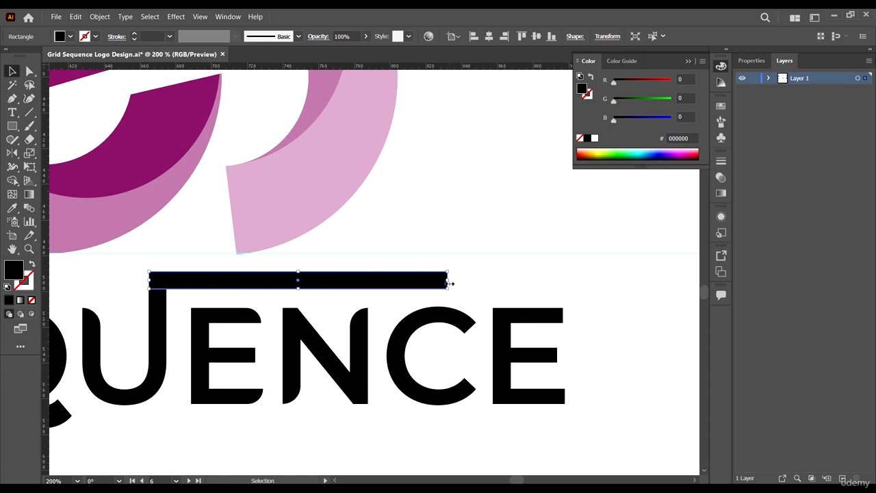
{"action": "left_click_drag", "start_coordinate": [446, 281], "coordinate": [573, 267]}
Step: Round the final E's top-right and bottom-right corners with the Direct Selection tool
{"action": "scroll", "coordinate": [563, 286], "scroll_direction": "up", "scroll_amount": 3}
{"action": "key", "text": "a"}
{"action": "left_click_drag", "start_coordinate": [601, 210], "coordinate": [548, 253]}
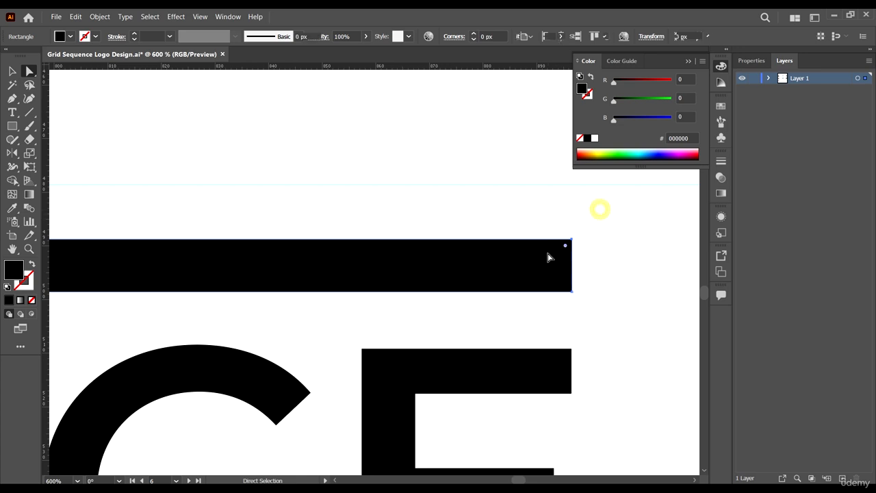
{"action": "left_click", "coordinate": [548, 376]}
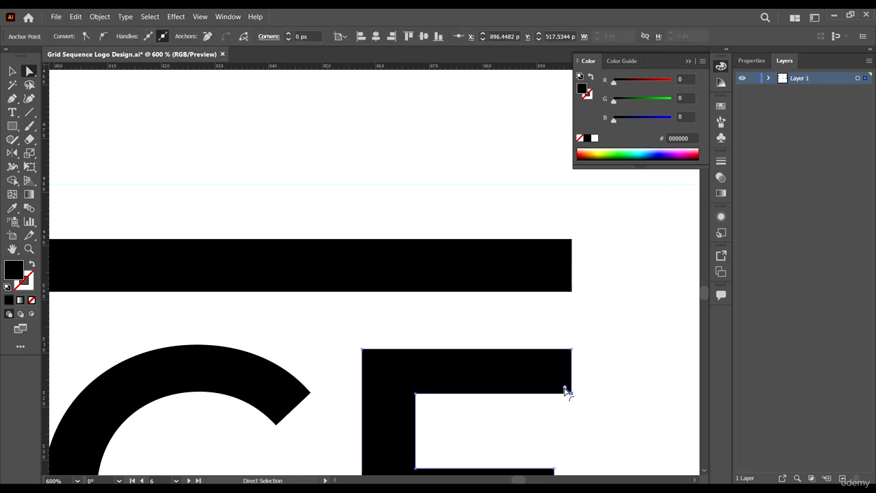
{"action": "key", "text": "ctrl+1"}
{"action": "scroll", "coordinate": [548, 380], "scroll_direction": "up", "scroll_amount": 3}
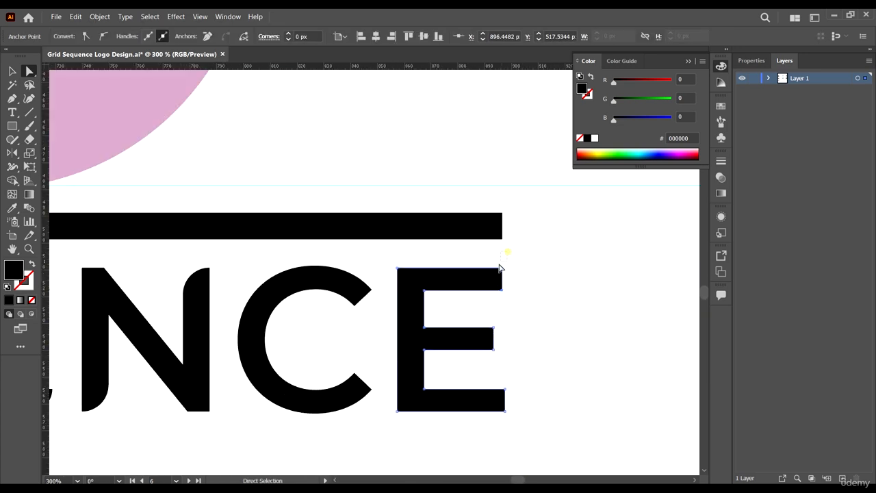
{"action": "left_click_drag", "start_coordinate": [446, 351], "coordinate": [438, 362]}
{"action": "left_click_drag", "start_coordinate": [511, 434], "coordinate": [389, 286]}
Step: Round the overline bar's top-right corner
{"action": "scroll", "coordinate": [388, 286], "scroll_direction": "down", "scroll_amount": 8}
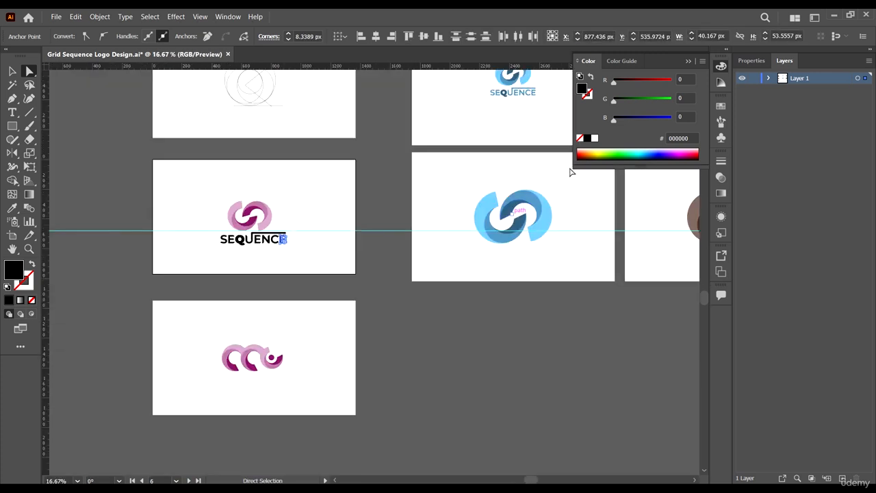
{"action": "scroll", "coordinate": [182, 320], "scroll_direction": "up", "scroll_amount": 5}
{"action": "left_click_drag", "start_coordinate": [443, 189], "coordinate": [200, 473]}
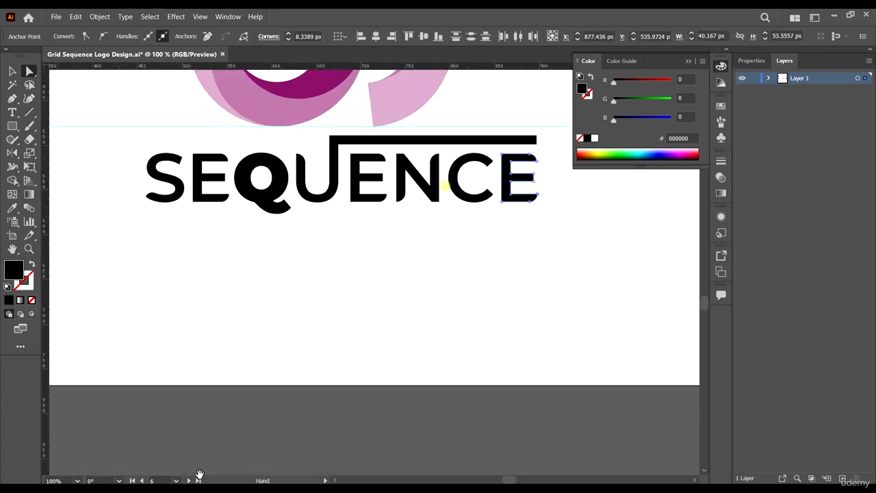
{"action": "left_click_drag", "start_coordinate": [423, 199], "coordinate": [356, 294]}
{"action": "scroll", "coordinate": [466, 205], "scroll_direction": "up", "scroll_amount": 2}
{"action": "scroll", "coordinate": [463, 208], "scroll_direction": "up", "scroll_amount": 2}
{"action": "left_click_drag", "start_coordinate": [490, 298], "coordinate": [418, 386]}
{"action": "left_click", "coordinate": [544, 342]}
{"action": "scroll", "coordinate": [554, 308], "scroll_direction": "down", "scroll_amount": 5}
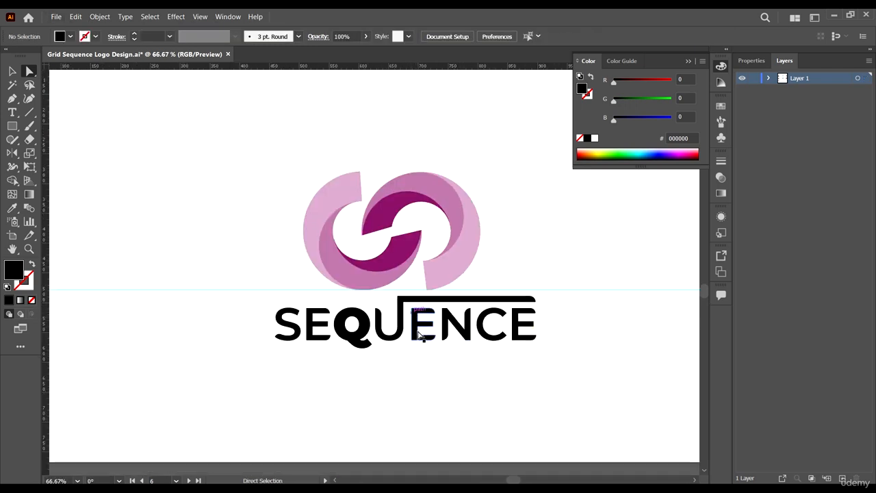
Step: Select every letter of SEQUENCE and scale the wordmark down from its centre
{"action": "key", "text": "v"}
{"action": "scroll", "coordinate": [461, 325], "scroll_direction": "down", "scroll_amount": 3}
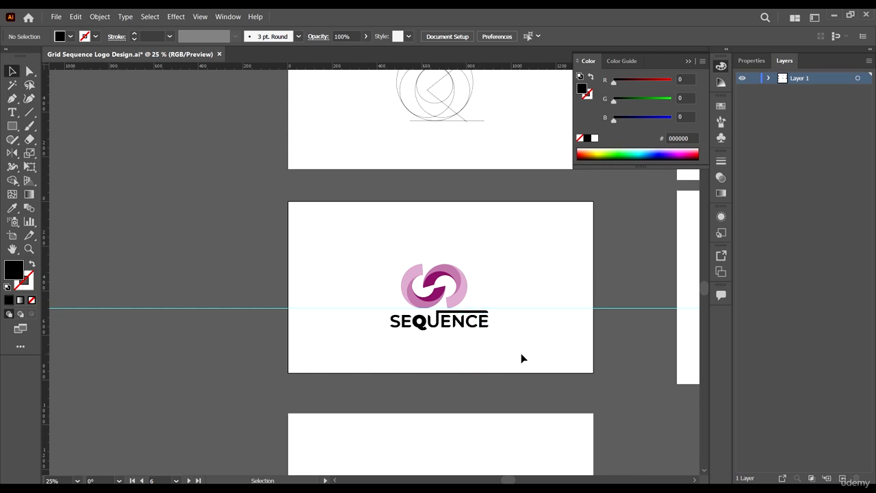
{"action": "scroll", "coordinate": [488, 365], "scroll_direction": "up", "scroll_amount": 2}
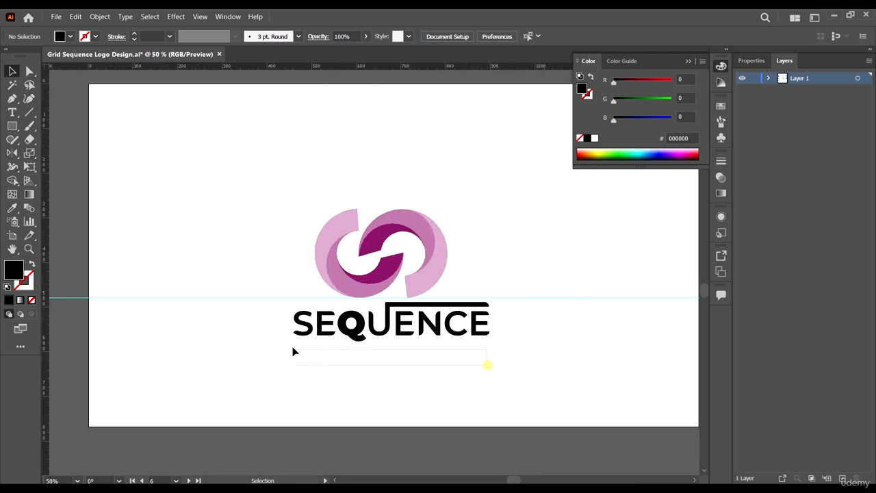
{"action": "left_click_drag", "start_coordinate": [293, 351], "coordinate": [452, 320]}
{"action": "left_click_drag", "start_coordinate": [340, 315], "coordinate": [277, 298]}
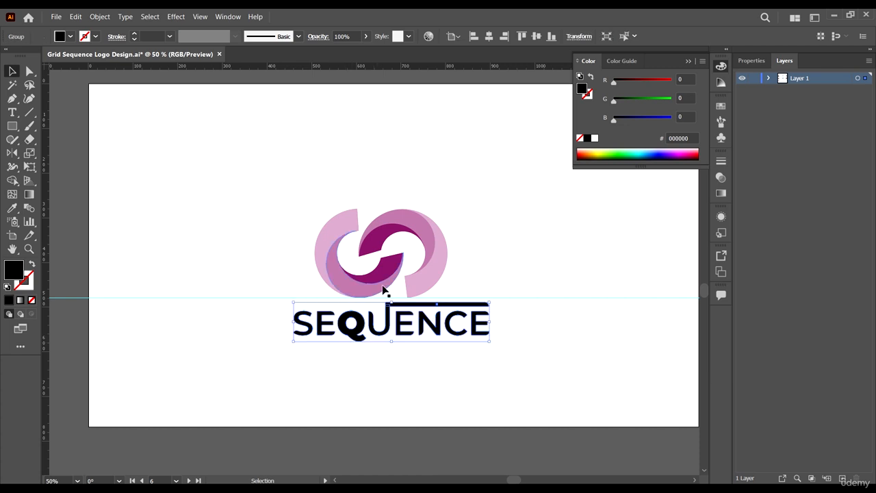
{"action": "scroll", "coordinate": [504, 310], "scroll_direction": "up", "scroll_amount": 1}
{"action": "left_click_drag", "start_coordinate": [485, 300], "coordinate": [471, 306]}
Step: Recolour the wordmark with the mark's dark magenta using the Eyedropper
{"action": "key", "text": "i"}
{"action": "left_click", "coordinate": [361, 254]}
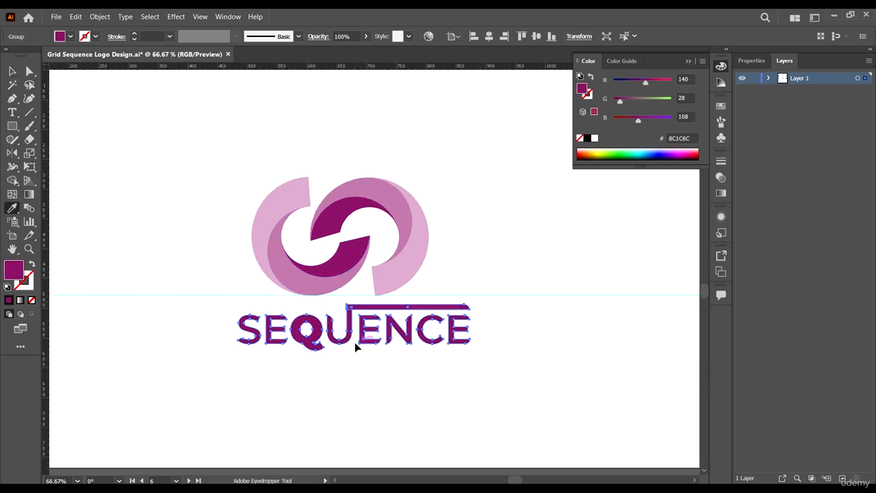
{"action": "key", "text": "v"}
{"action": "left_click", "coordinate": [319, 361]}
Step: Colour the Q alone with the mark's medium pink
{"action": "key", "text": "a"}
{"action": "left_click", "coordinate": [319, 331]}
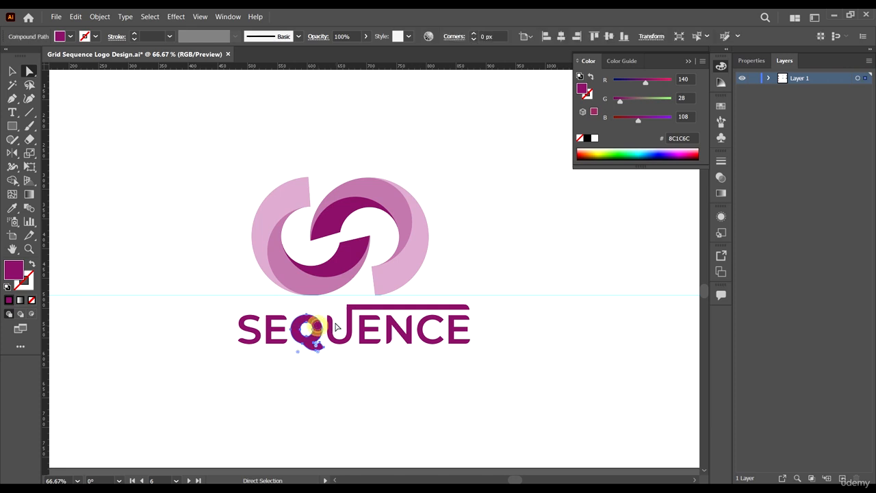
{"action": "key", "text": "i"}
{"action": "left_click", "coordinate": [410, 261]}
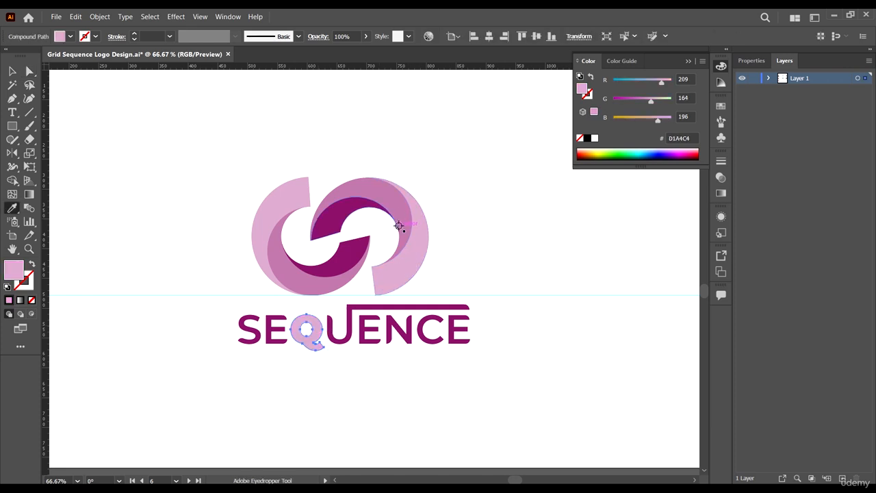
{"action": "left_click", "coordinate": [401, 208]}
{"action": "key", "text": "v"}
{"action": "left_click", "coordinate": [457, 391]}
Step: Delete the horizontal guide across the artboard
{"action": "scroll", "coordinate": [441, 310], "scroll_direction": "down", "scroll_amount": 4}
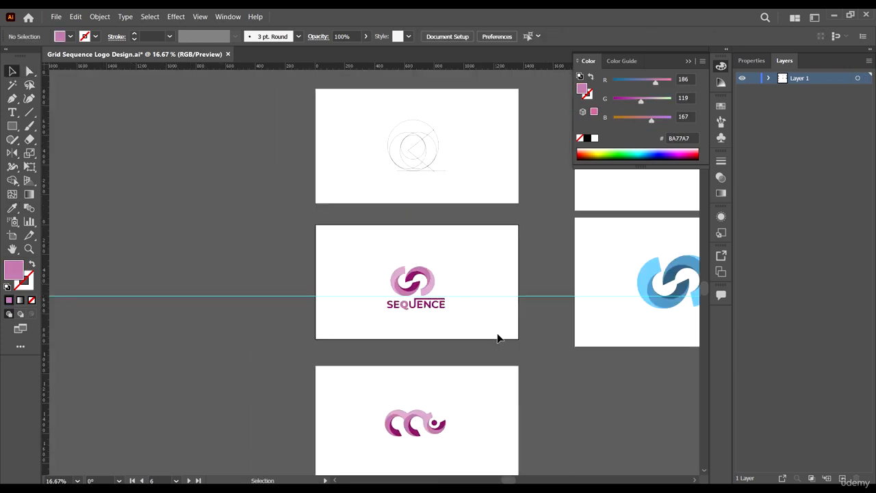
{"action": "left_click_drag", "start_coordinate": [486, 265], "coordinate": [508, 326]}
{"action": "key", "text": "Delete"}
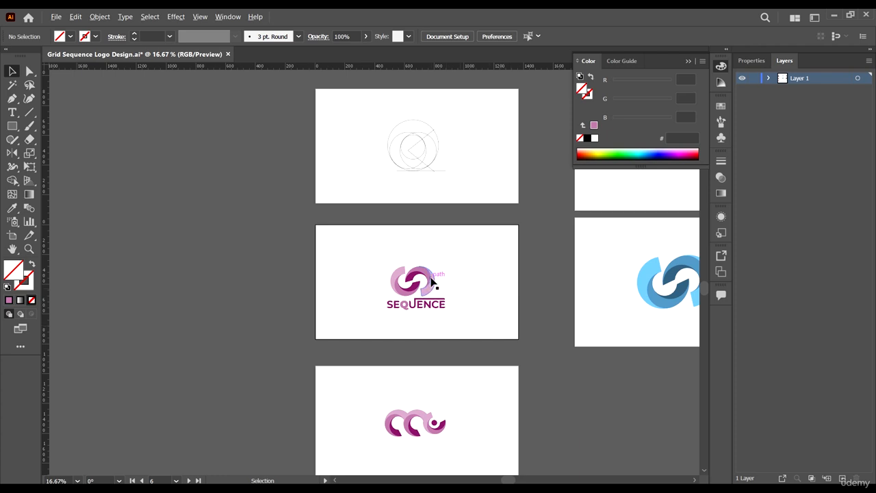
Step: Shrink the whole pink logo from its corner and nudge it slightly upward
{"action": "scroll", "coordinate": [433, 281], "scroll_direction": "up", "scroll_amount": 3}
{"action": "left_click_drag", "start_coordinate": [537, 368], "coordinate": [268, 201]}
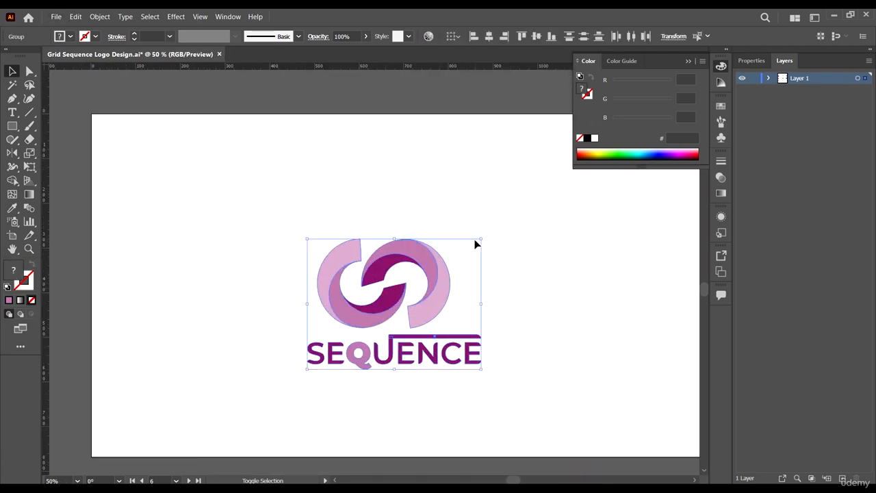
{"action": "left_click_drag", "start_coordinate": [481, 239], "coordinate": [470, 249]}
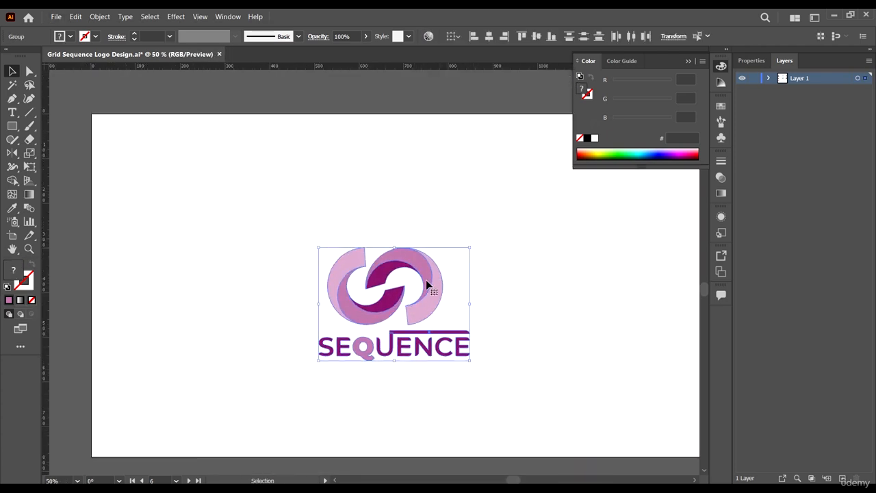
{"action": "left_click_drag", "start_coordinate": [427, 275], "coordinate": [428, 266]}
Step: Place a copy of the SEQUENCE wordmark beneath the wave mark on the next artboard
{"action": "scroll", "coordinate": [444, 275], "scroll_direction": "down", "scroll_amount": 2}
{"action": "scroll", "coordinate": [442, 276], "scroll_direction": "down", "scroll_amount": 2}
{"action": "left_click_drag", "start_coordinate": [504, 375], "coordinate": [474, 300]}
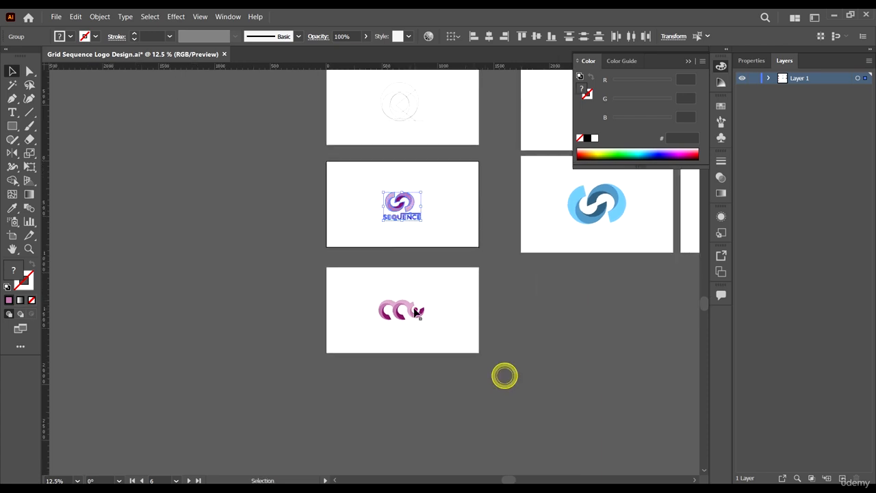
{"action": "scroll", "coordinate": [393, 272], "scroll_direction": "up", "scroll_amount": 3}
{"action": "left_click", "coordinate": [479, 219]}
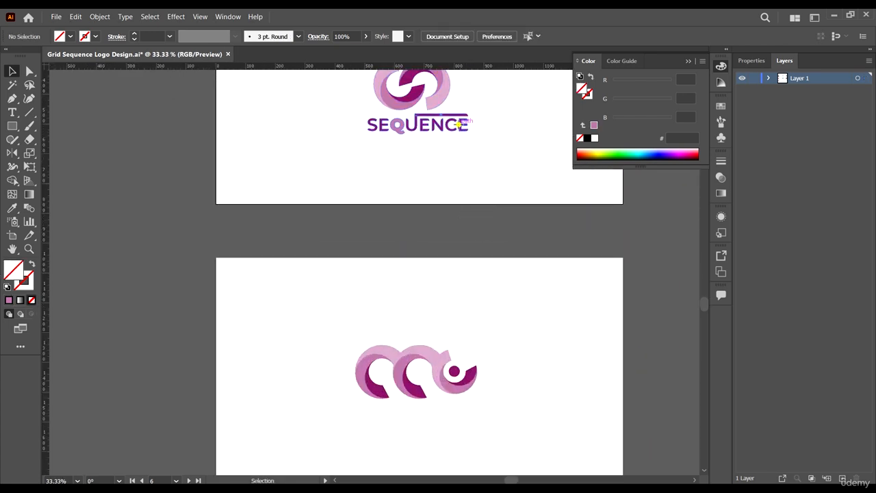
{"action": "left_click", "coordinate": [460, 129]}
{"action": "left_click_drag", "start_coordinate": [460, 128], "coordinate": [461, 419]}
{"action": "key", "text": "ctrl+plus"}
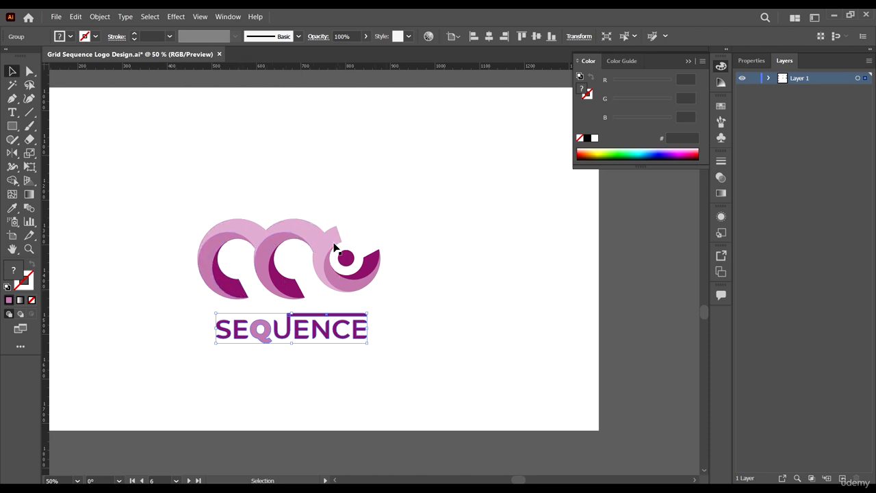
{"action": "left_click_drag", "start_coordinate": [418, 306], "coordinate": [545, 340]}
{"action": "left_click_drag", "start_coordinate": [488, 341], "coordinate": [445, 308]}
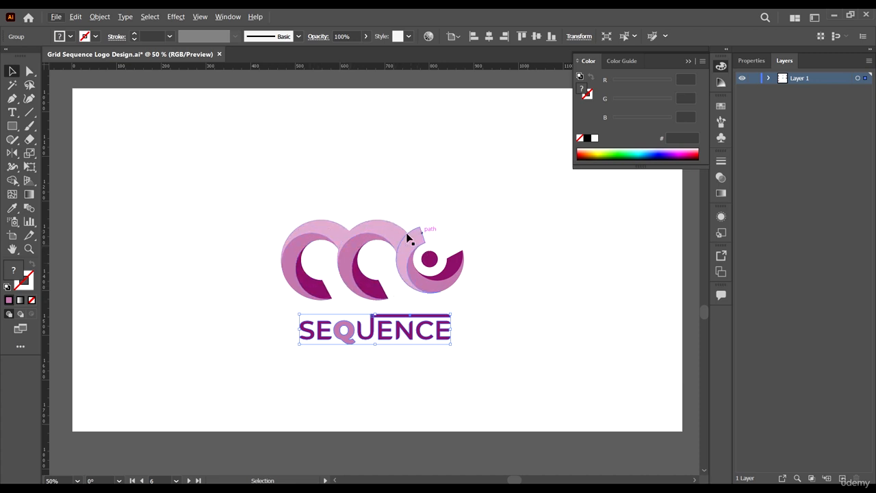
{"action": "scroll", "coordinate": [464, 268], "scroll_direction": "down", "scroll_amount": 2}
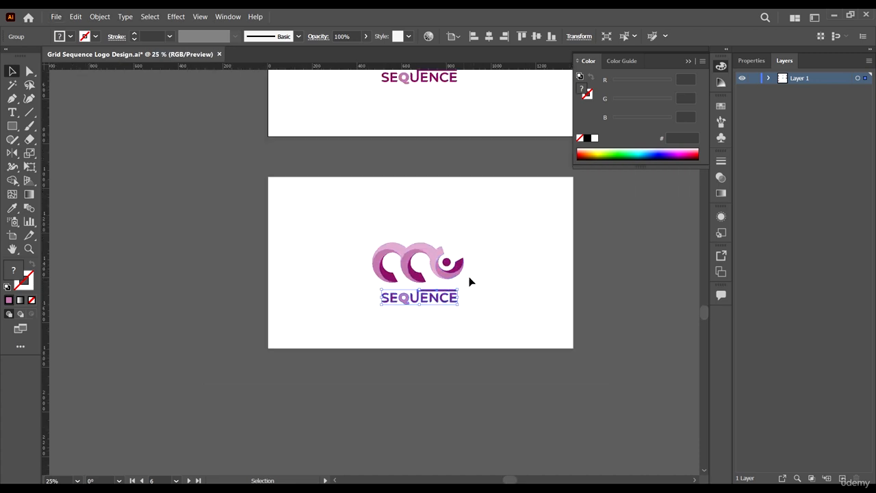
{"action": "scroll", "coordinate": [466, 274], "scroll_direction": "up", "scroll_amount": 2}
{"action": "key", "text": "a"}
{"action": "left_click", "coordinate": [430, 258]}
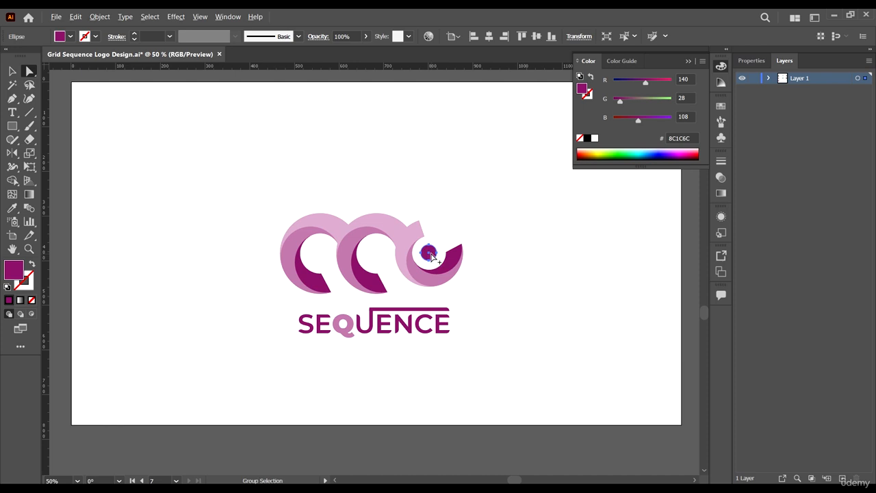
{"action": "scroll", "coordinate": [439, 254], "scroll_direction": "up", "scroll_amount": 2}
{"action": "left_click_drag", "start_coordinate": [442, 255], "coordinate": [167, 198]}
{"action": "left_click", "coordinate": [192, 191]}
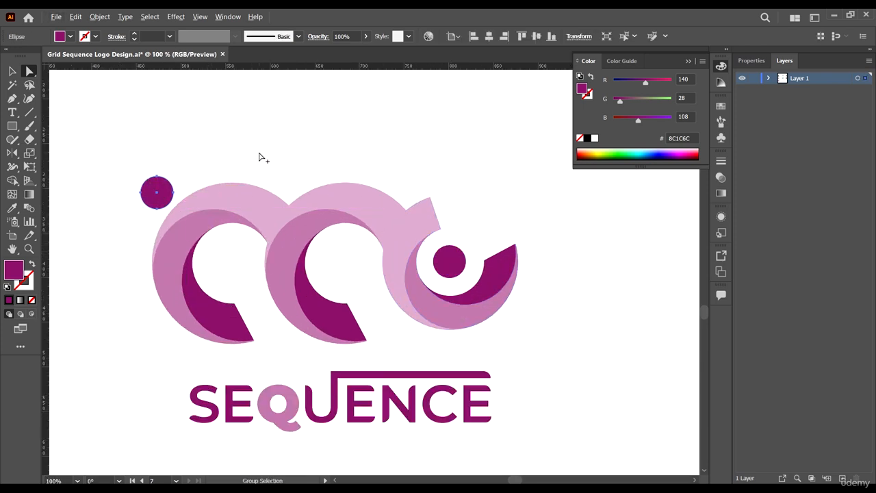
{"action": "scroll", "coordinate": [260, 157], "scroll_direction": "down", "scroll_amount": 3}
{"action": "left_click_drag", "start_coordinate": [303, 256], "coordinate": [362, 354]}
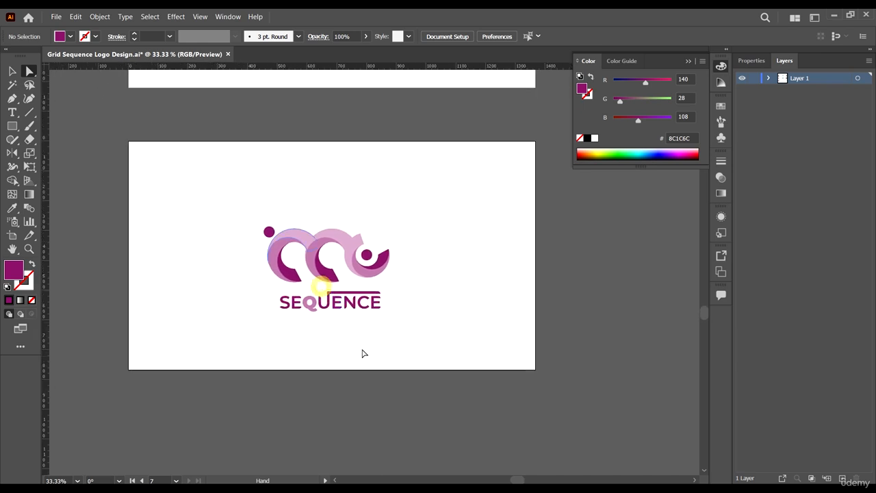
{"action": "left_click", "coordinate": [269, 233]}
{"action": "key", "text": "Delete"}
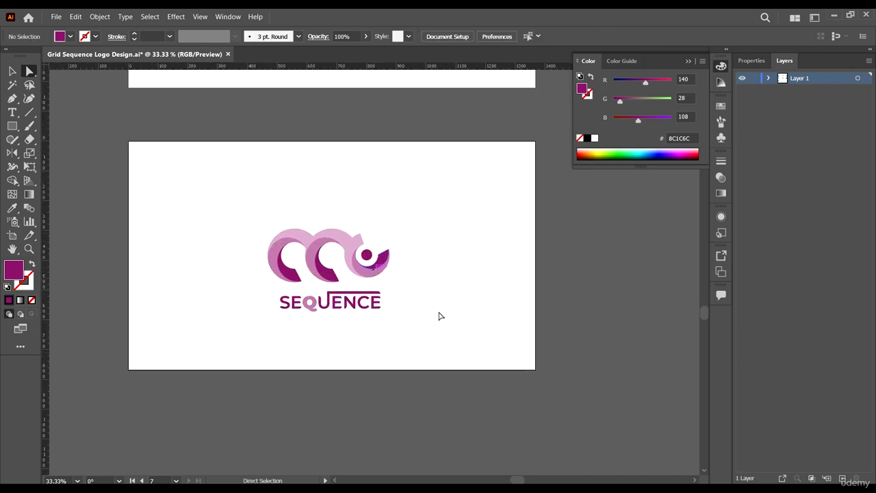
{"action": "left_click", "coordinate": [12, 69]}
{"action": "scroll", "coordinate": [379, 289], "scroll_direction": "up", "scroll_amount": 1}
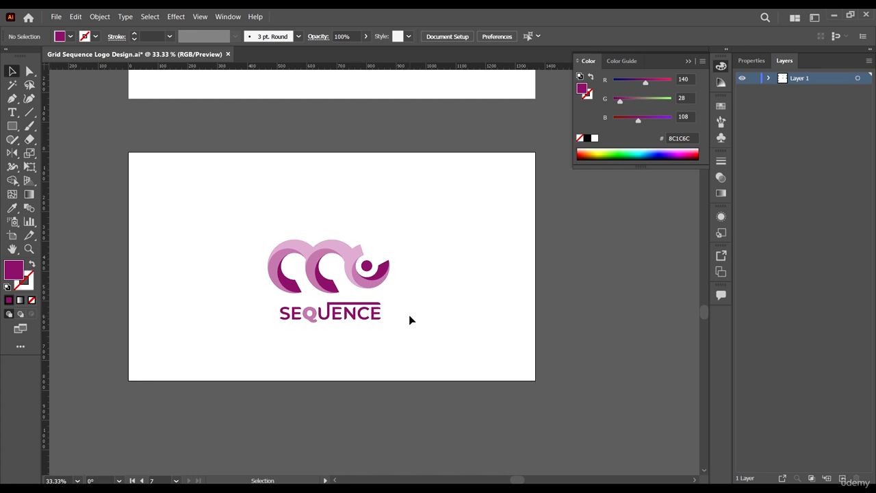
{"action": "scroll", "coordinate": [346, 248], "scroll_direction": "down", "scroll_amount": 3}
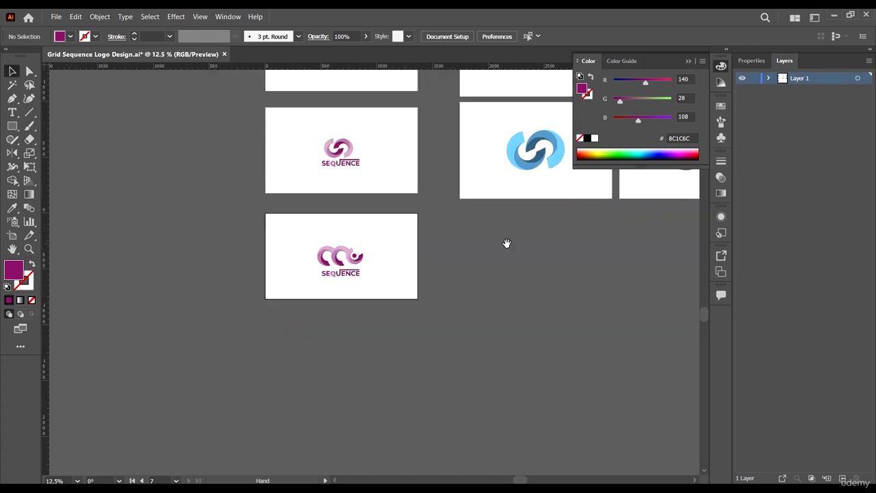
{"action": "left_click_drag", "start_coordinate": [504, 251], "coordinate": [342, 370]}
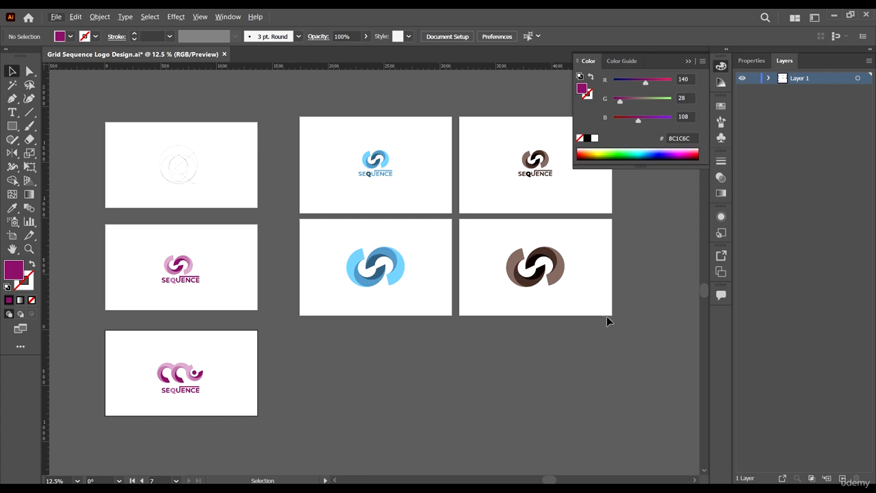
{"action": "left_click_drag", "start_coordinate": [583, 313], "coordinate": [466, 224]}
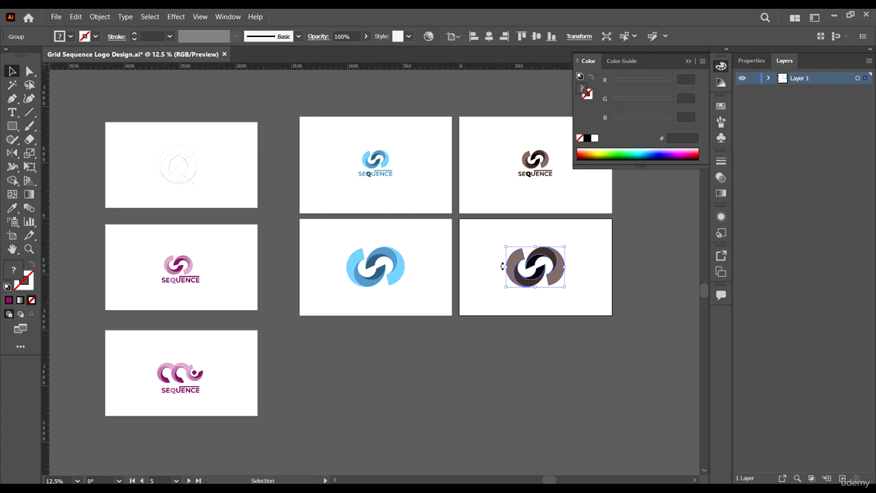
{"action": "left_click_drag", "start_coordinate": [315, 384], "coordinate": [294, 325]}
{"action": "scroll", "coordinate": [294, 325], "scroll_direction": "up", "scroll_amount": 2}
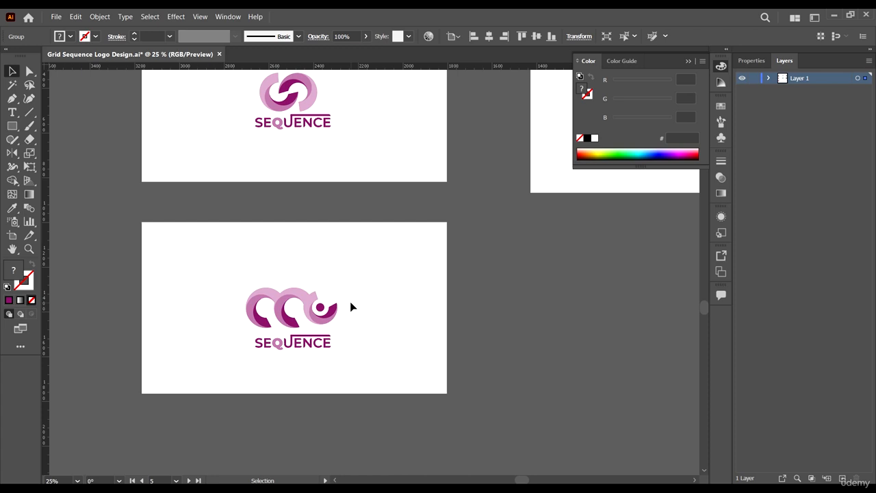
{"action": "scroll", "coordinate": [351, 303], "scroll_direction": "up", "scroll_amount": 1}
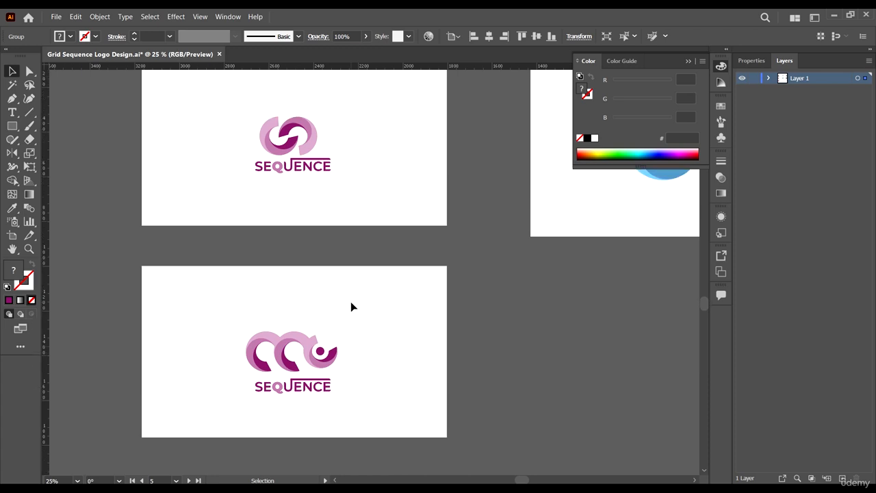